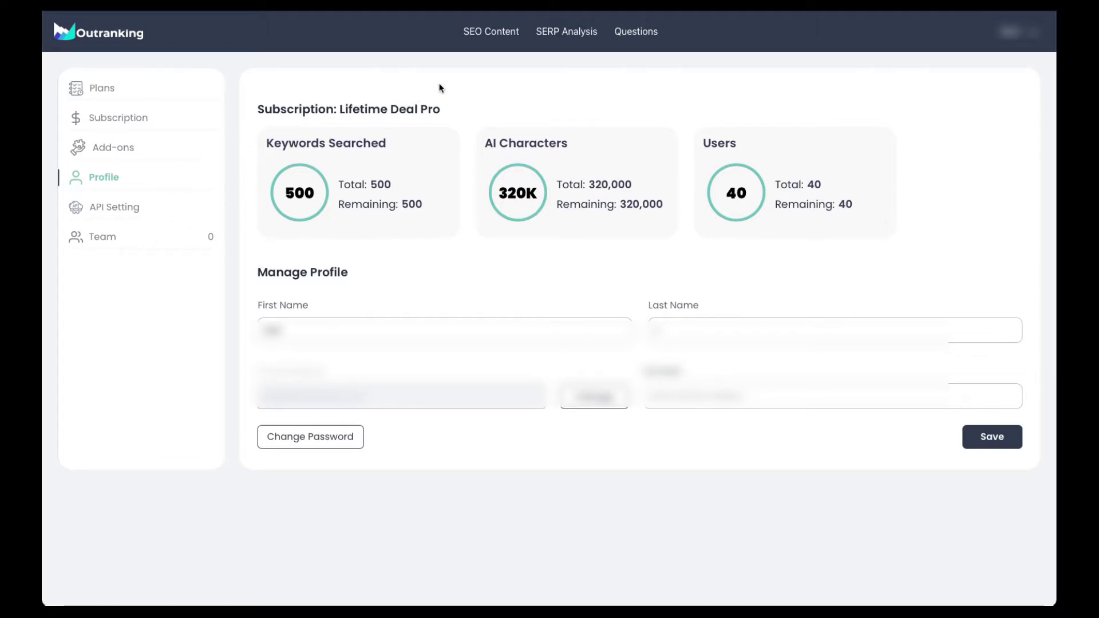
Create a new SEO document for the query '2021 Ford Bronco', titled from the query
left_click(494, 36)
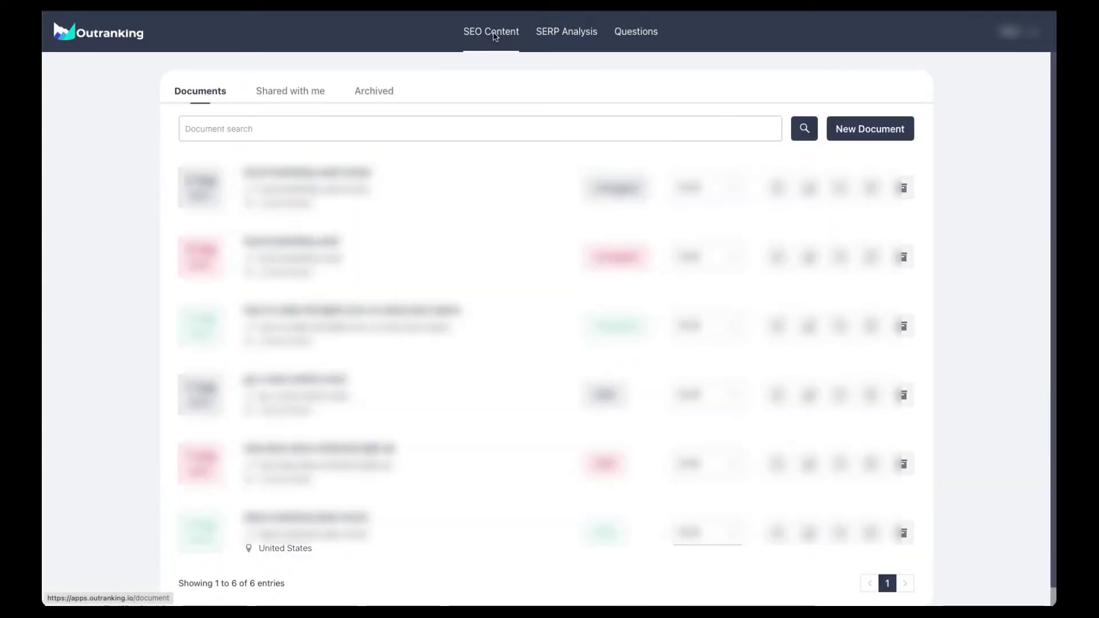
left_click(885, 123)
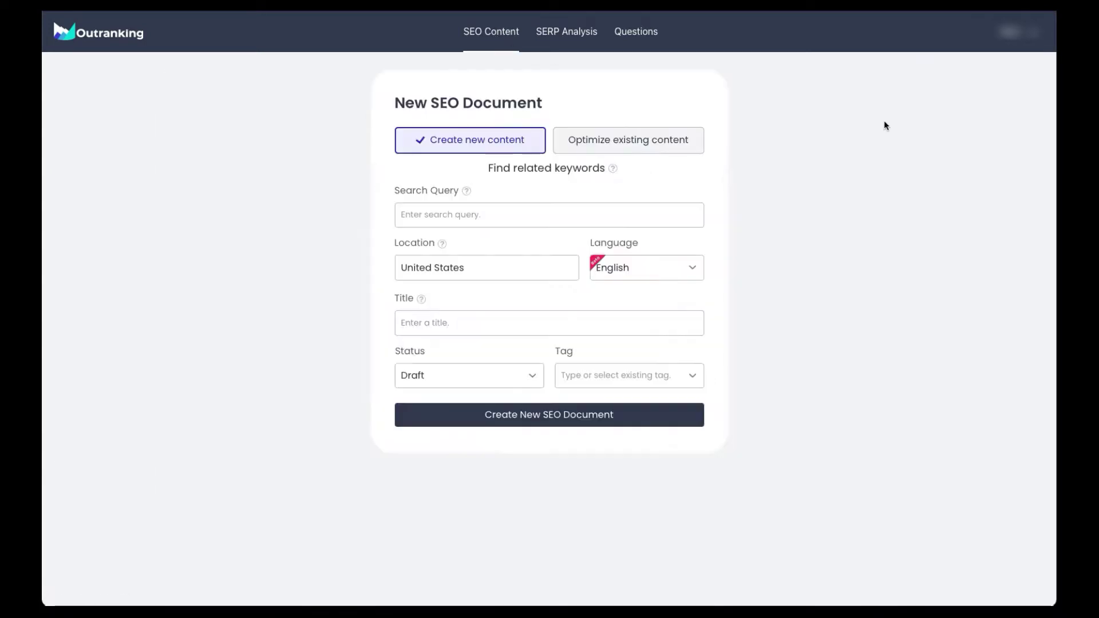
left_click(475, 217)
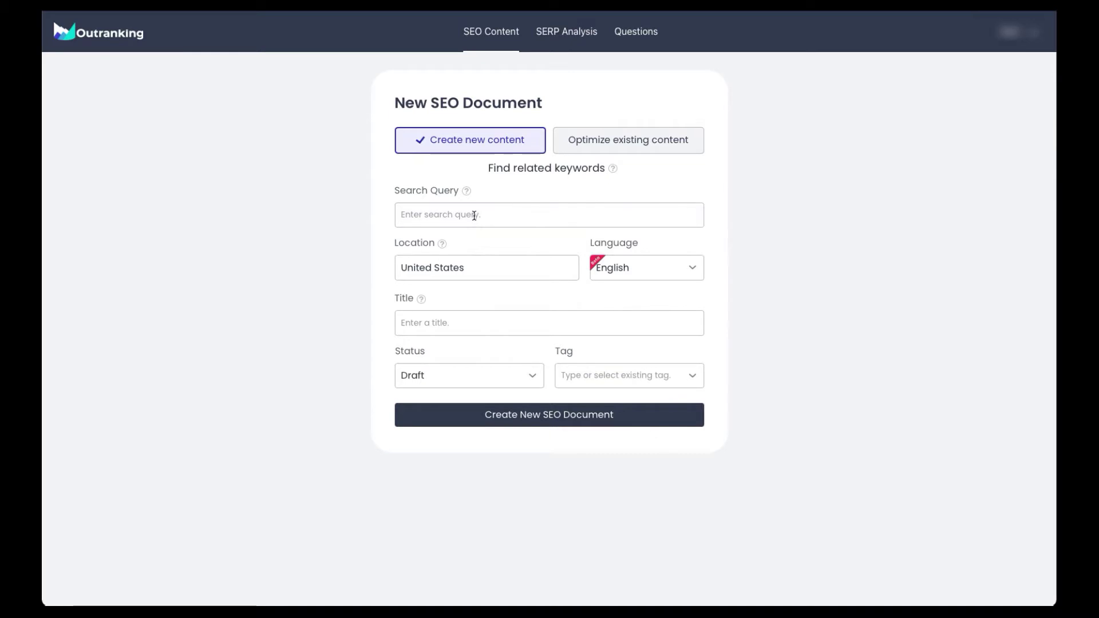
type("2021 Ford Bronco")
key("Tab")
key("Tab")
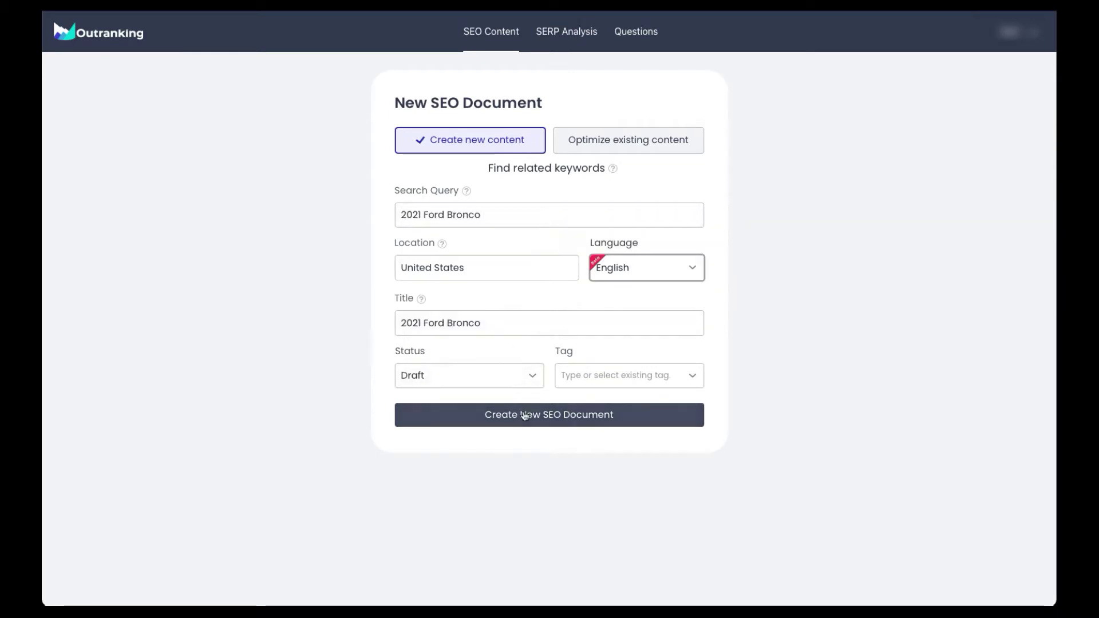
left_click(523, 414)
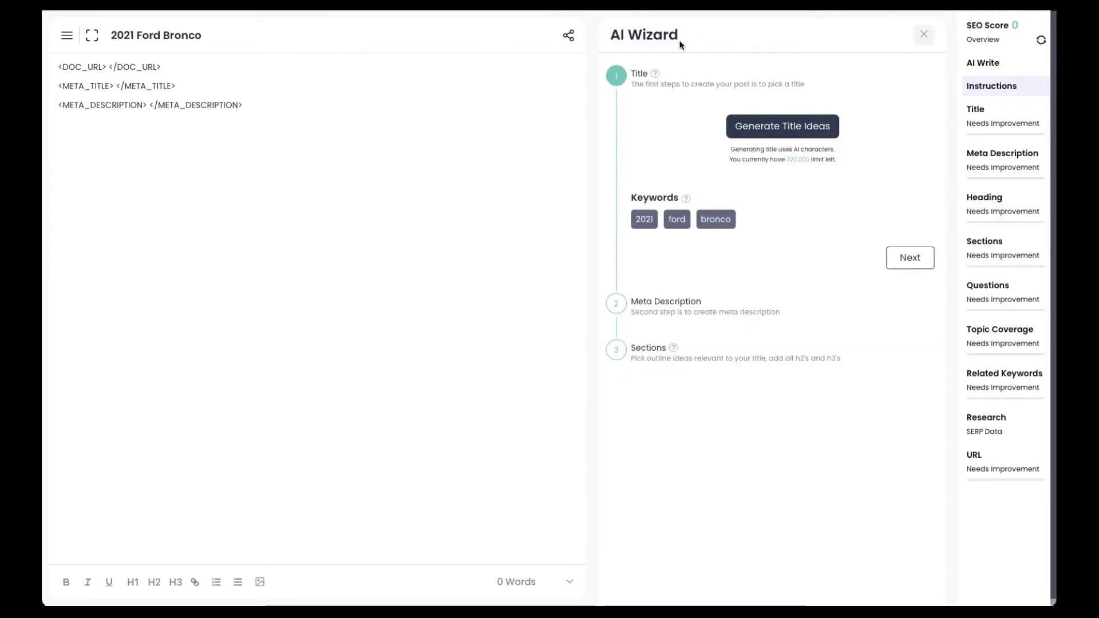
Generate AI title ideas and pick '2021 Ford Bronco: Everything You Need to Know About the Model'
left_click(751, 125)
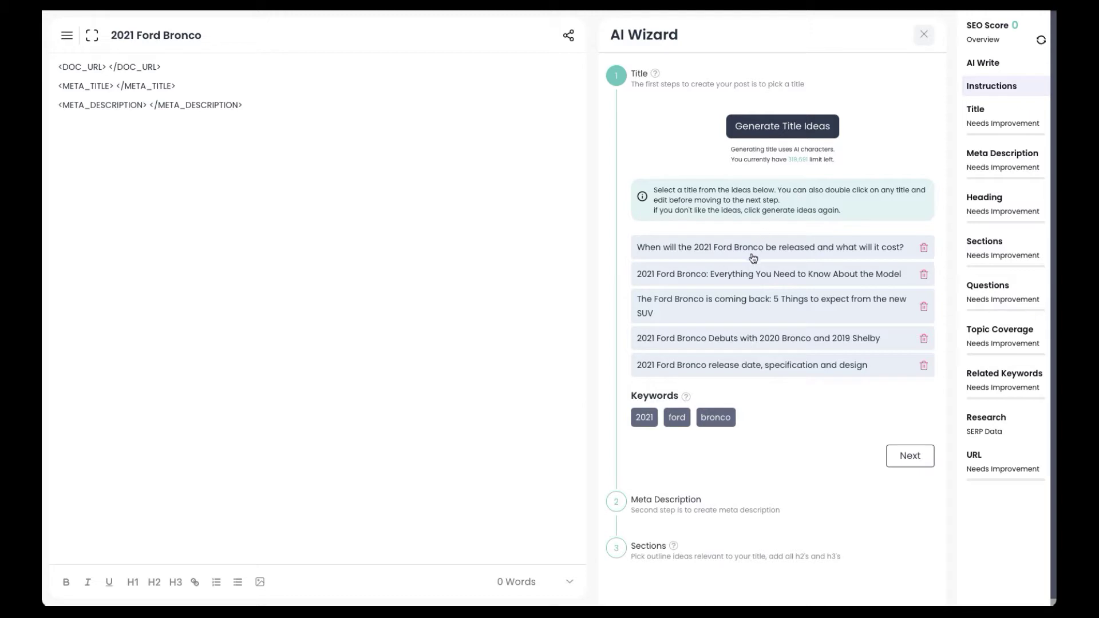
left_click(837, 279)
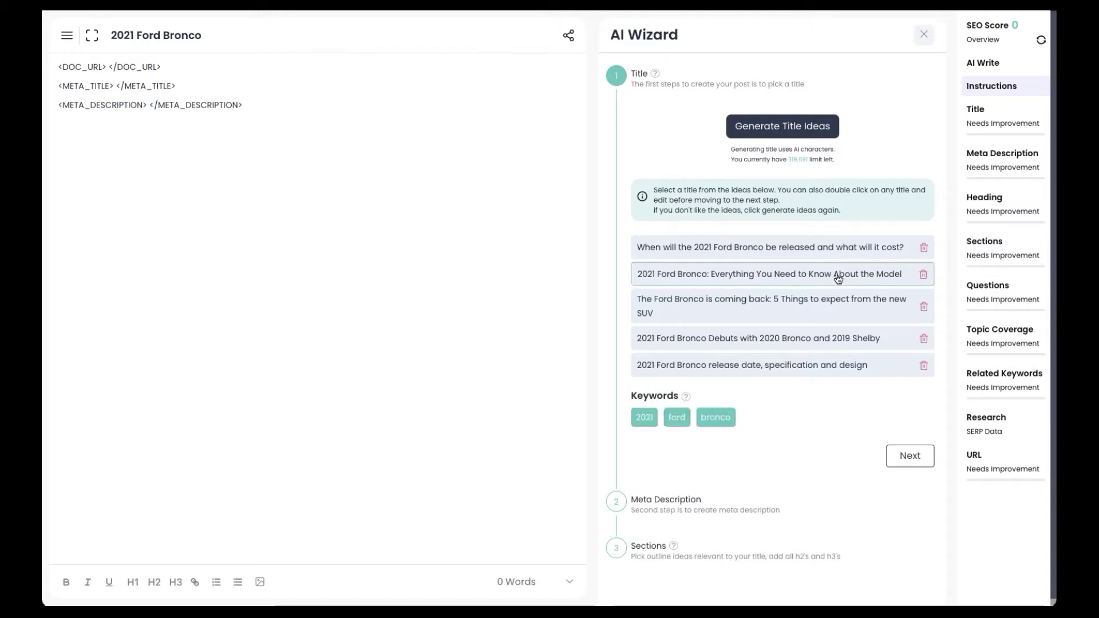
Generate AI meta descriptions and choose the one about Ford's 2020 model year plans
left_click(894, 457)
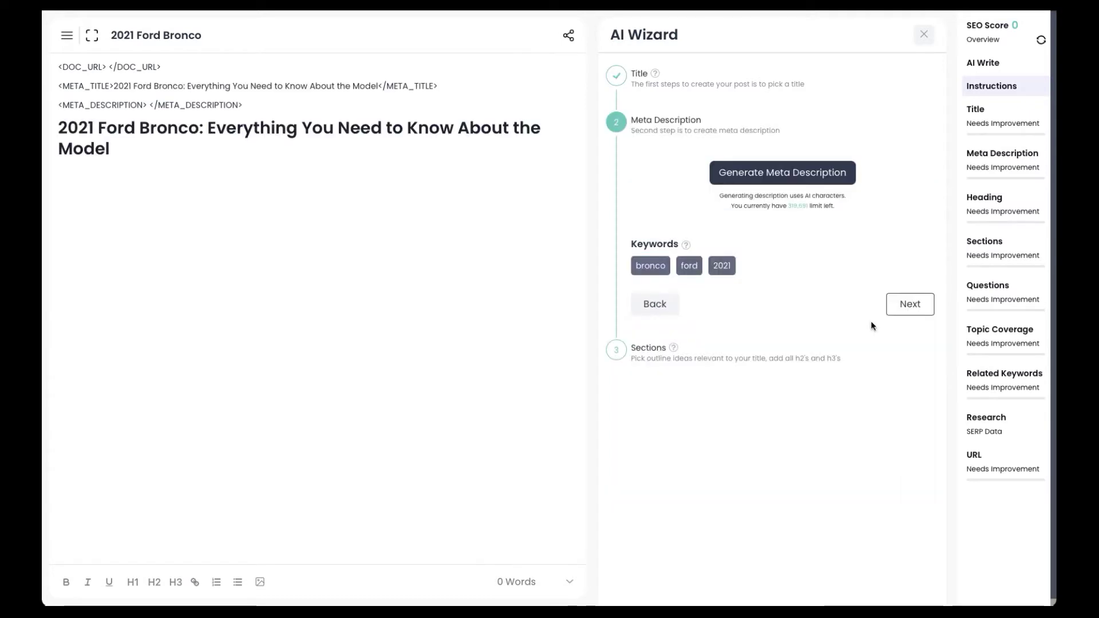
left_click(777, 173)
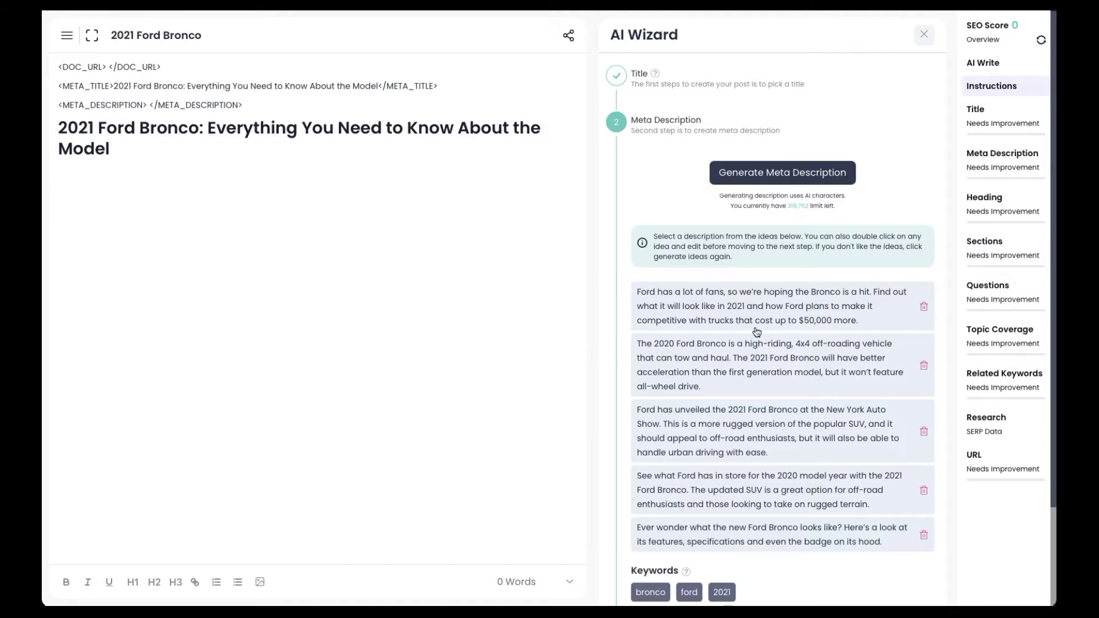
scroll(844, 460, "down", 3)
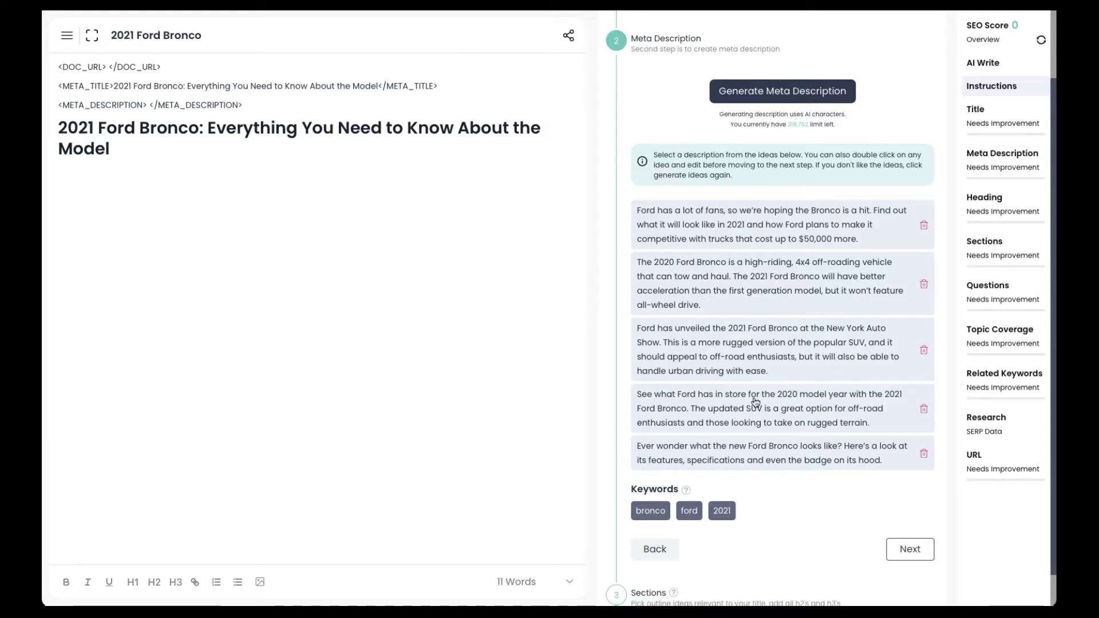
left_click(756, 402)
left_click(909, 550)
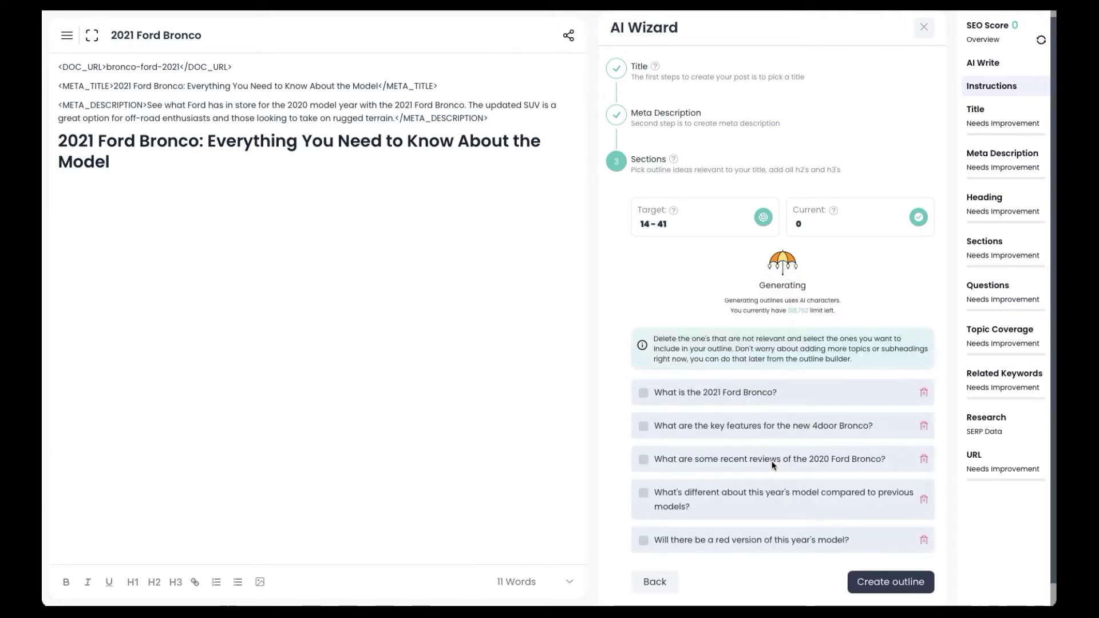
Scroll through the generated outline question ideas for the Bronco sections
scroll(772, 461, "down", 2)
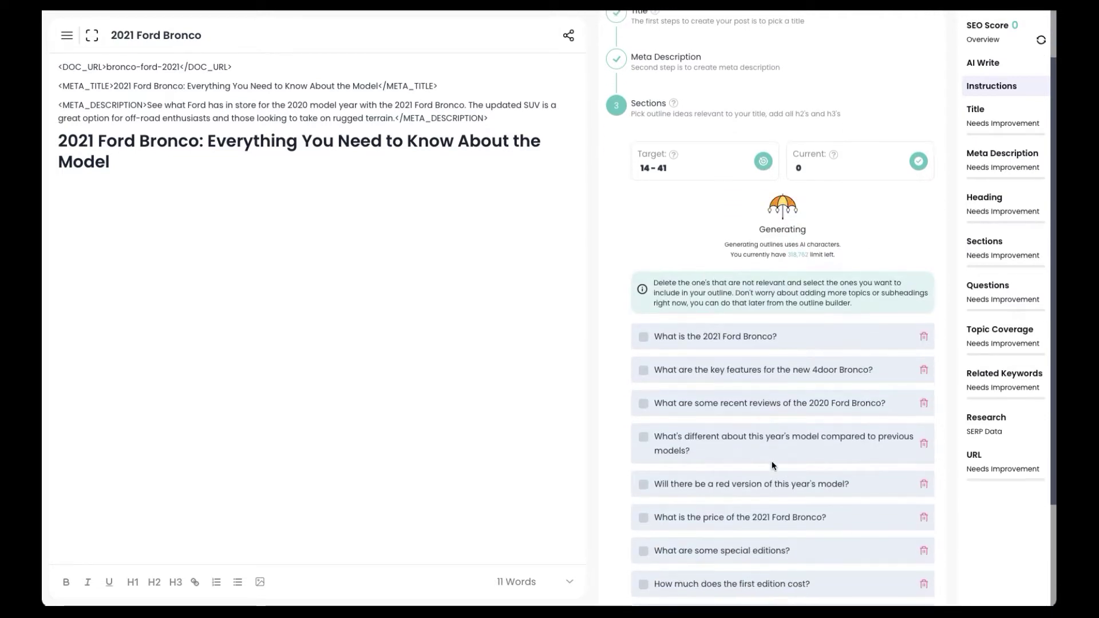
scroll(772, 462, "down", 4)
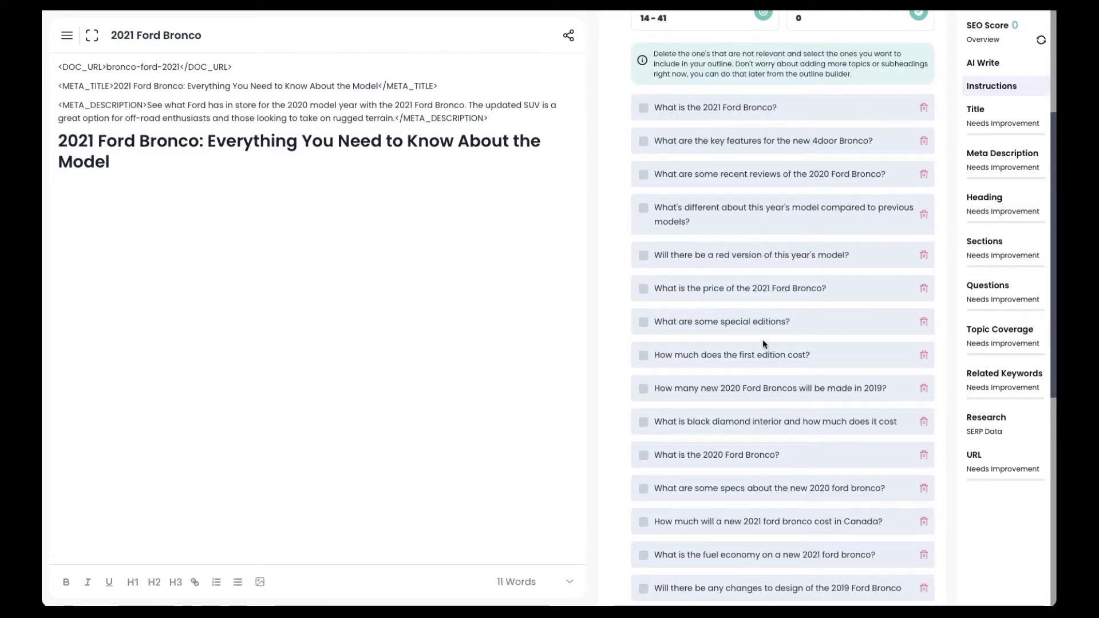
scroll(763, 343, "up", 1)
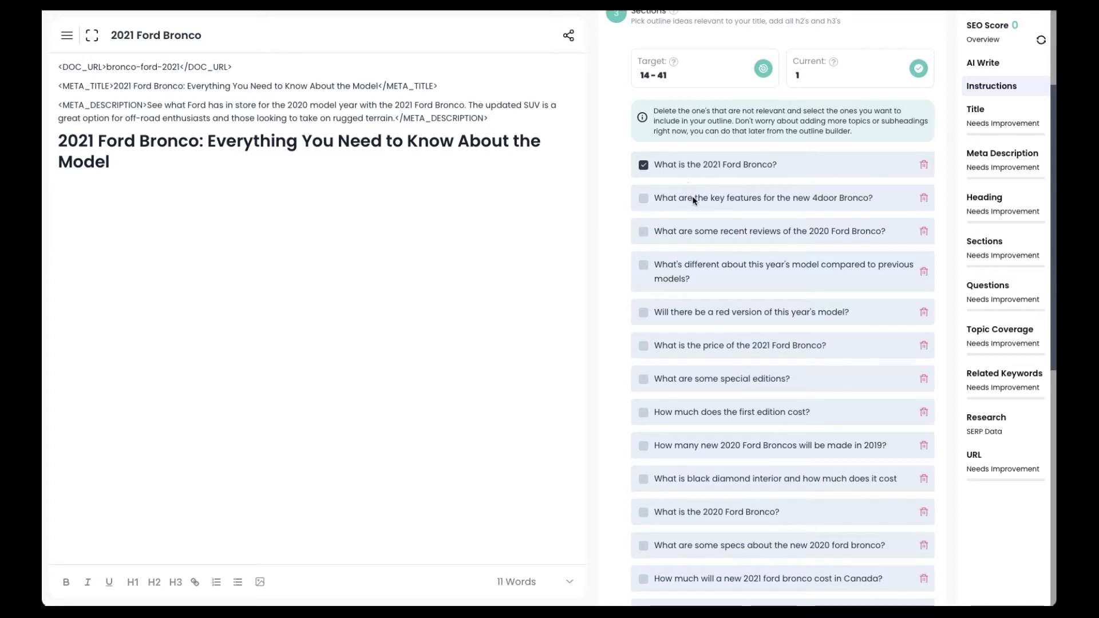
Tick the key features, recent reviews, what's different, red version and price questions
left_click(643, 199)
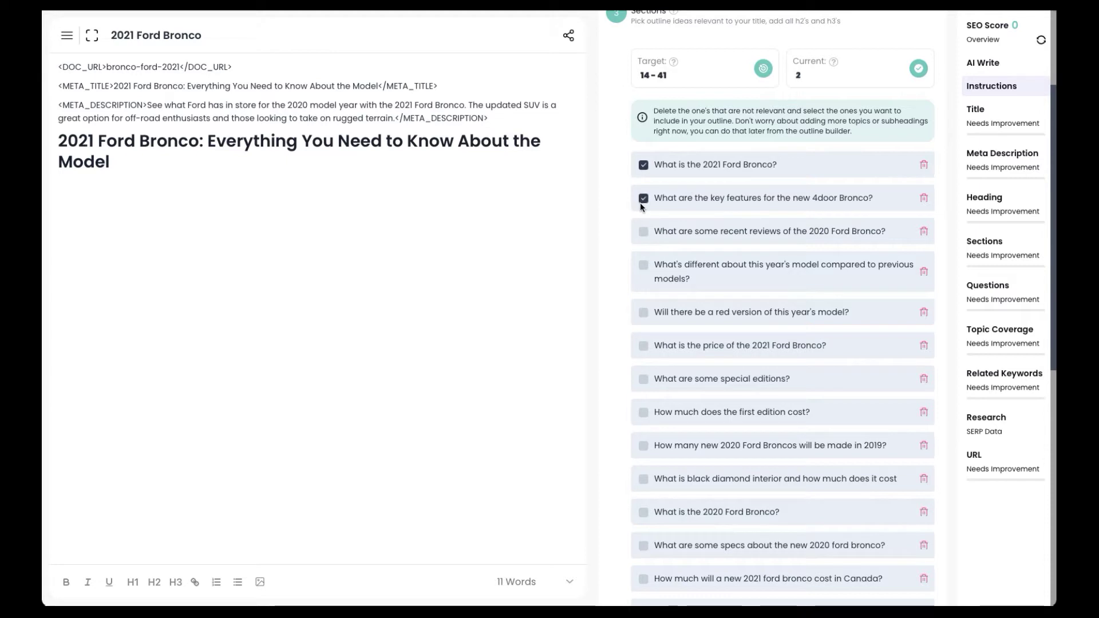
left_click(643, 231)
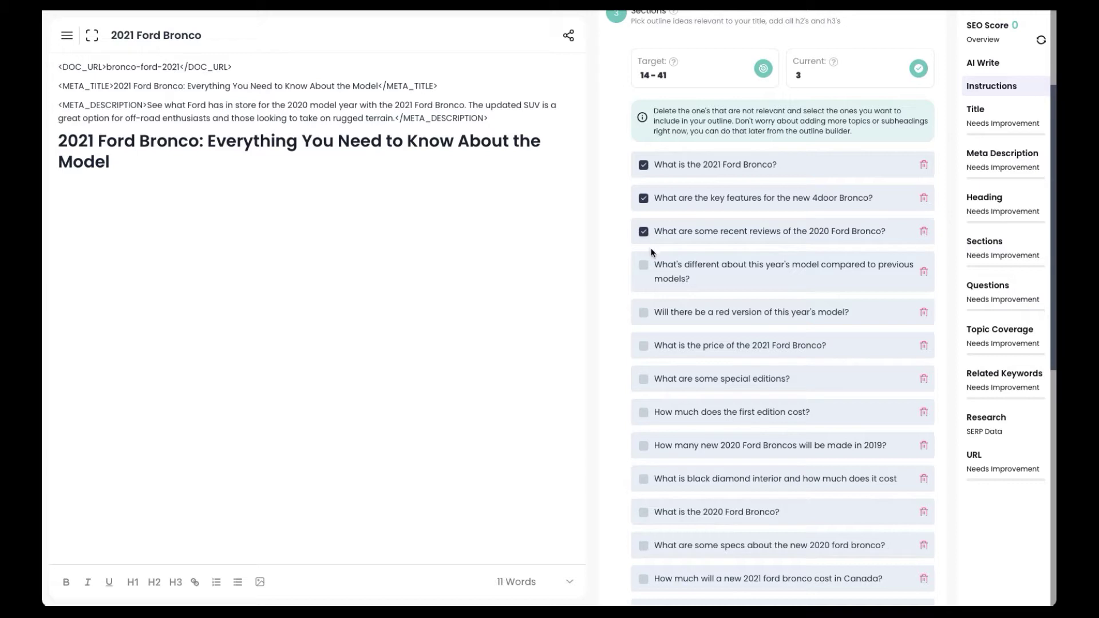
left_click(644, 265)
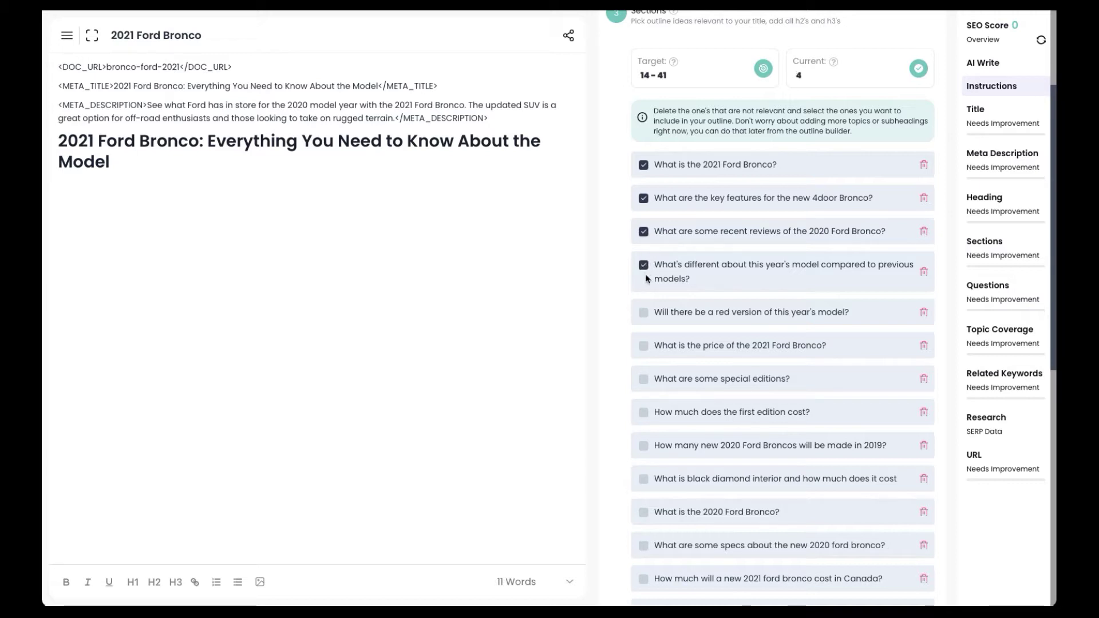
left_click(644, 312)
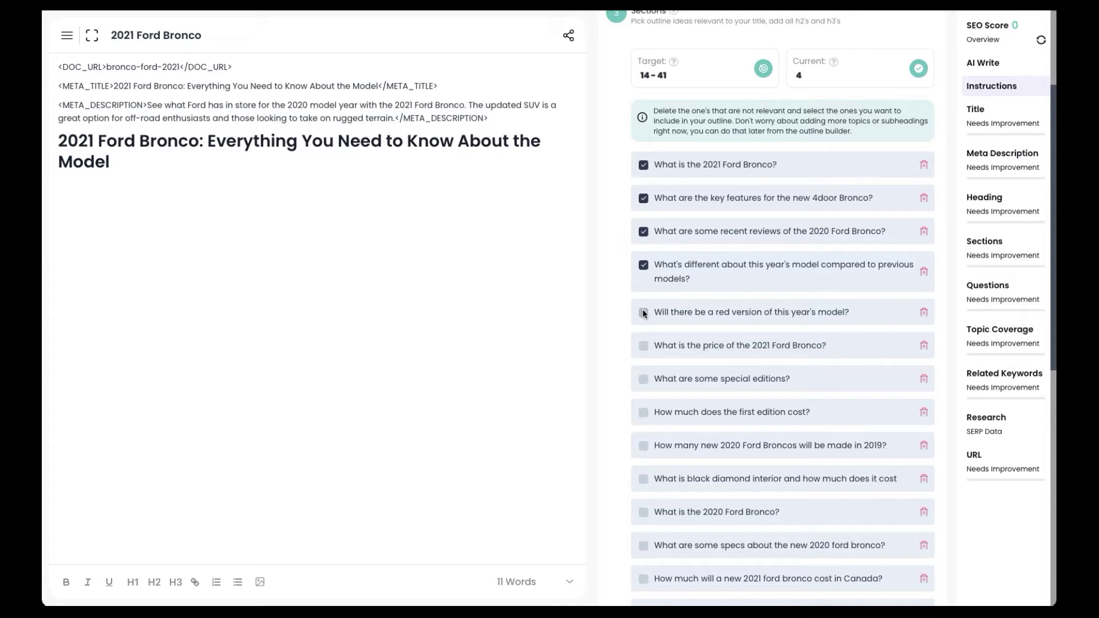
left_click(644, 346)
Tick the special editions, black diamond interior and what-will-it-look-like questions
scroll(645, 345, "down", 2)
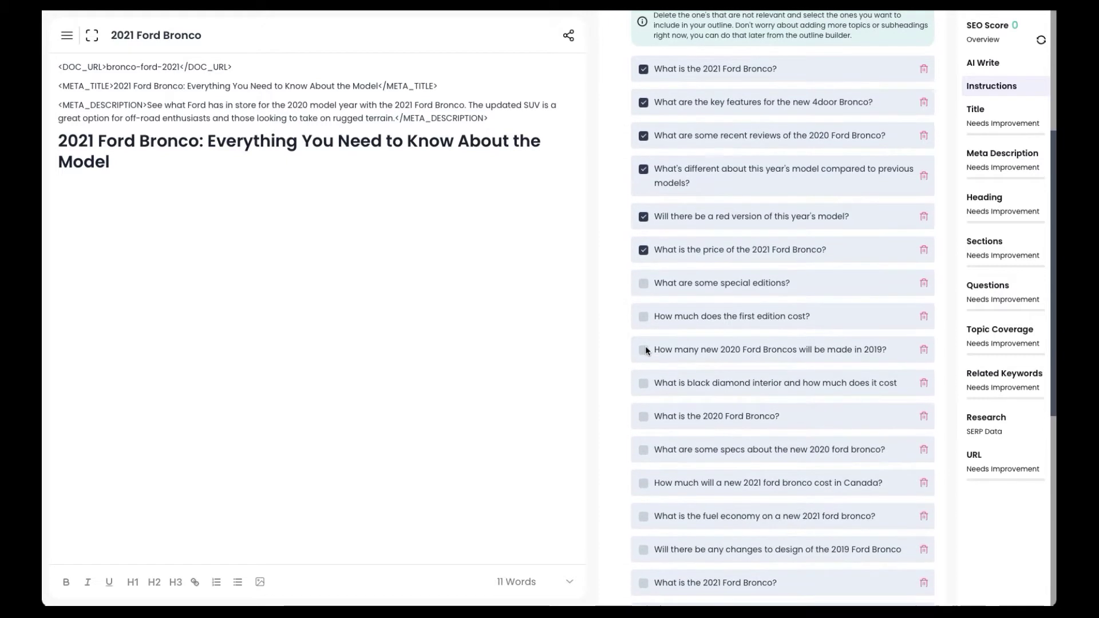
left_click(644, 283)
scroll(644, 281, "down", 2)
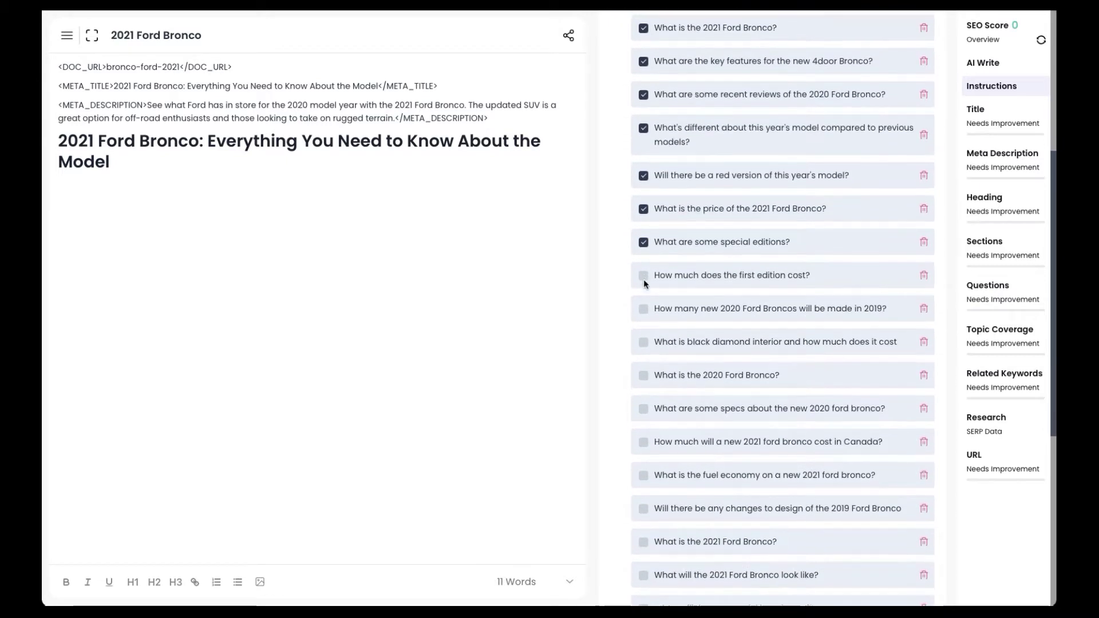
scroll(664, 298, "down", 2)
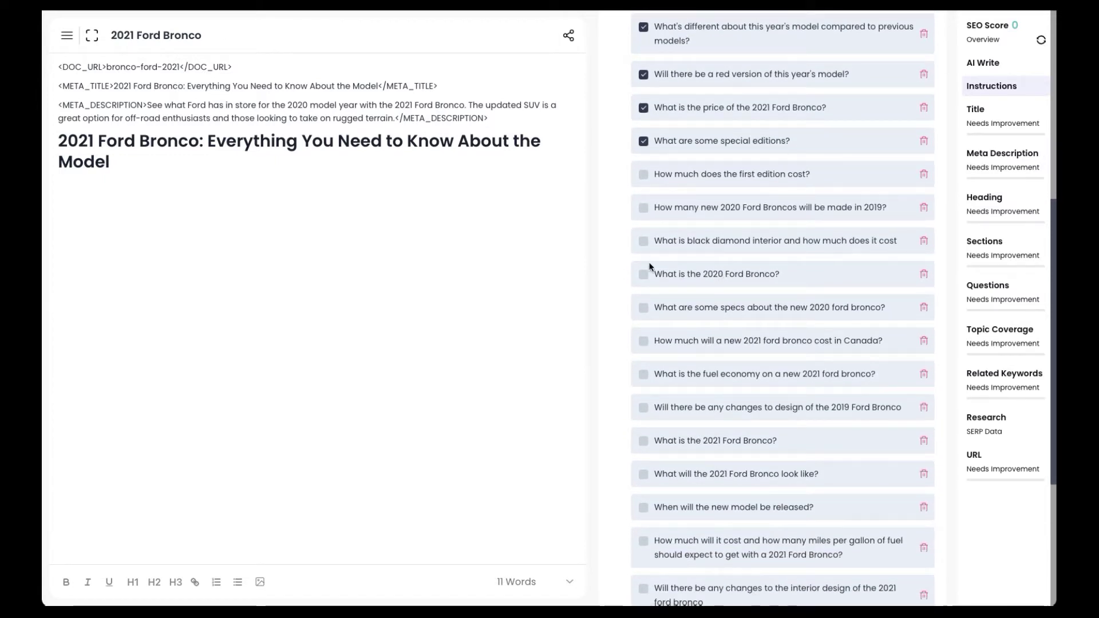
left_click(645, 243)
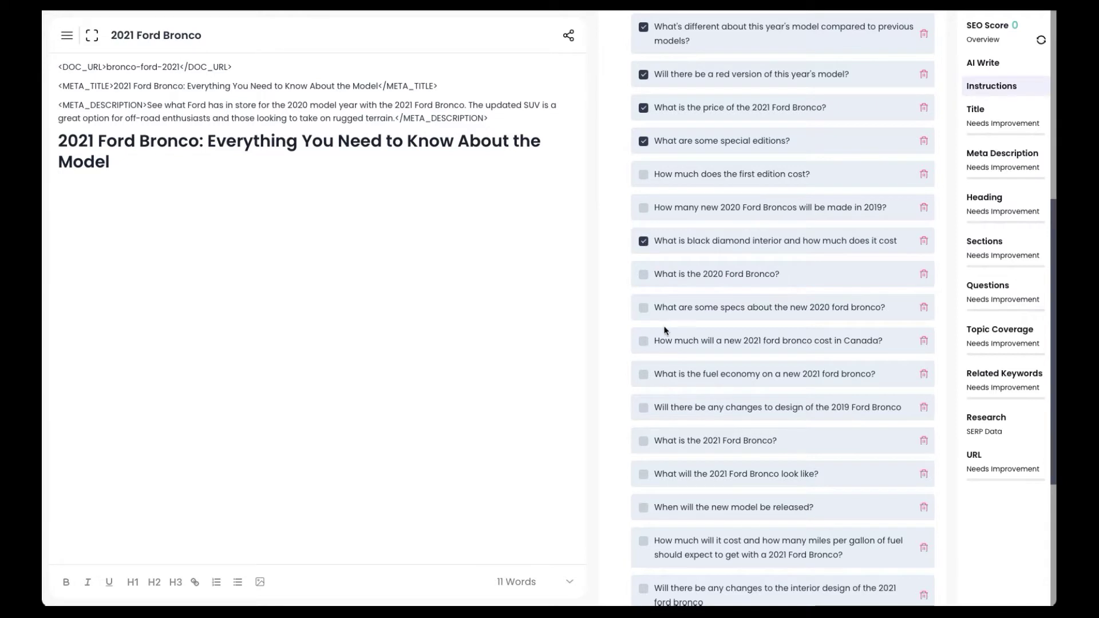
scroll(685, 339, "down", 1)
scroll(686, 339, "down", 1)
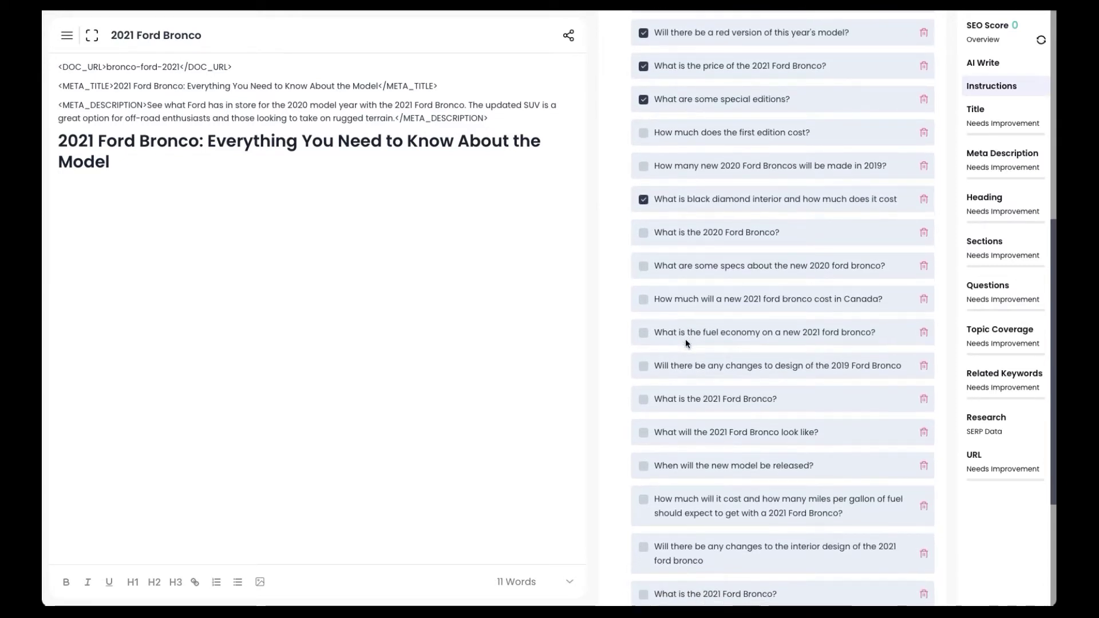
scroll(705, 387, "down", 2)
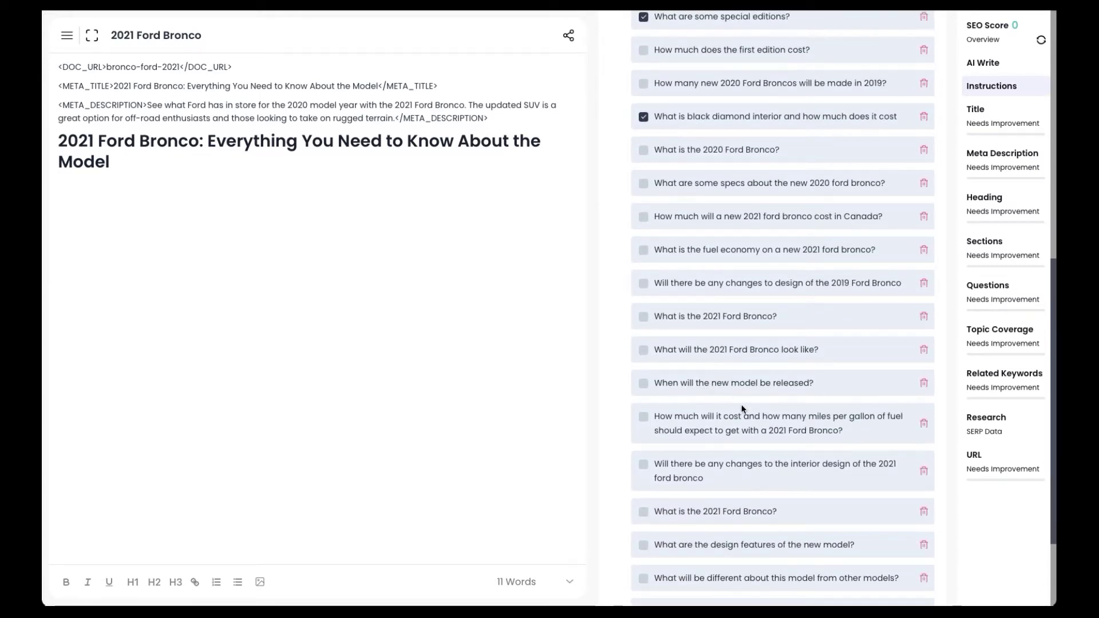
left_click(644, 349)
scroll(702, 428, "down", 3)
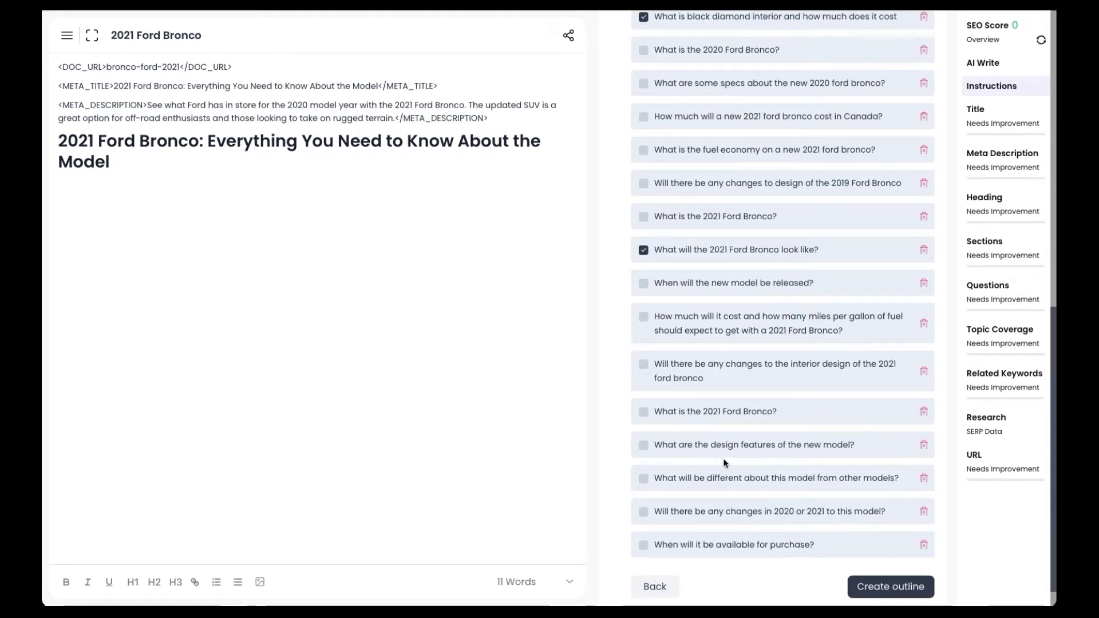
scroll(701, 211, "up", 10)
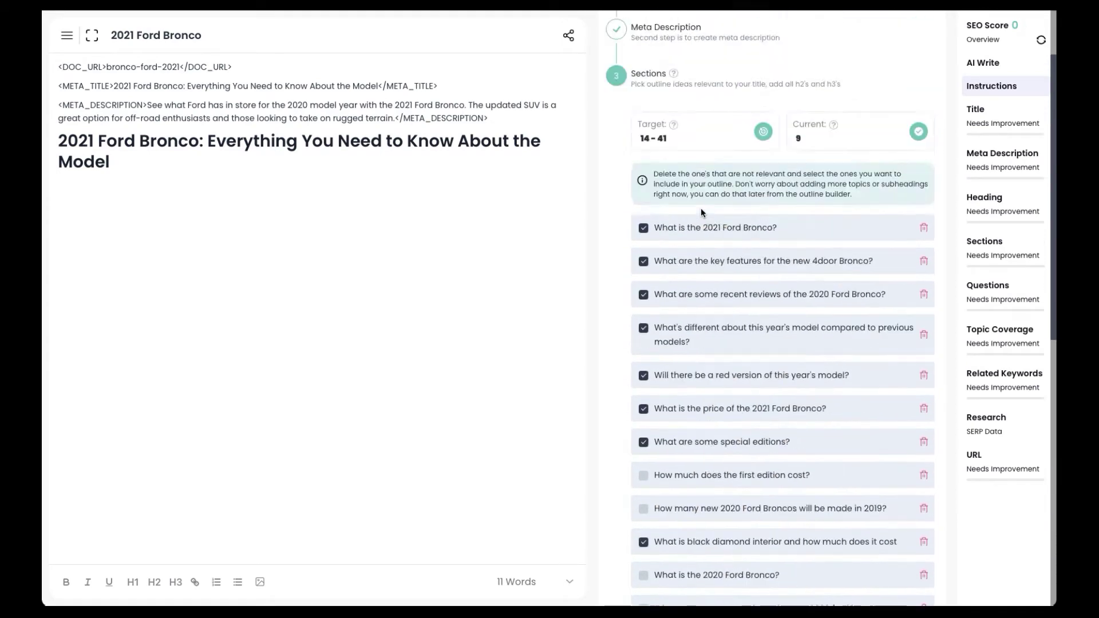
scroll(701, 211, "down", 6)
scroll(779, 435, "down", 5)
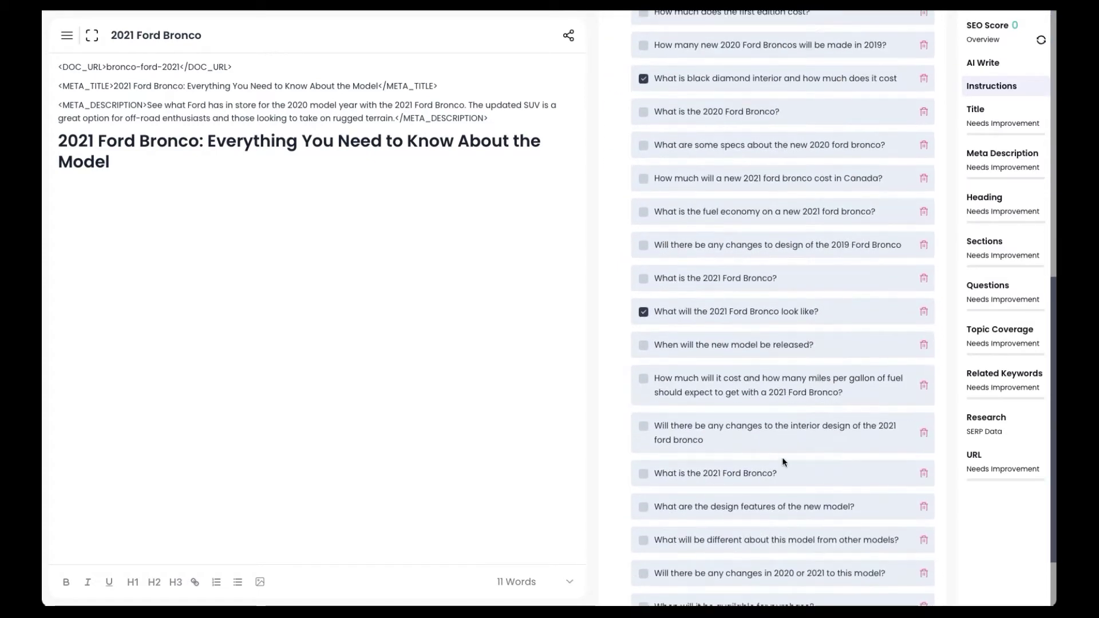
Build the H2 outline from the nine chosen questions
left_click(878, 560)
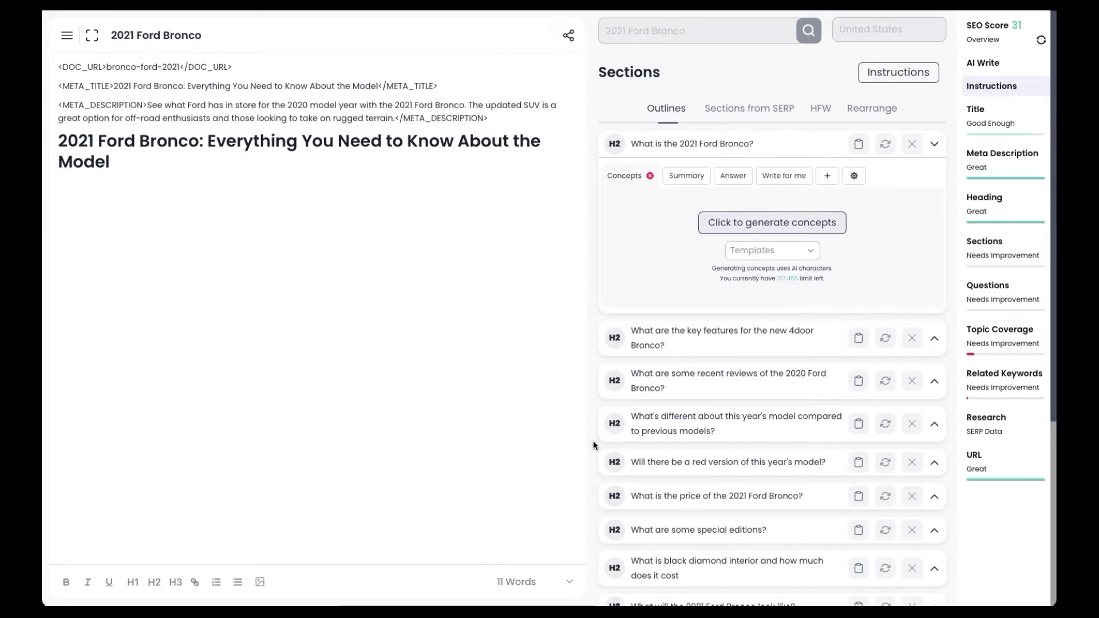
scroll(686, 394, "down", 2)
scroll(686, 390, "down", 3)
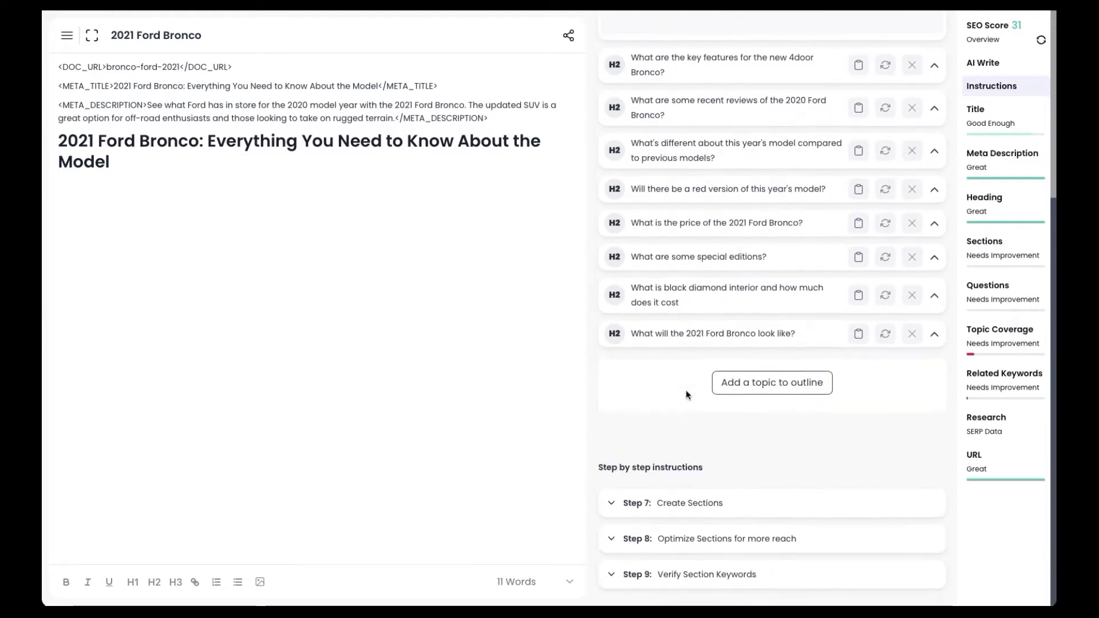
scroll(686, 390, "up", 4)
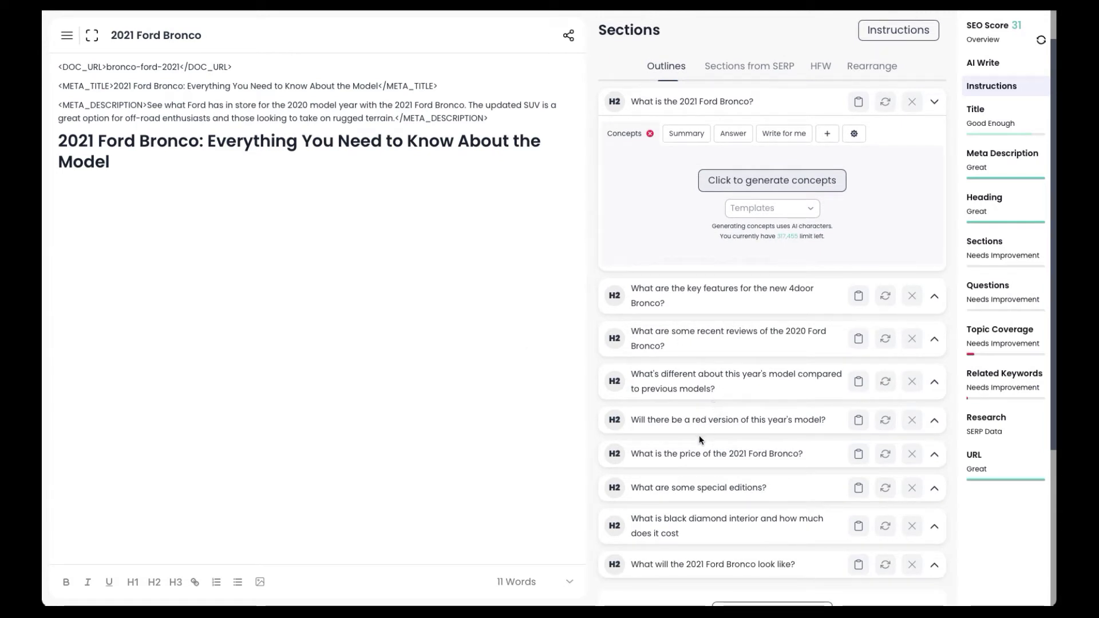
Open the Concepts builder from the document's side menu
left_click(67, 41)
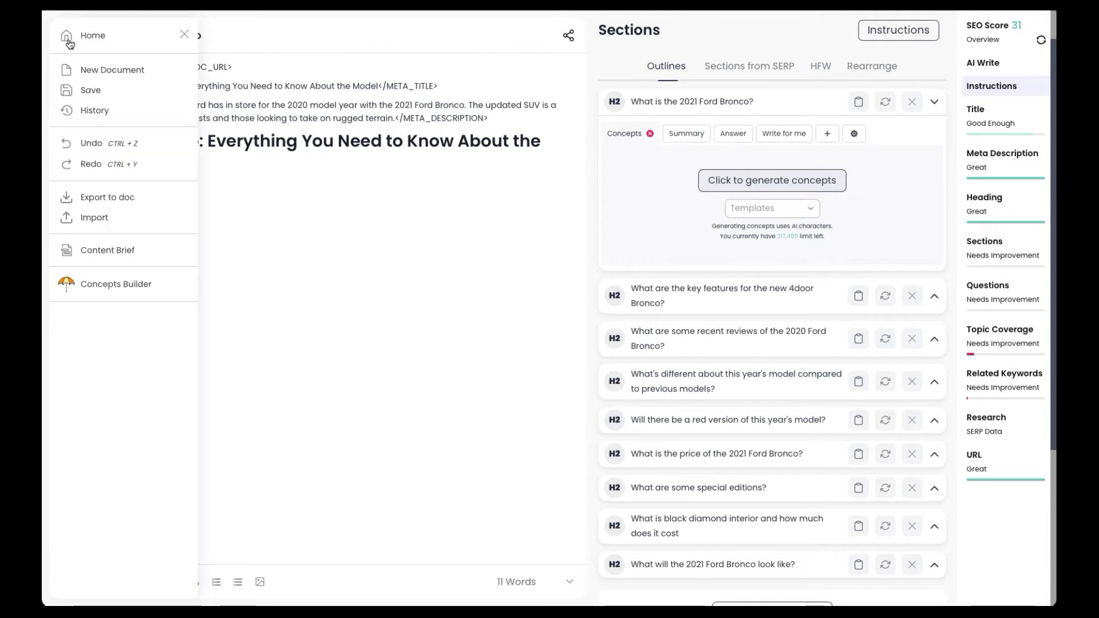
left_click(147, 286)
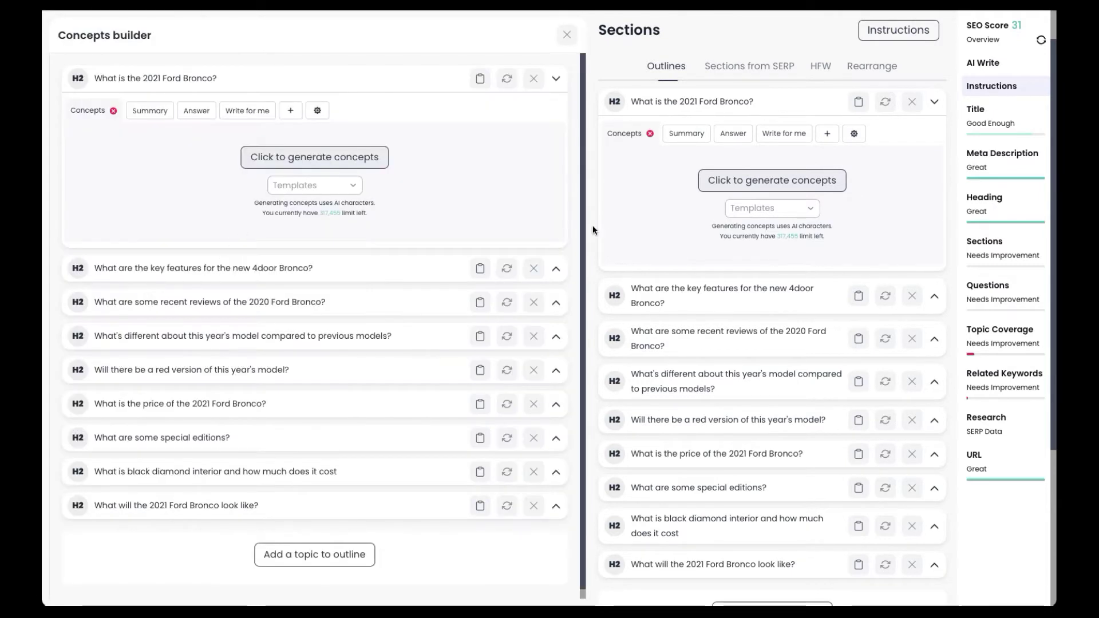
mouse_move(289, 187)
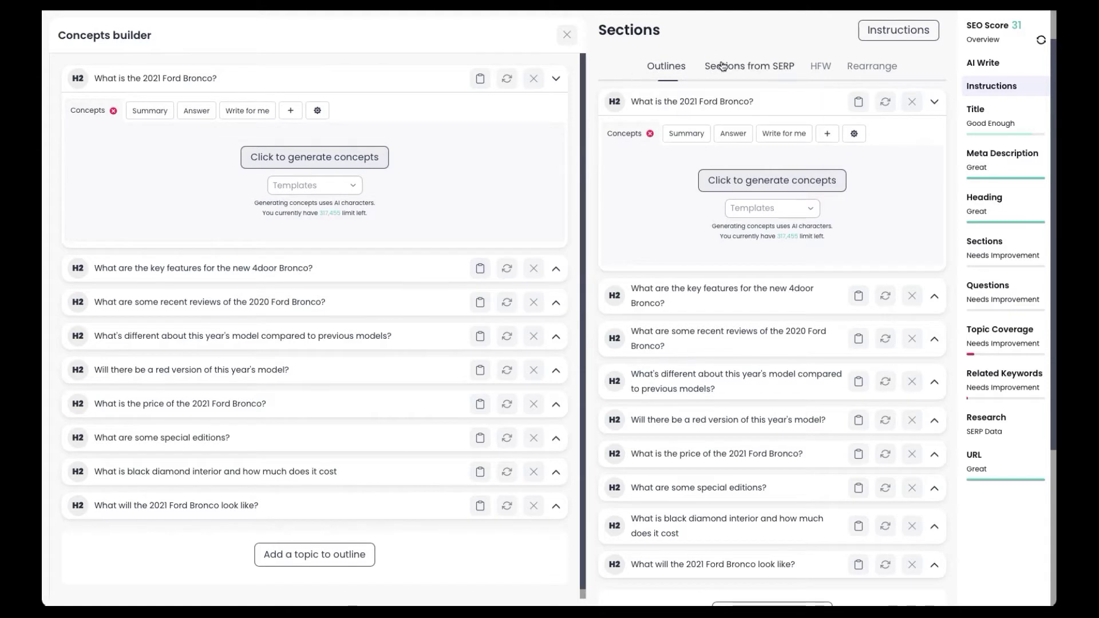
mouse_move(667, 70)
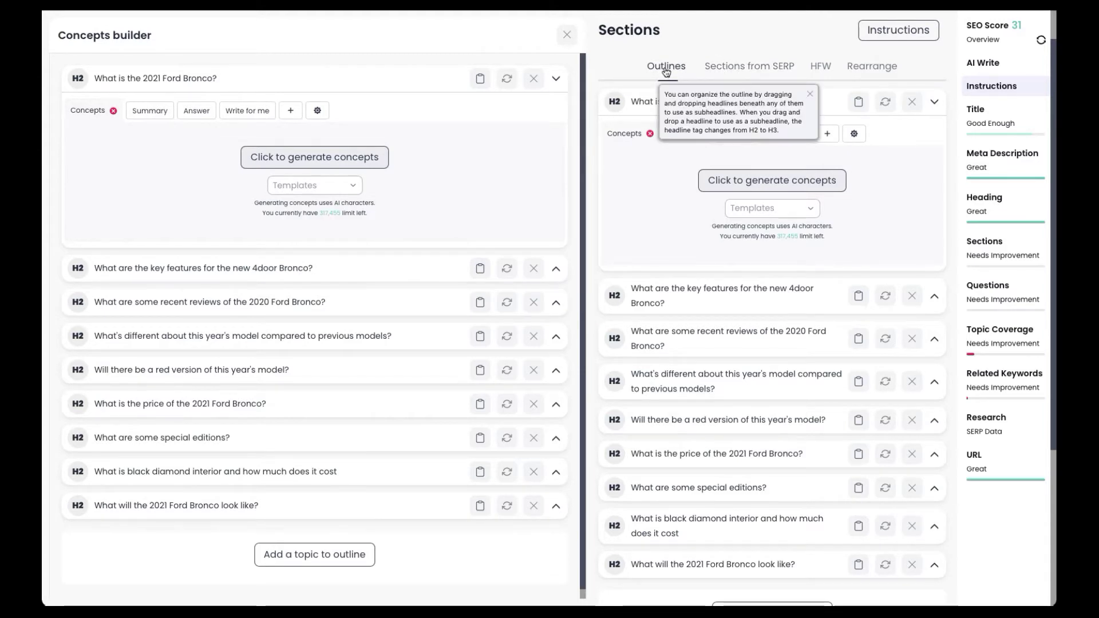
Page through Sections from SERP results, settling on caranddriver.com's nine H2 headings
left_click(720, 67)
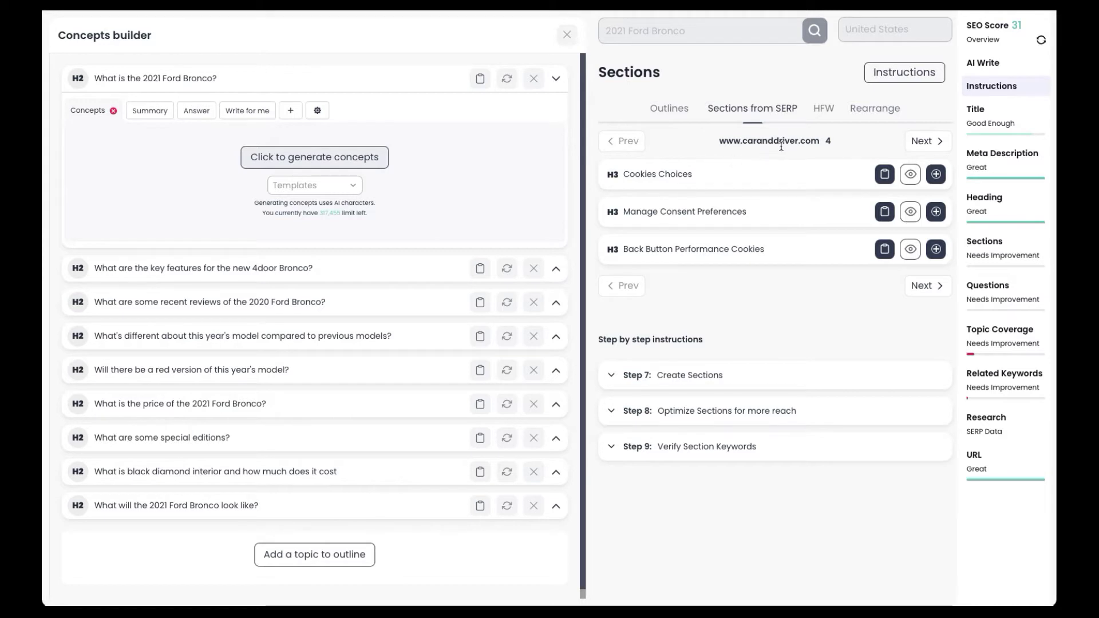
left_click(920, 143)
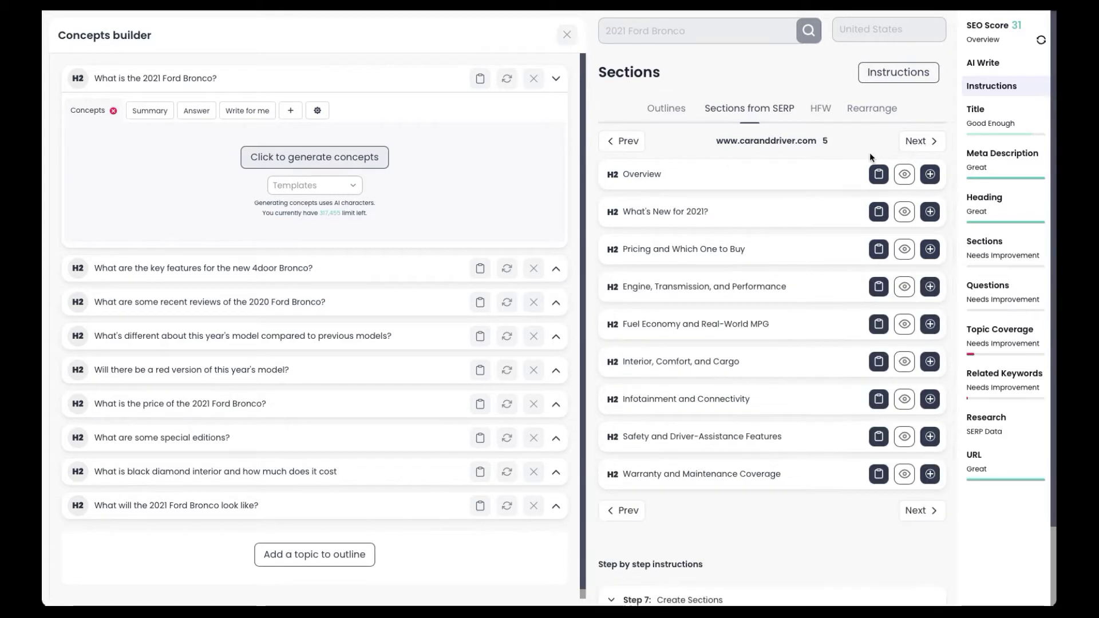
left_click(915, 141)
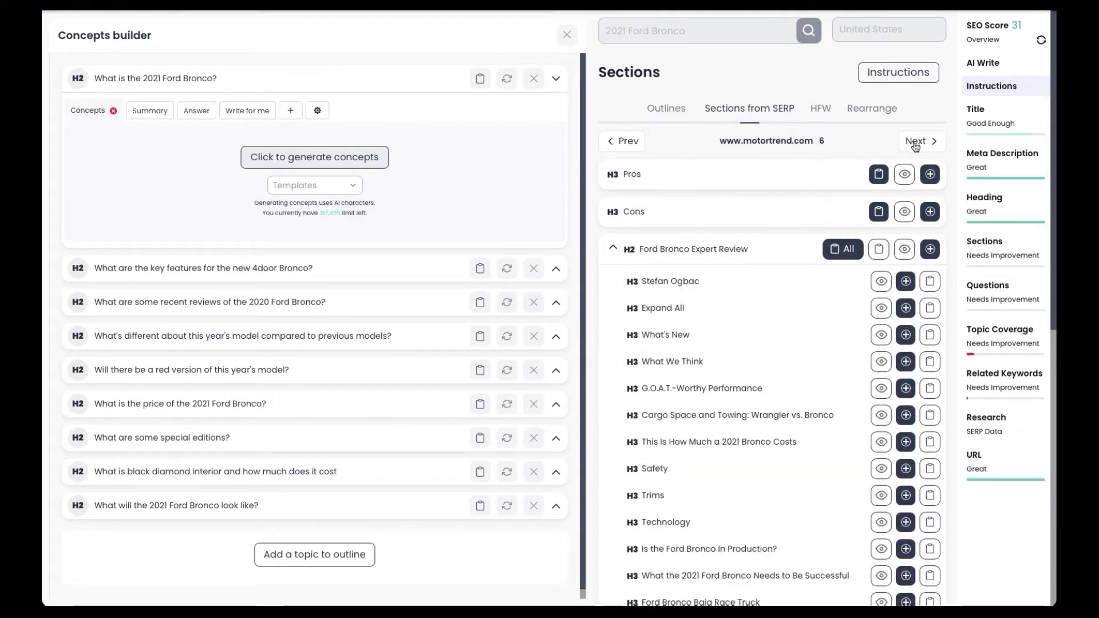
left_click(913, 142)
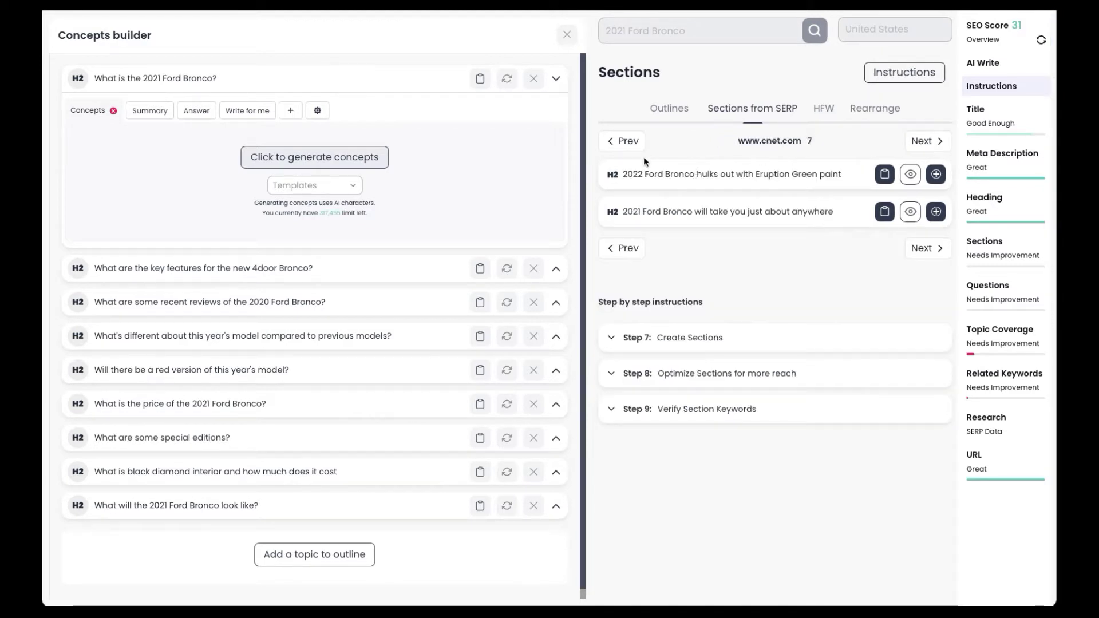
left_click(627, 141)
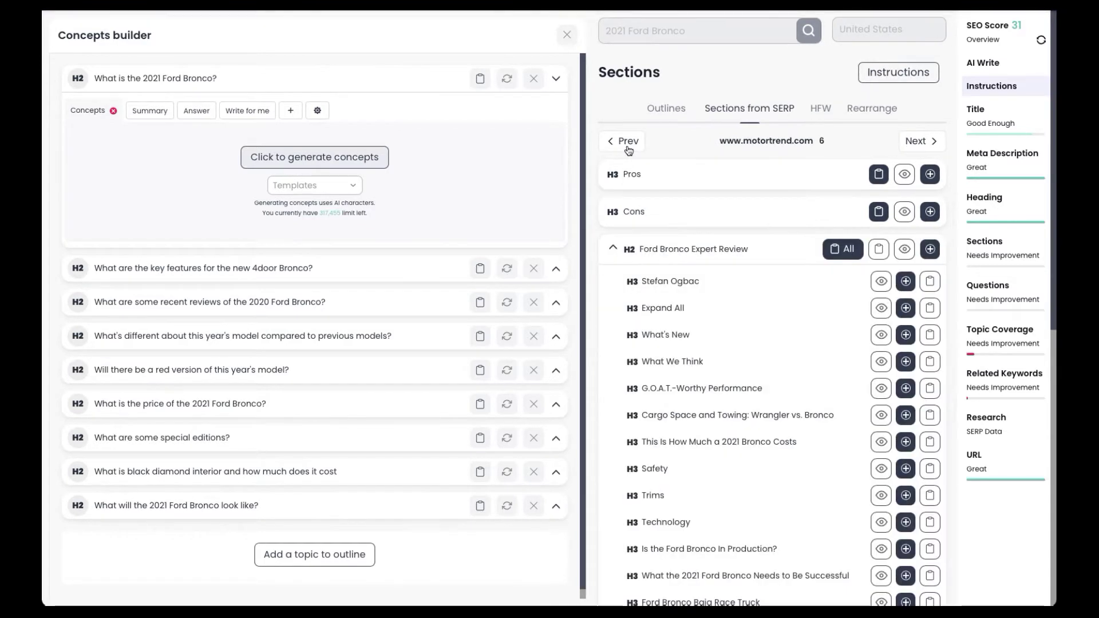
left_click(628, 141)
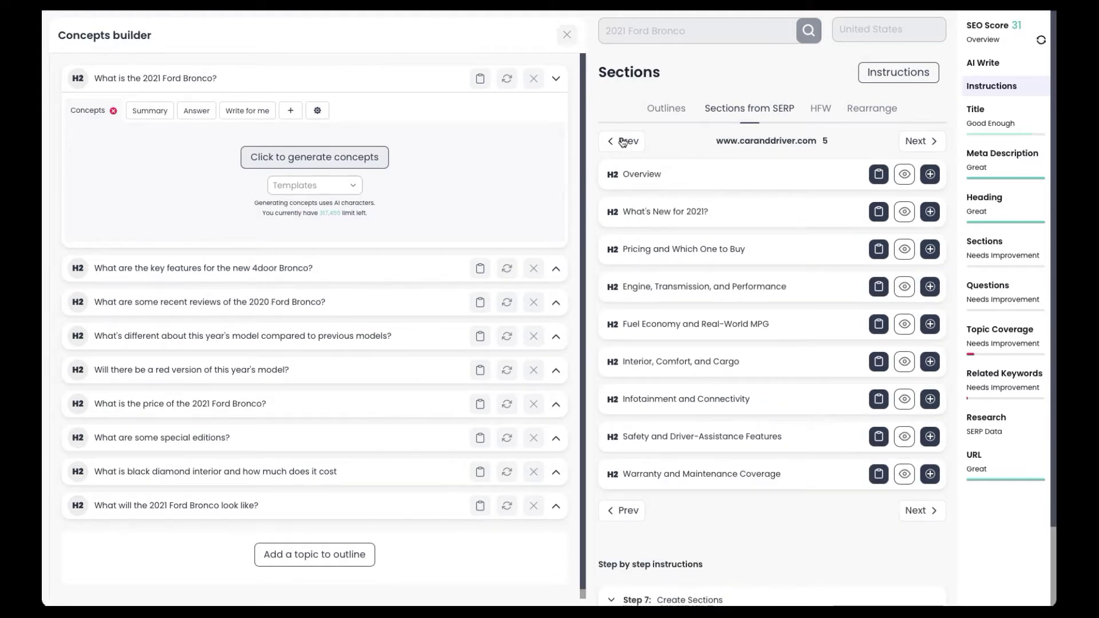
left_click(625, 141)
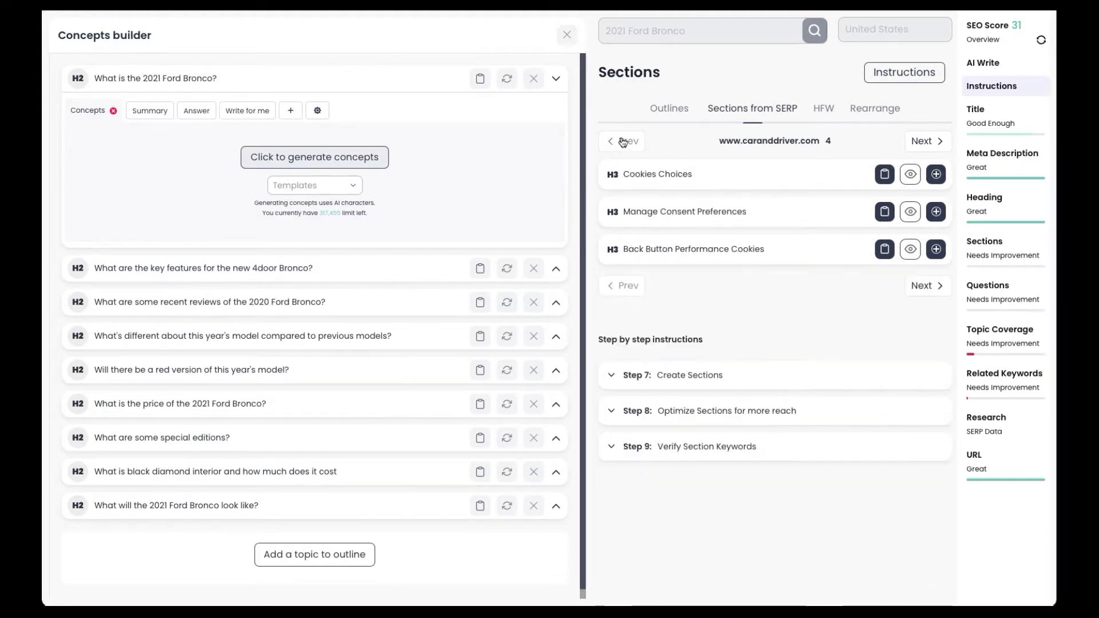
left_click(925, 142)
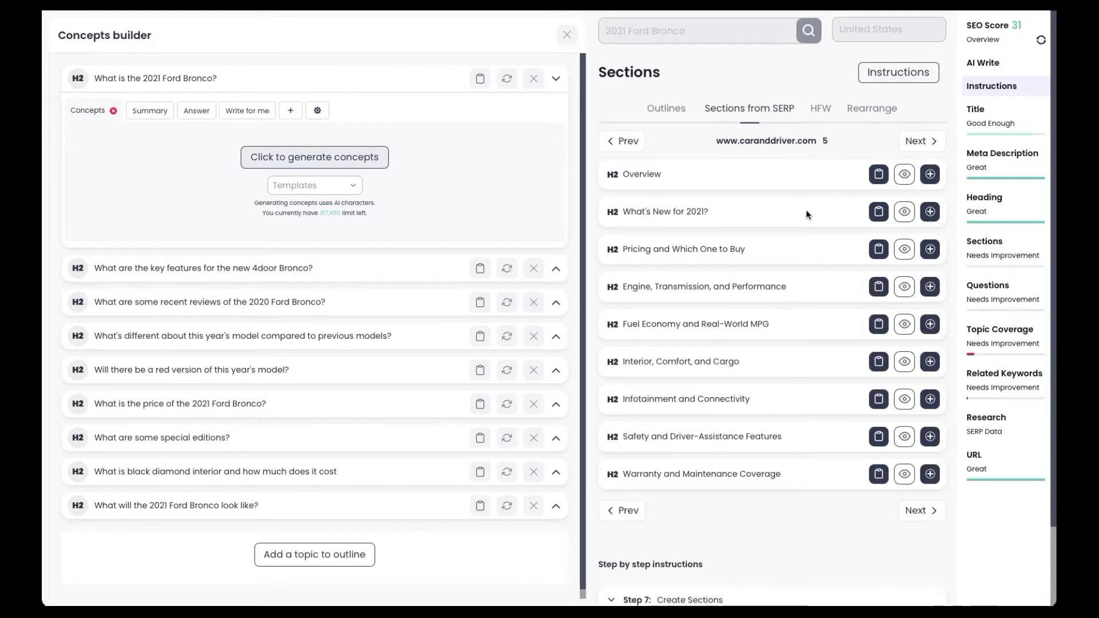
left_click(631, 143)
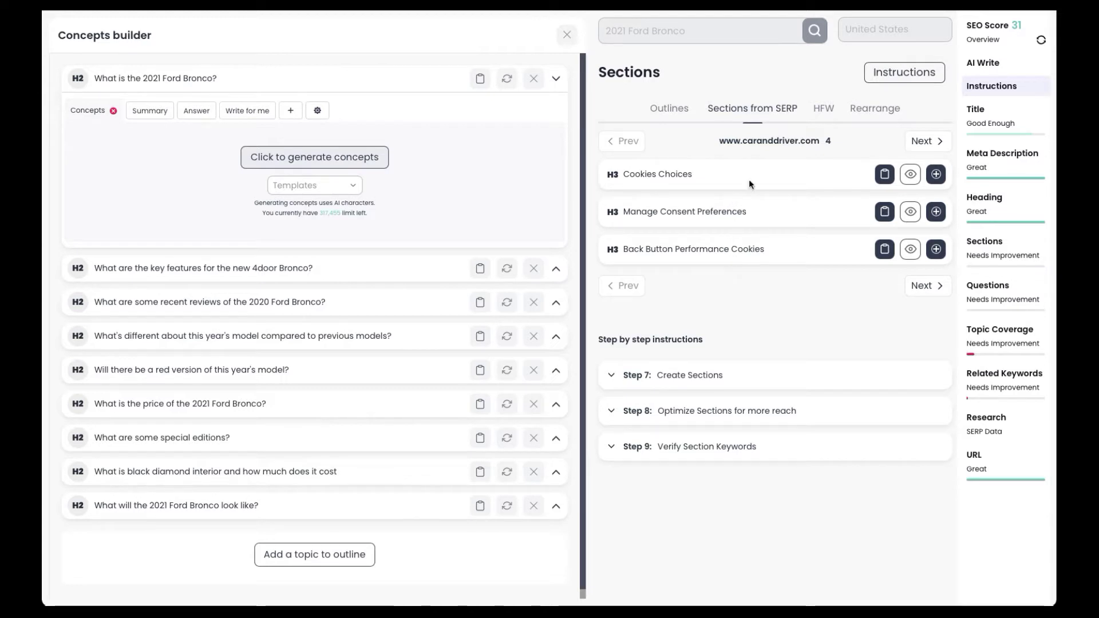
left_click(911, 143)
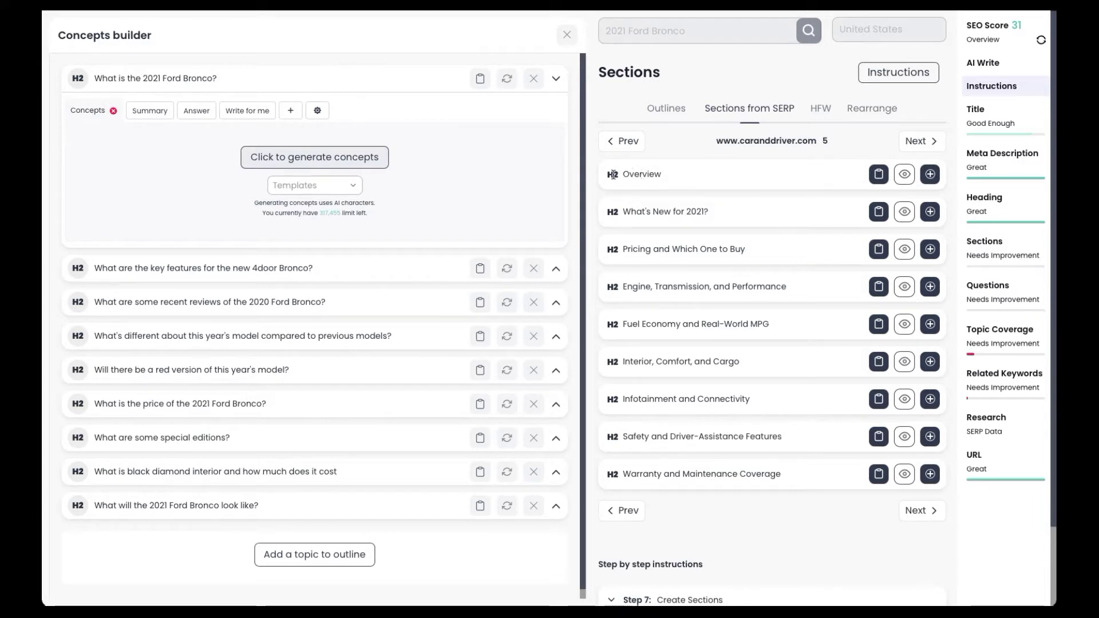
Add caranddriver.com's Overview heading and move it to second place in the outline
left_click(879, 175)
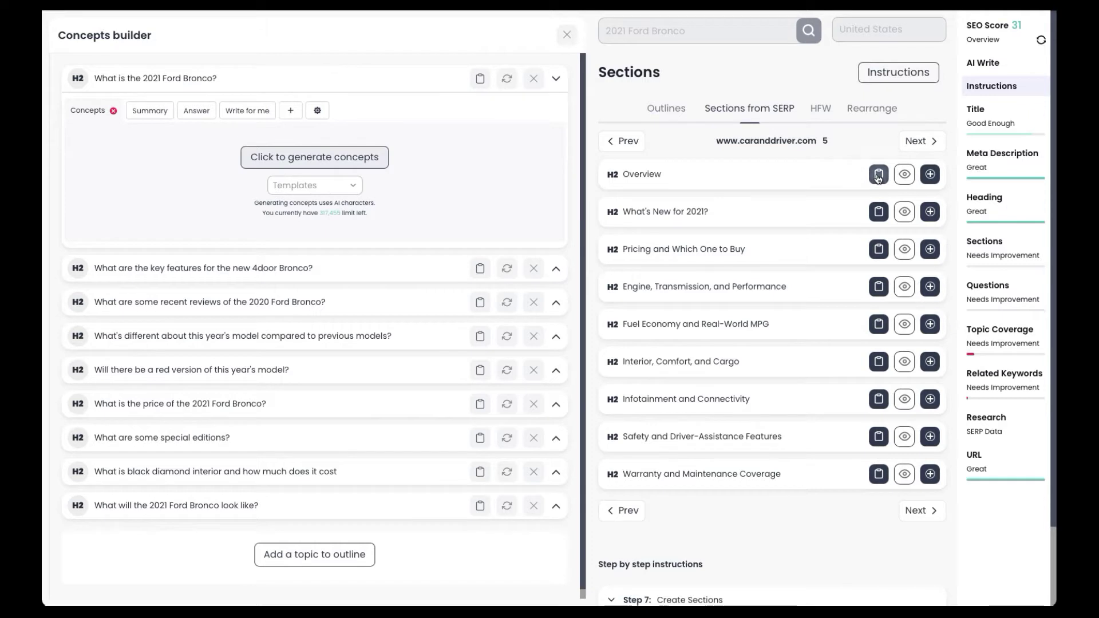
left_click(930, 175)
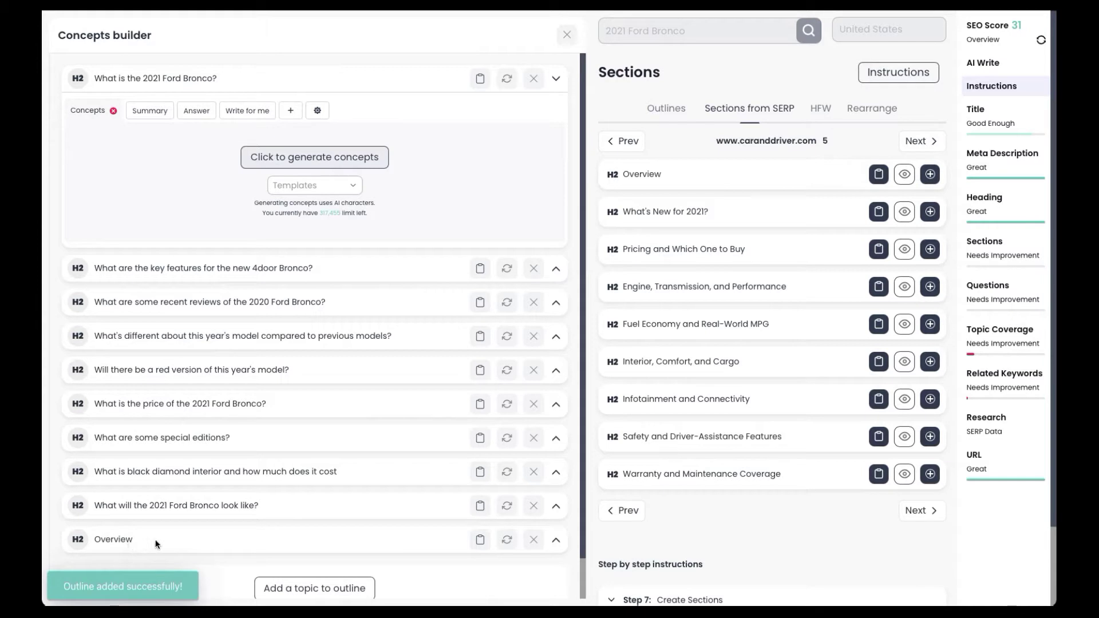
left_click_drag(157, 544, 159, 268)
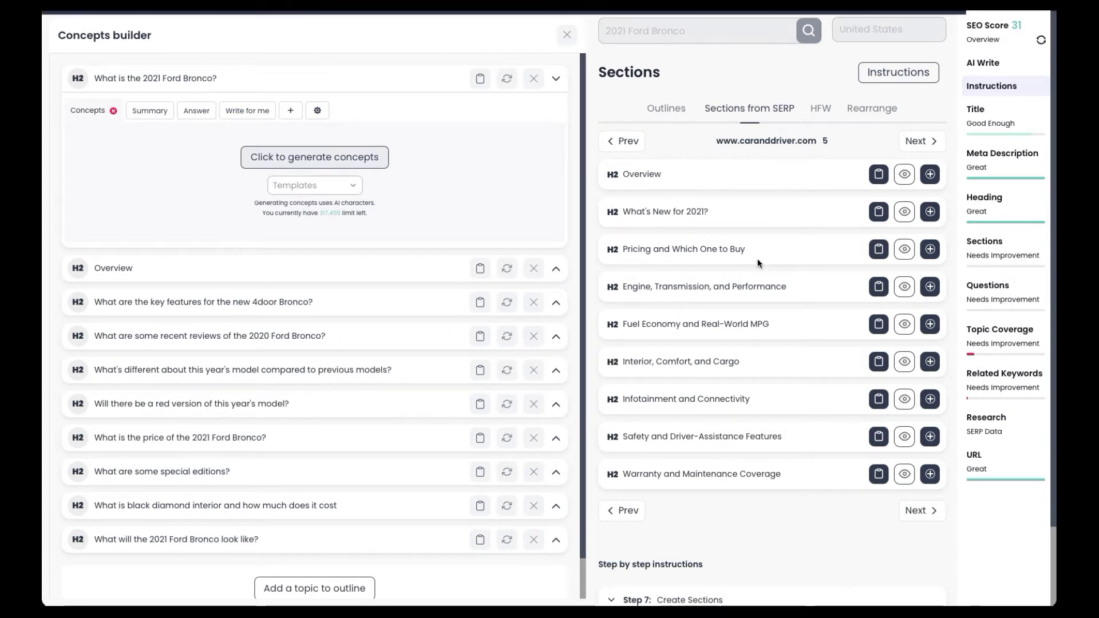
Add the Engine, Fuel Economy, Interior, Infotainment, Safety and Warranty headings to the outline
scroll(766, 258, "down", 1)
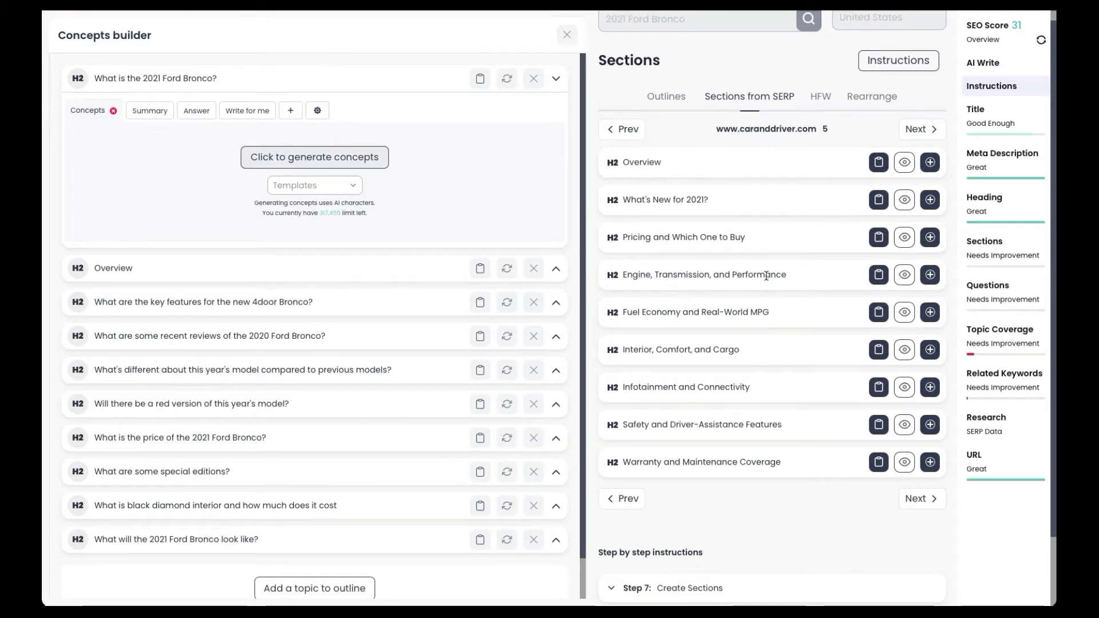
left_click(930, 275)
scroll(228, 453, "down", 1)
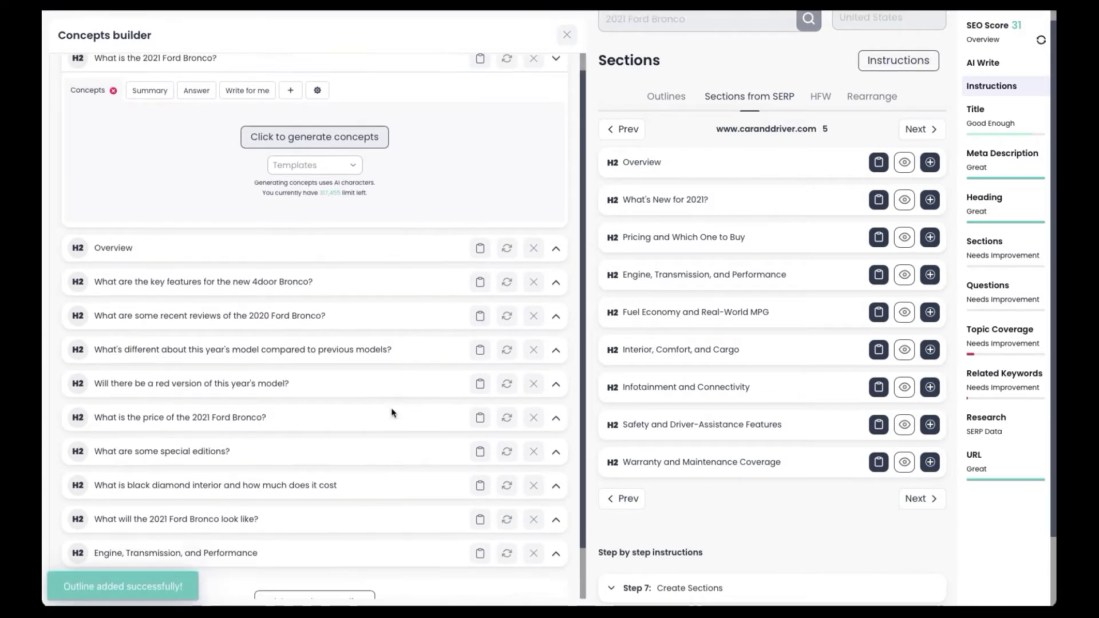
scroll(366, 441, "down", 1)
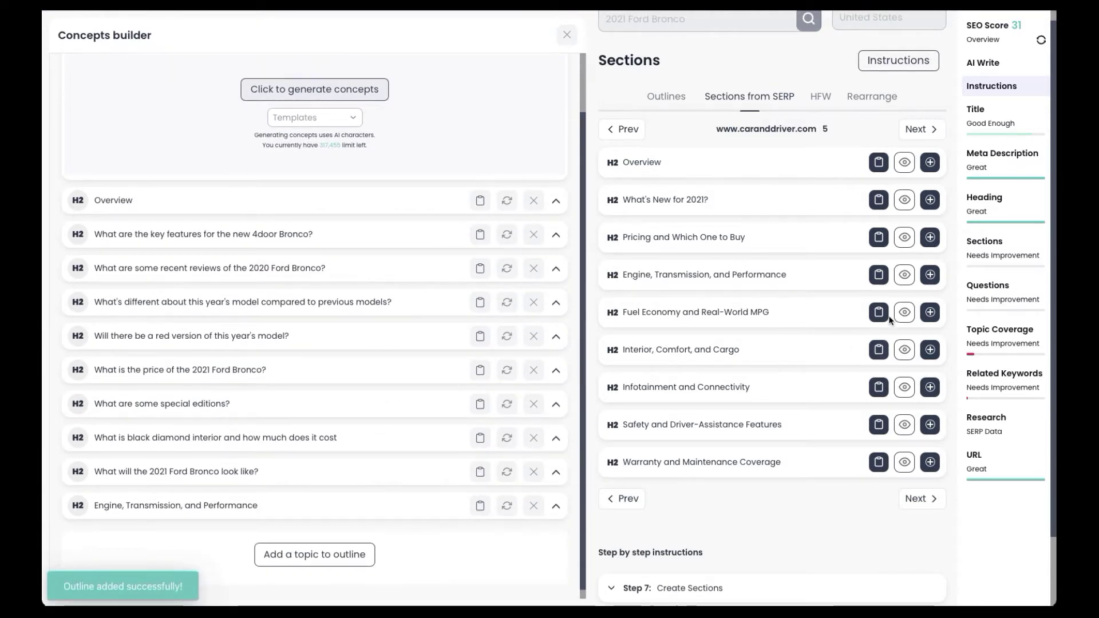
left_click(930, 312)
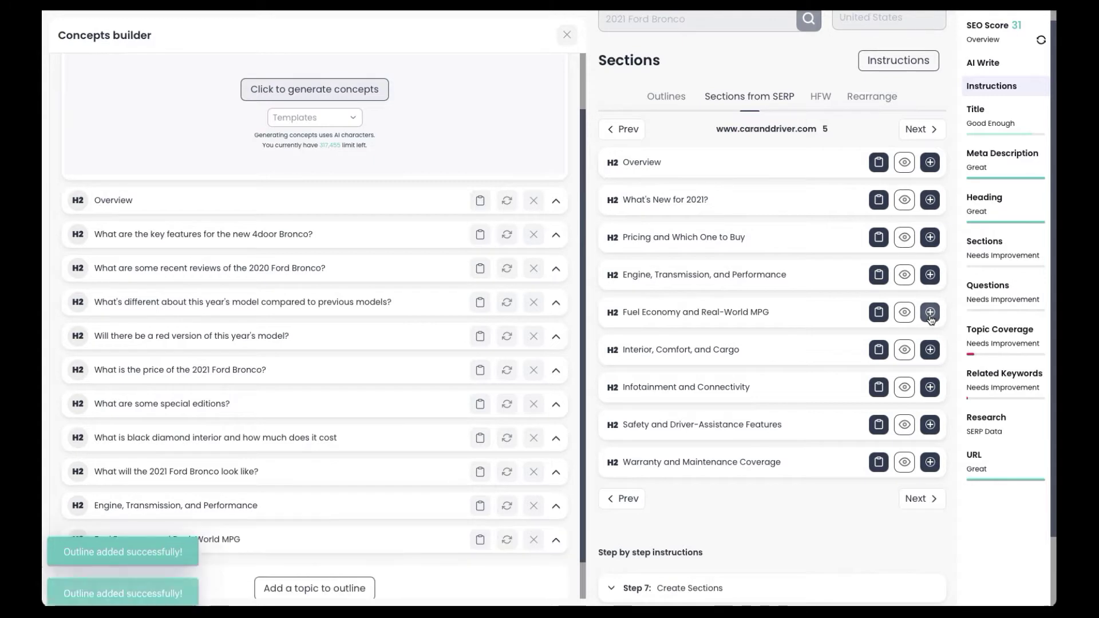
left_click(931, 349)
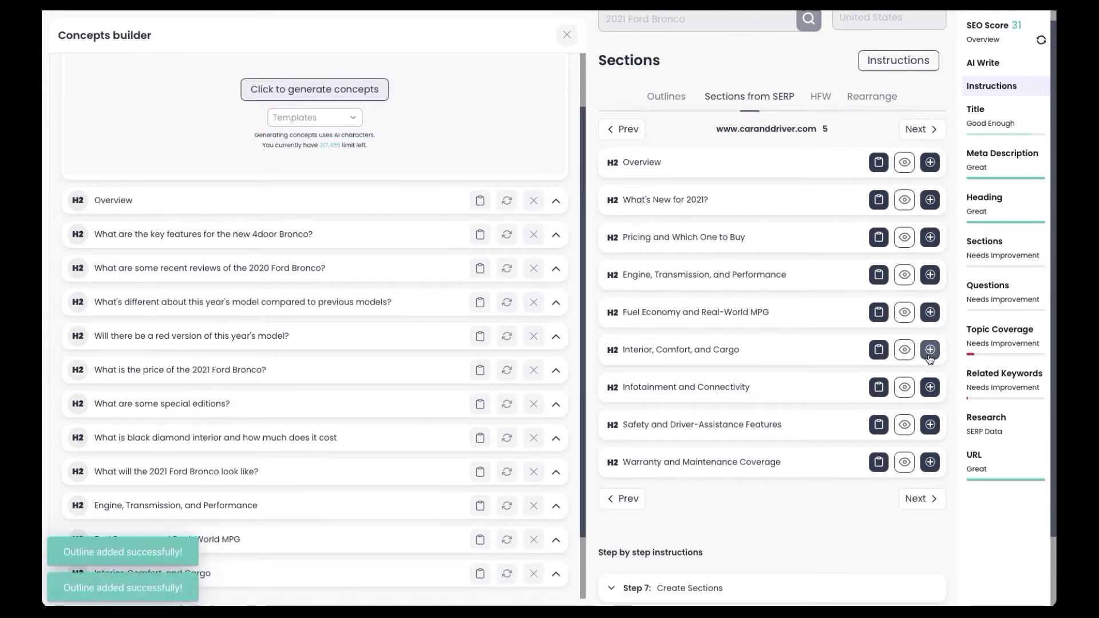
scroll(749, 380, "down", 3)
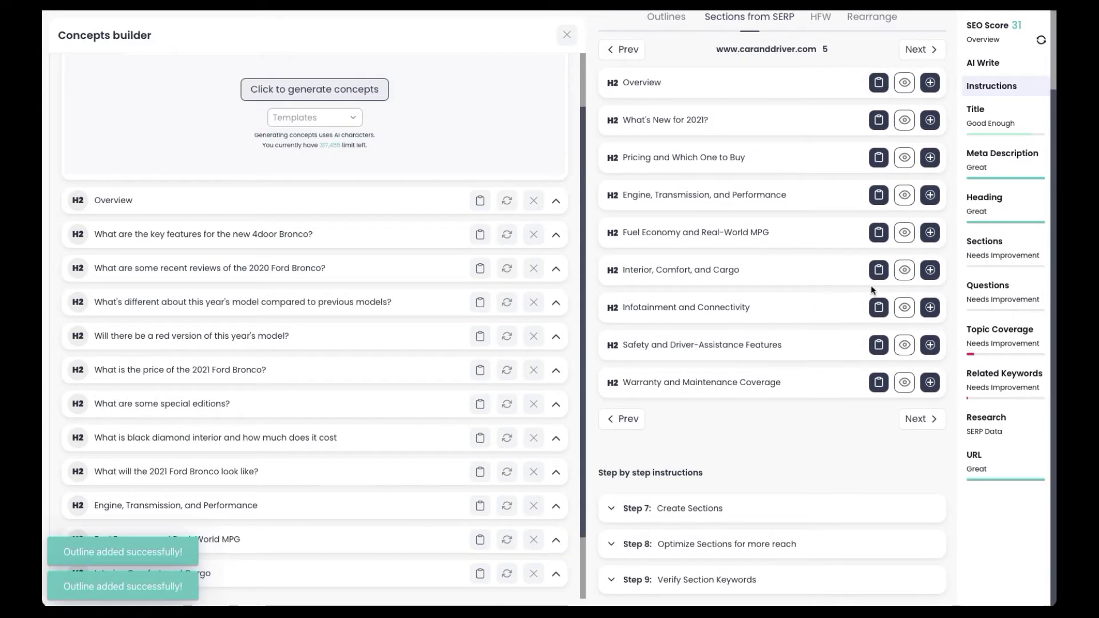
left_click(931, 307)
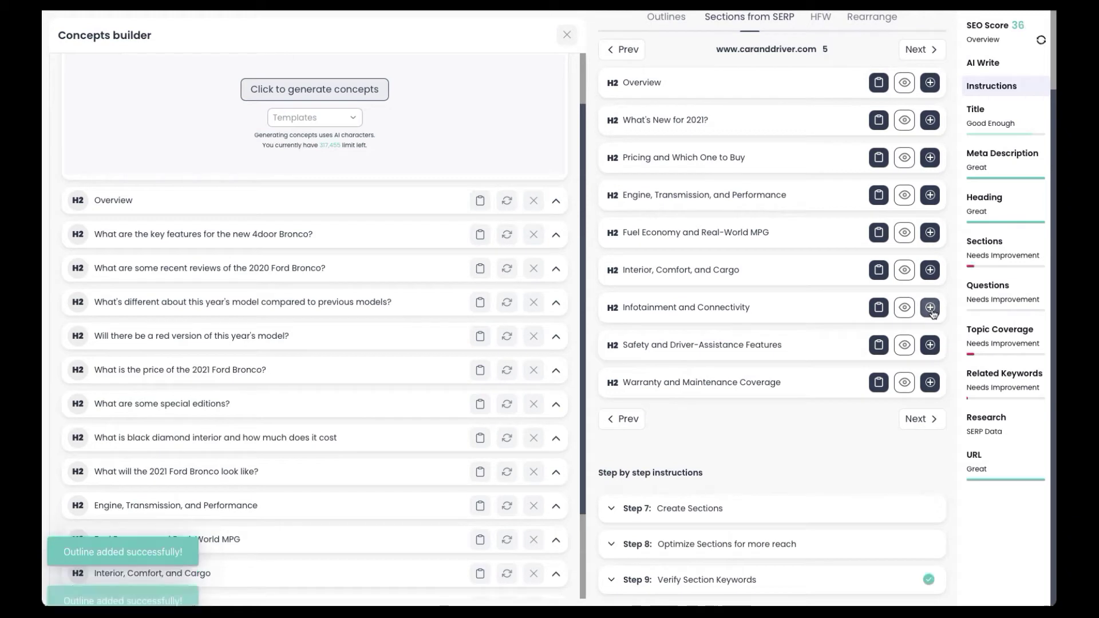
left_click(930, 346)
left_click(931, 383)
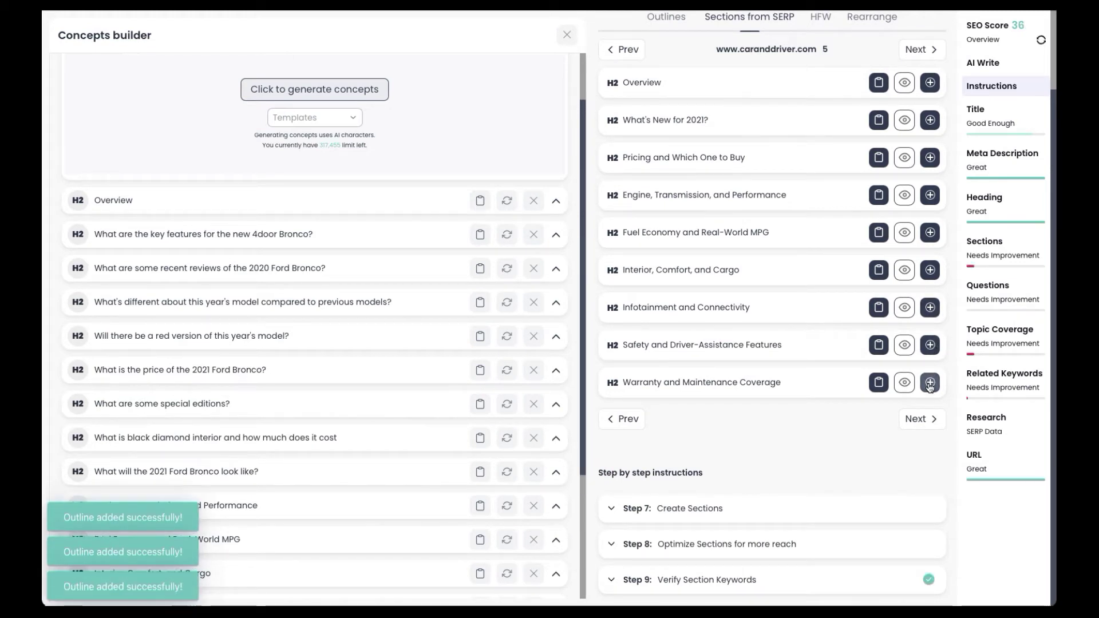
scroll(359, 407, "down", 5)
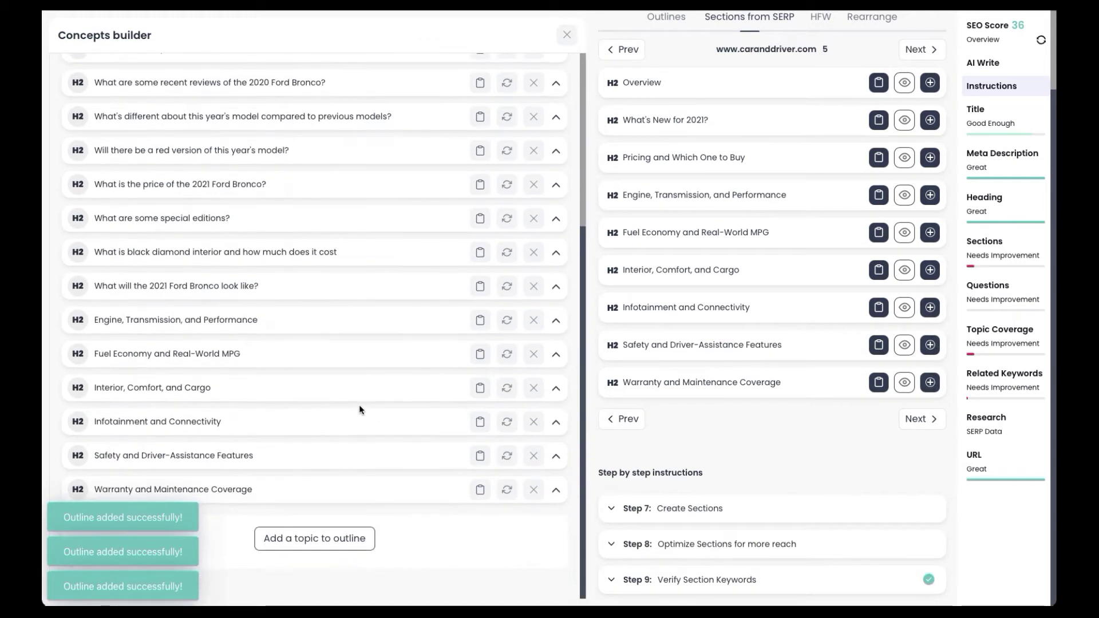
scroll(359, 406, "up", 4)
scroll(359, 404, "up", 2)
scroll(832, 143, "up", 3)
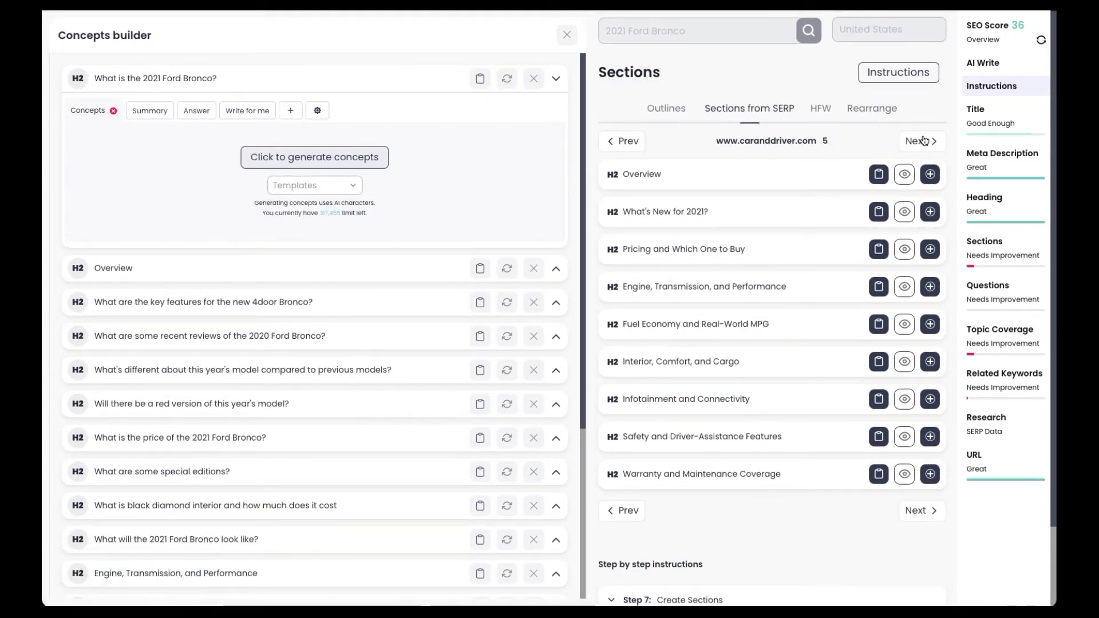
Switch to motortrend.com's headings and add its Technology heading to the outline
left_click(924, 141)
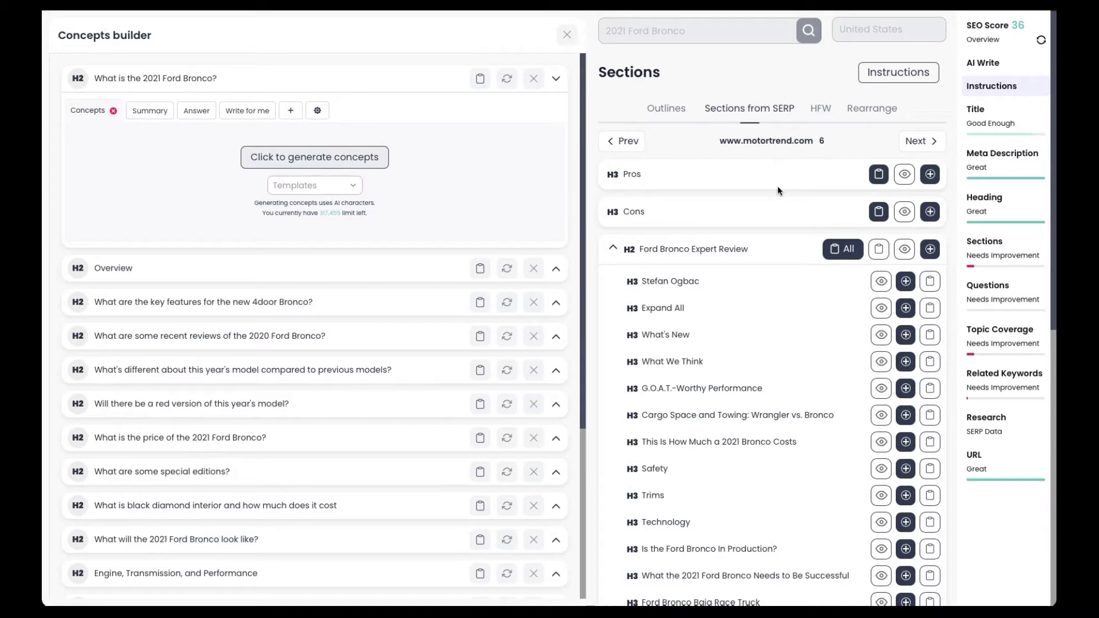
scroll(781, 311, "down", 2)
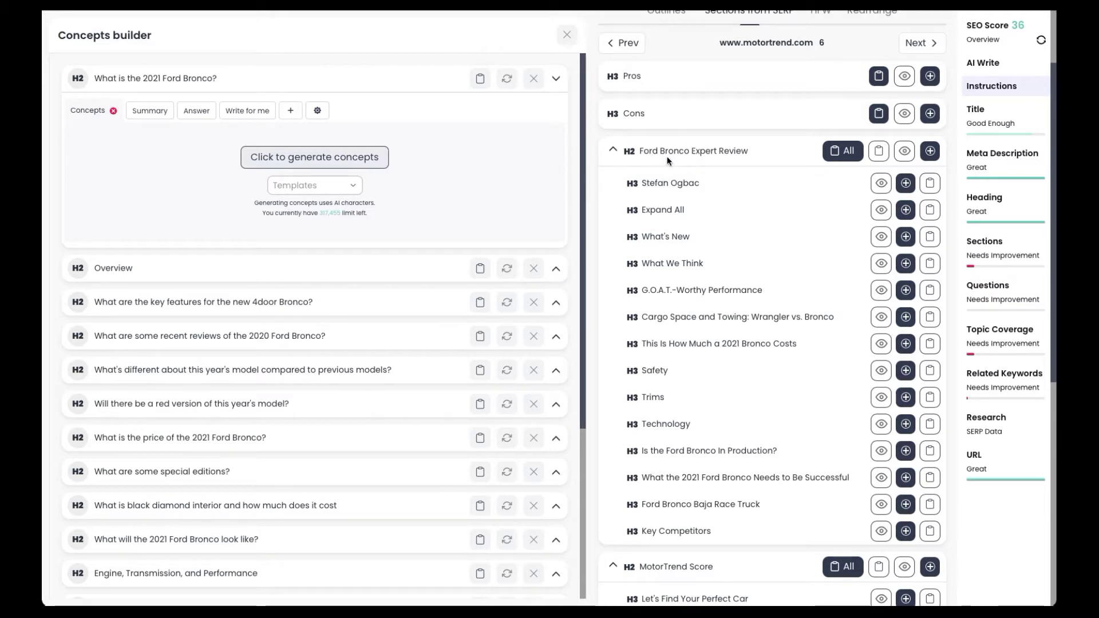
scroll(682, 285, "down", 2)
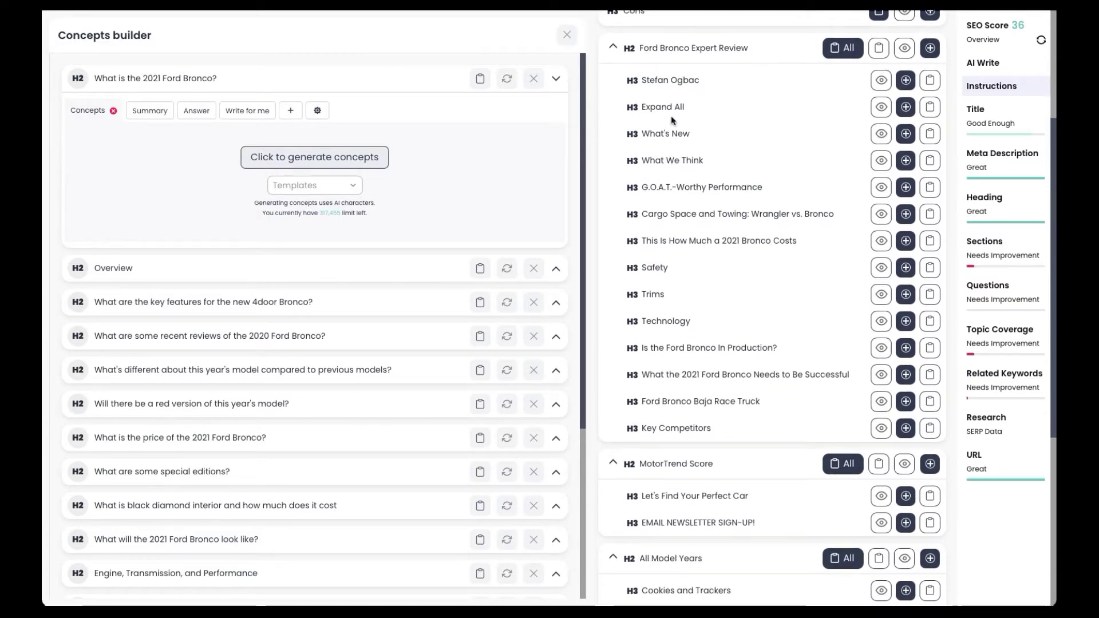
scroll(513, 359, "down", 5)
scroll(712, 332, "up", 1)
scroll(712, 331, "down", 1)
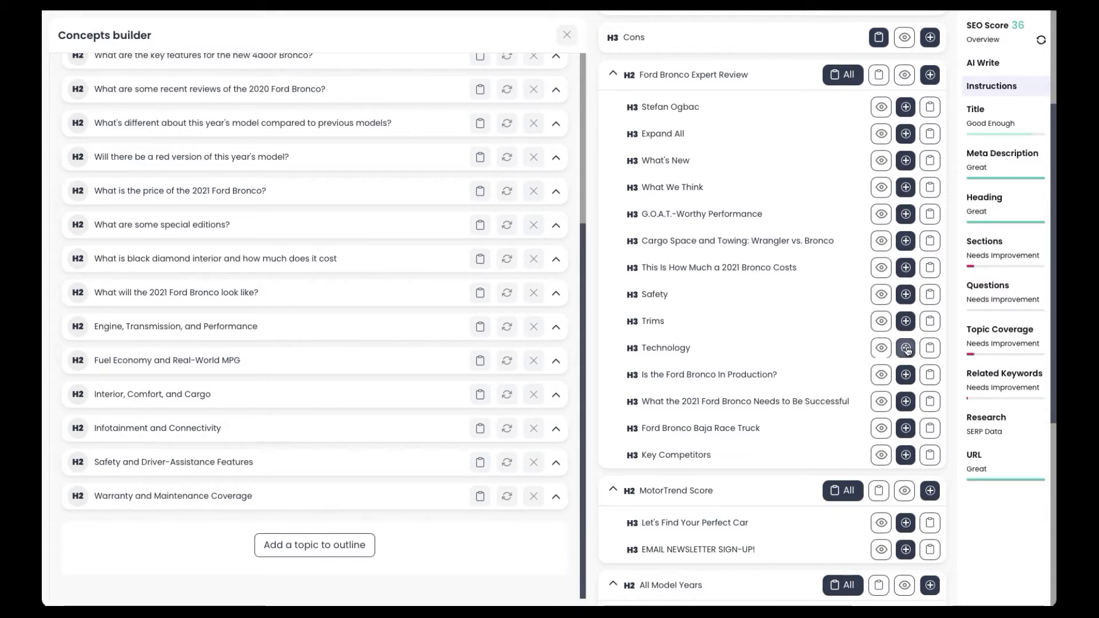
left_click(906, 348)
Add motortrend.com's Ford Bronco Expert Review heading to the outline
scroll(350, 467, "down", 1)
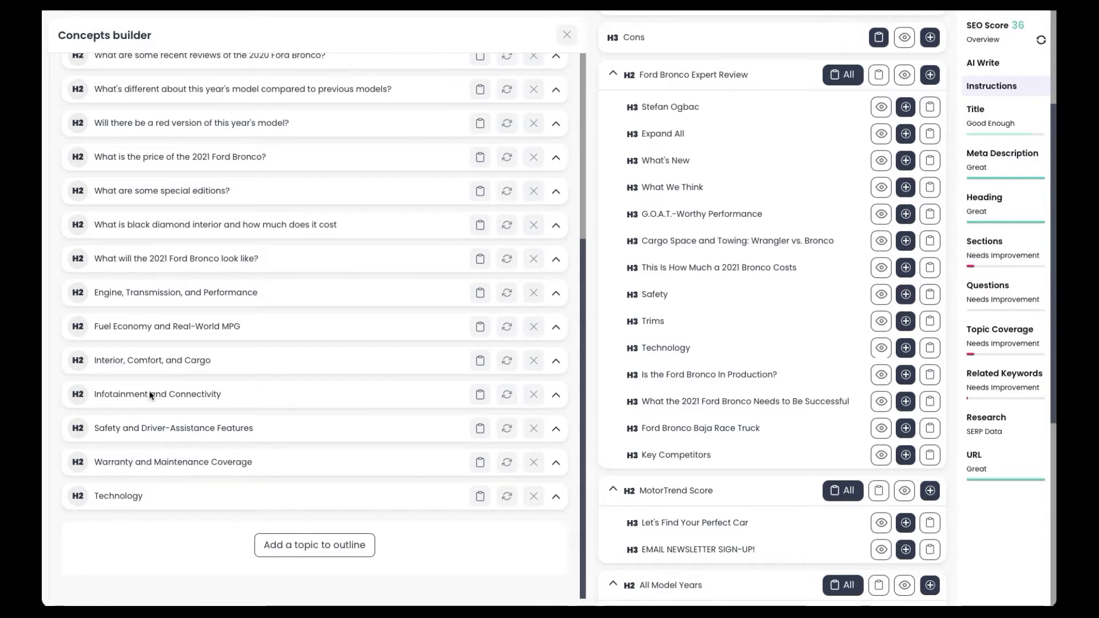
scroll(752, 415, "up", 2)
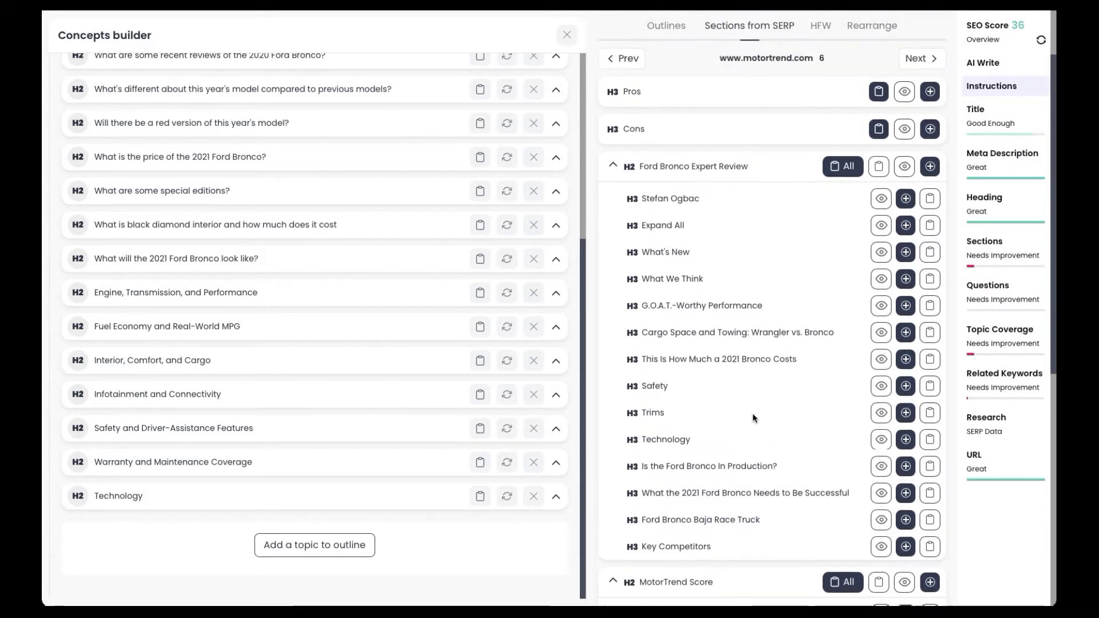
scroll(752, 415, "down", 1)
scroll(752, 418, "down", 1)
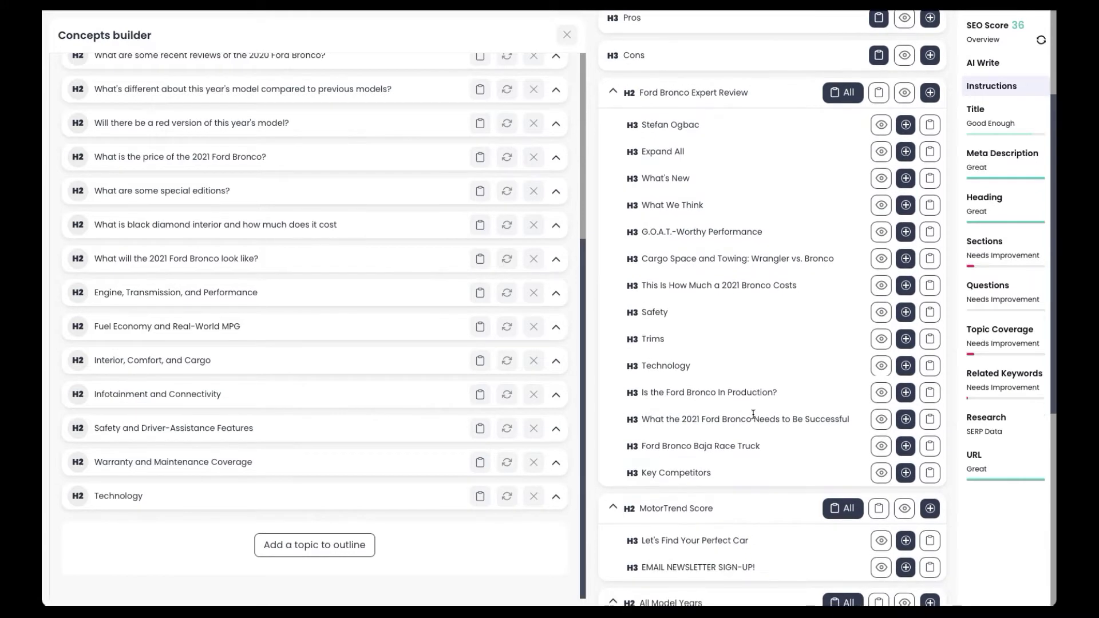
scroll(752, 413, "up", 1)
scroll(752, 414, "down", 1)
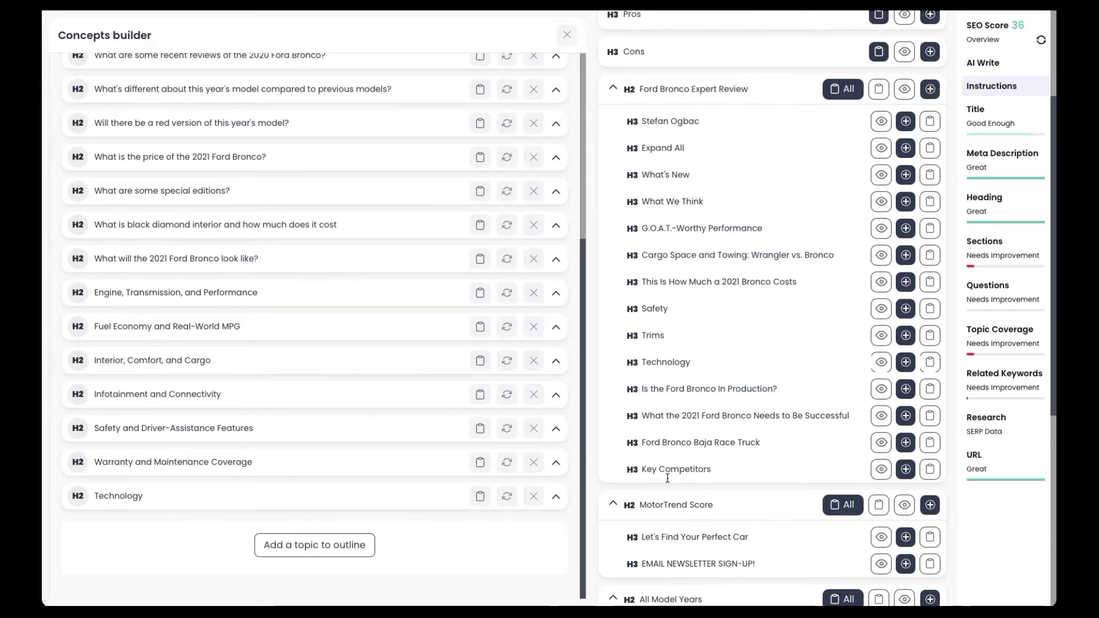
left_click(929, 90)
Add the What's New heading and place it above Ford Bronco Expert Review
scroll(366, 386, "down", 1)
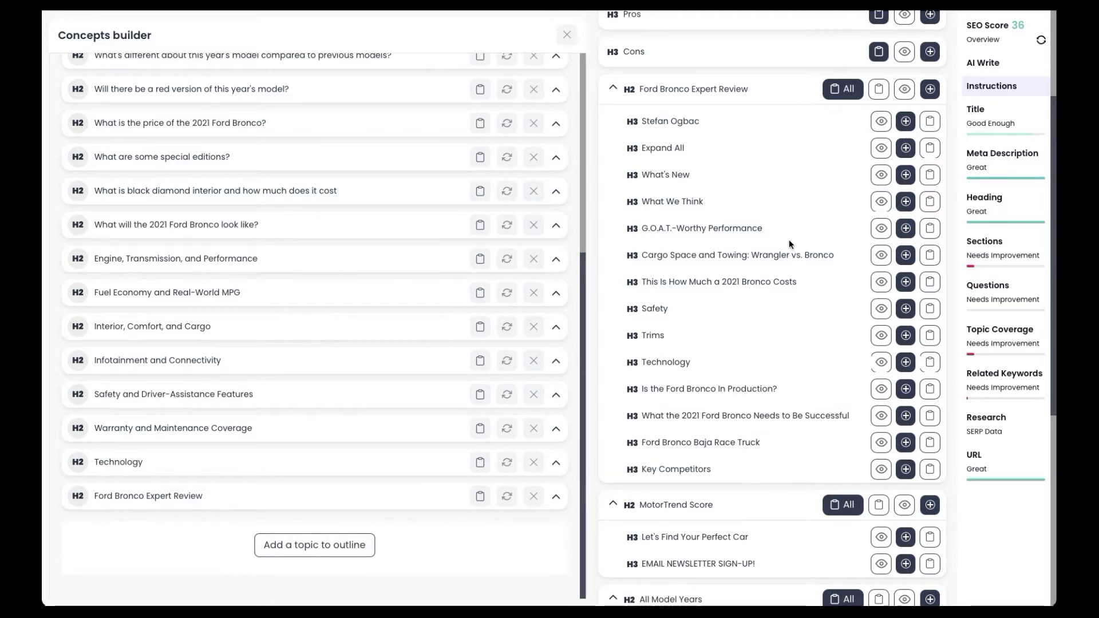
left_click(906, 175)
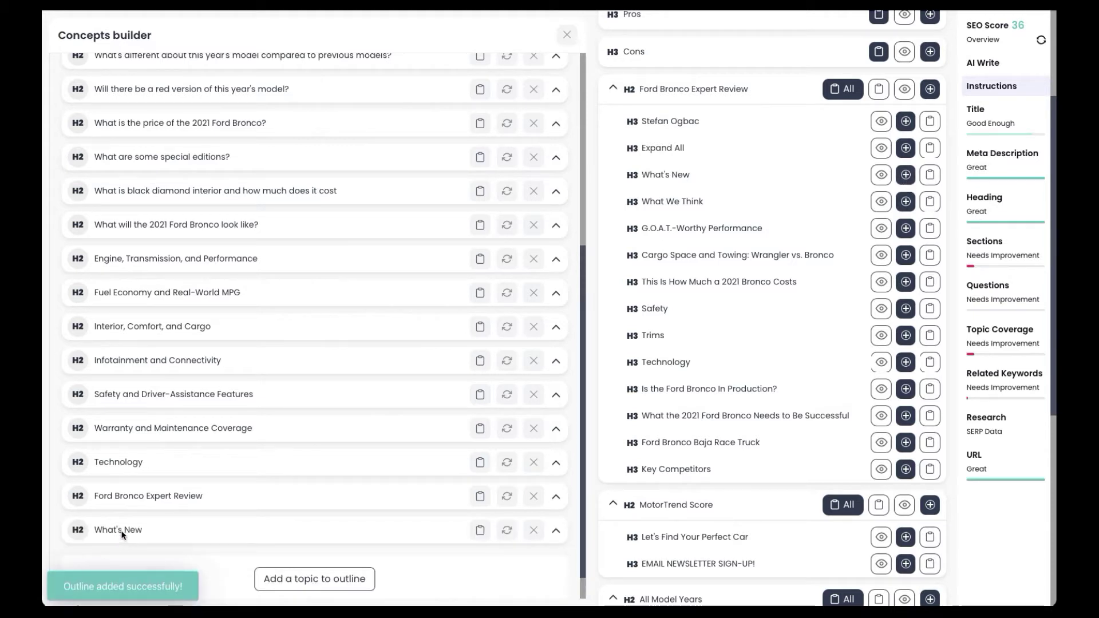
left_click_drag(122, 534, 134, 499)
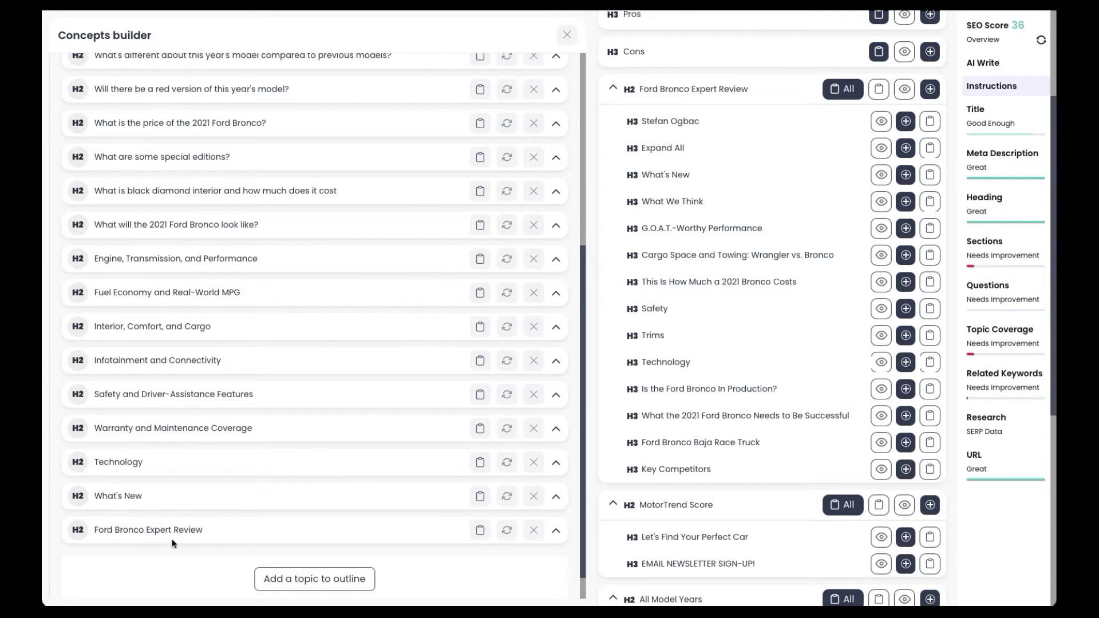
scroll(195, 416, "up", 1)
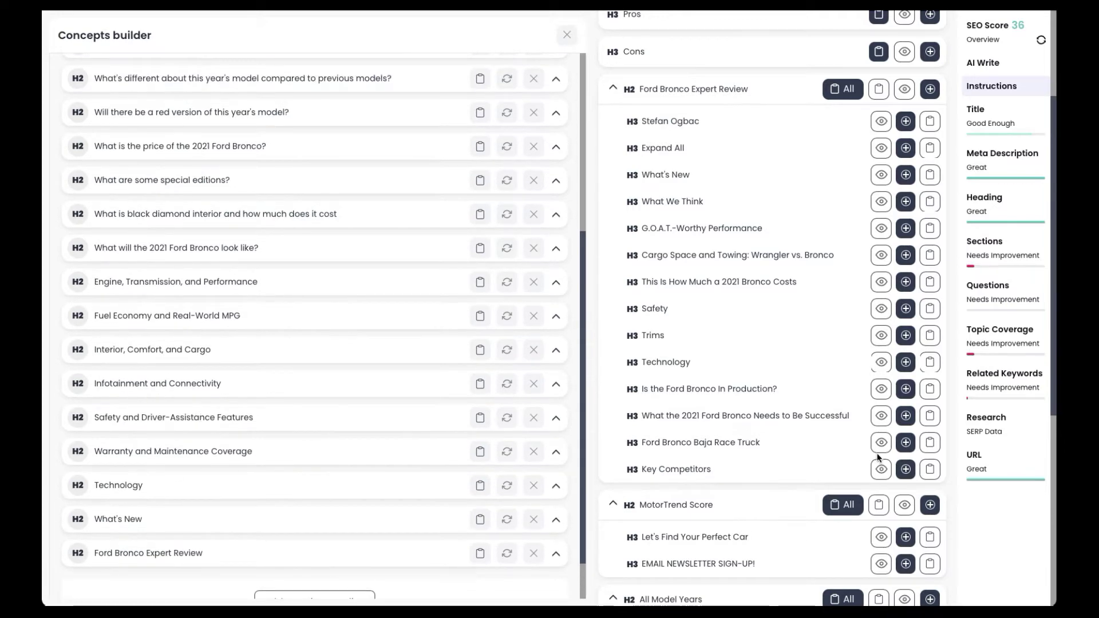
scroll(877, 458, "down", 4)
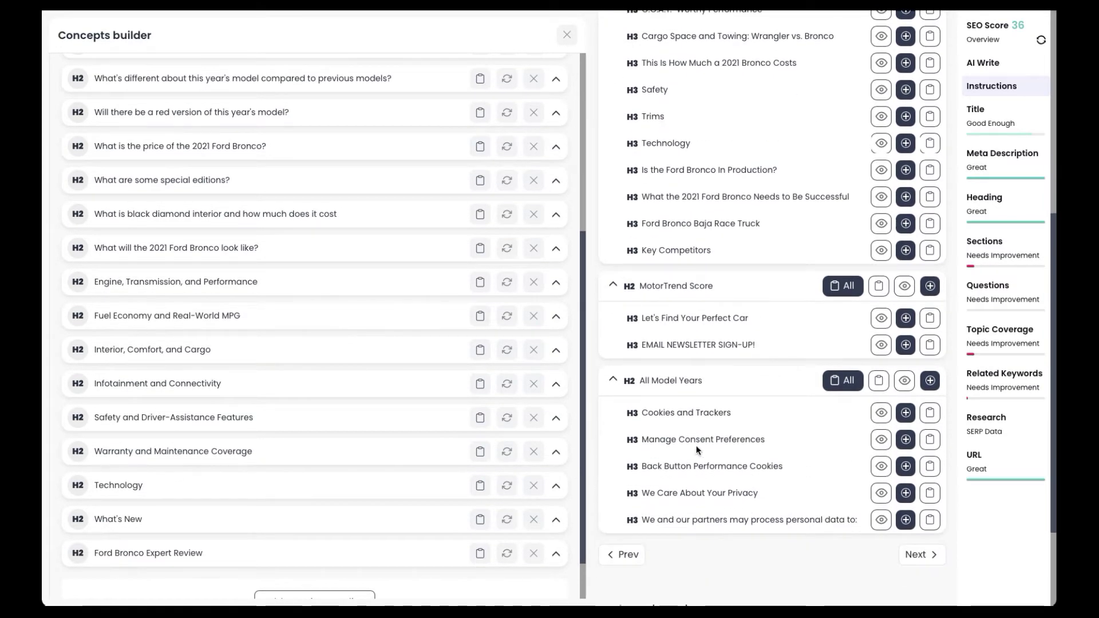
scroll(410, 376, "up", 5)
scroll(781, 285, "up", 7)
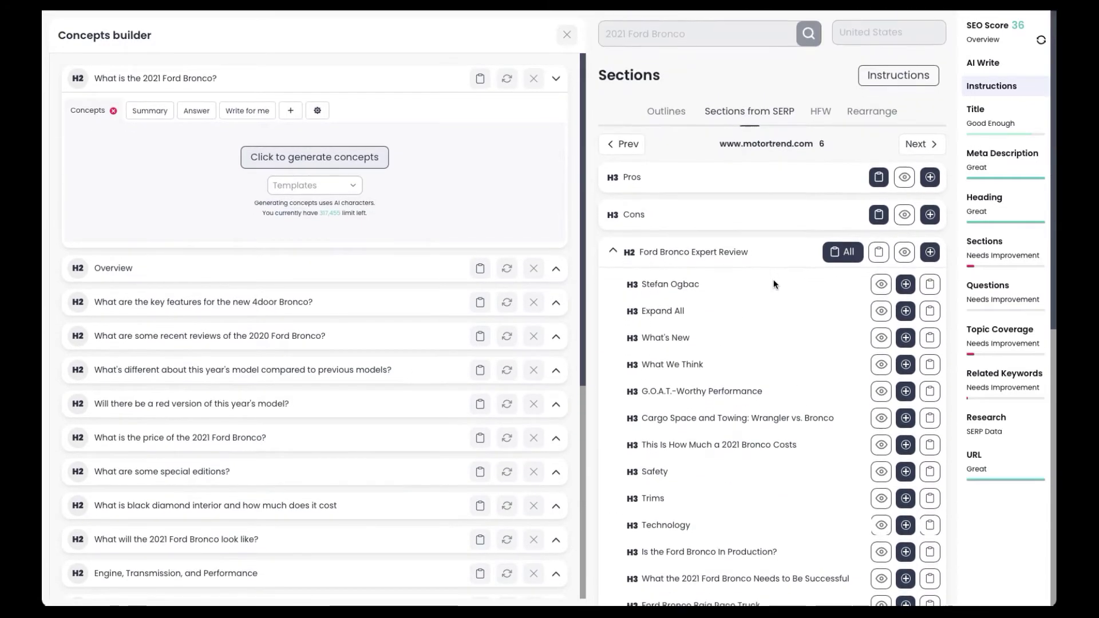
Advance past cnet.com to forbes.com's headings and scroll through them
left_click(930, 143)
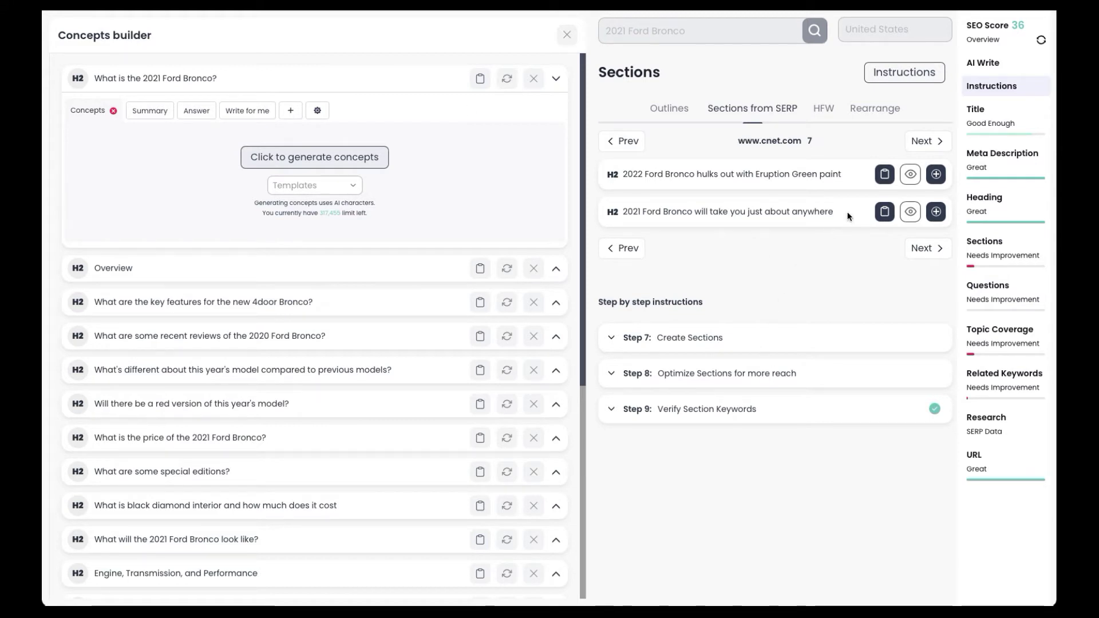
left_click(923, 141)
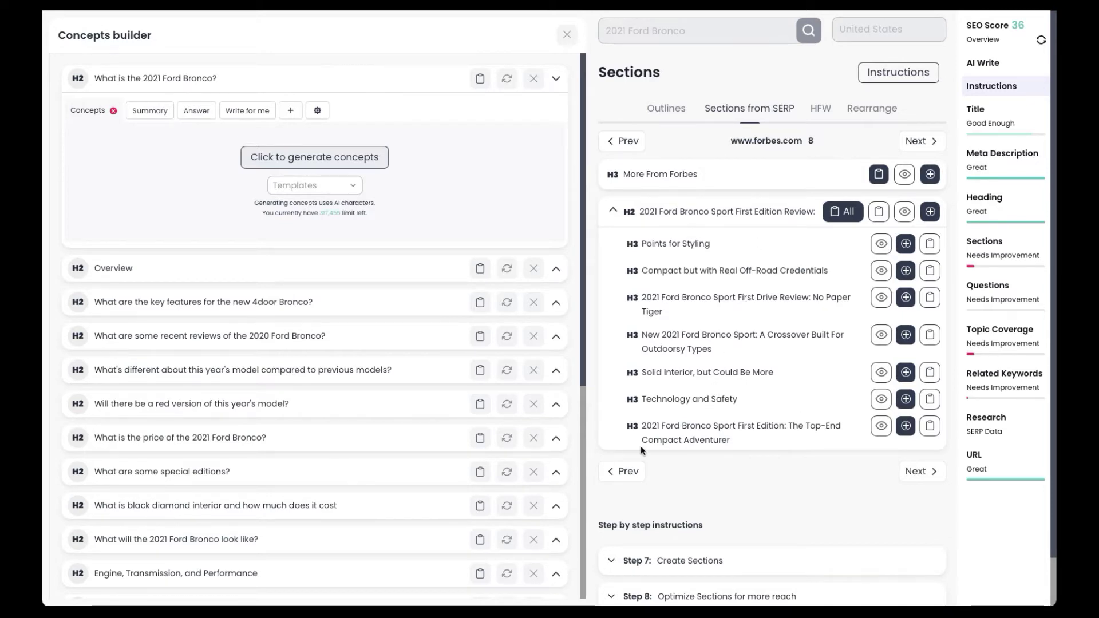
scroll(389, 400, "down", 6)
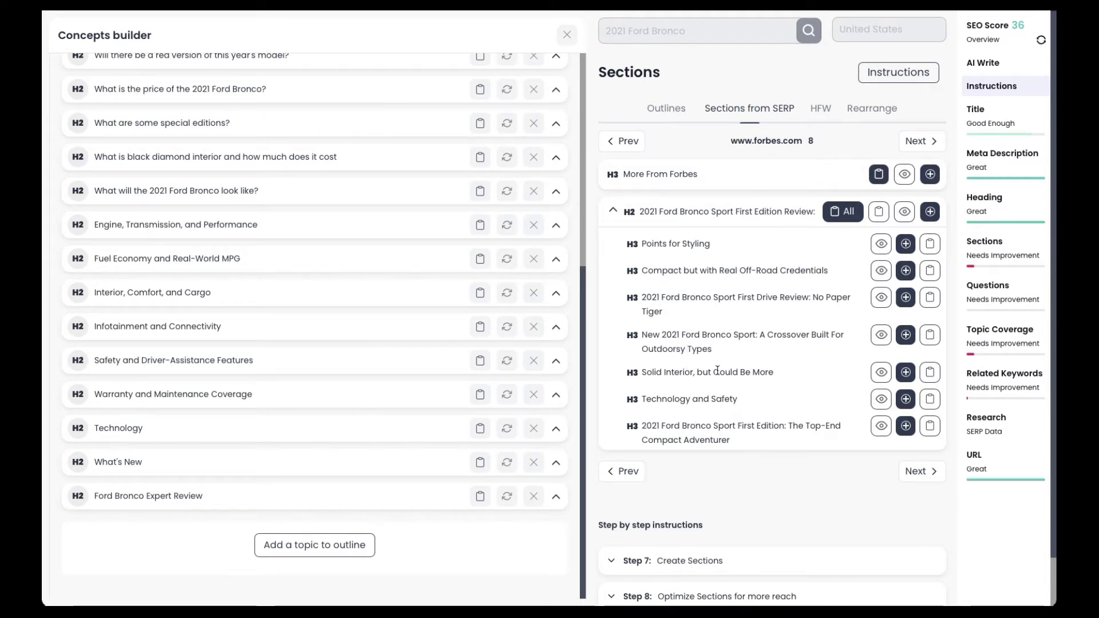
scroll(357, 350, "up", 6)
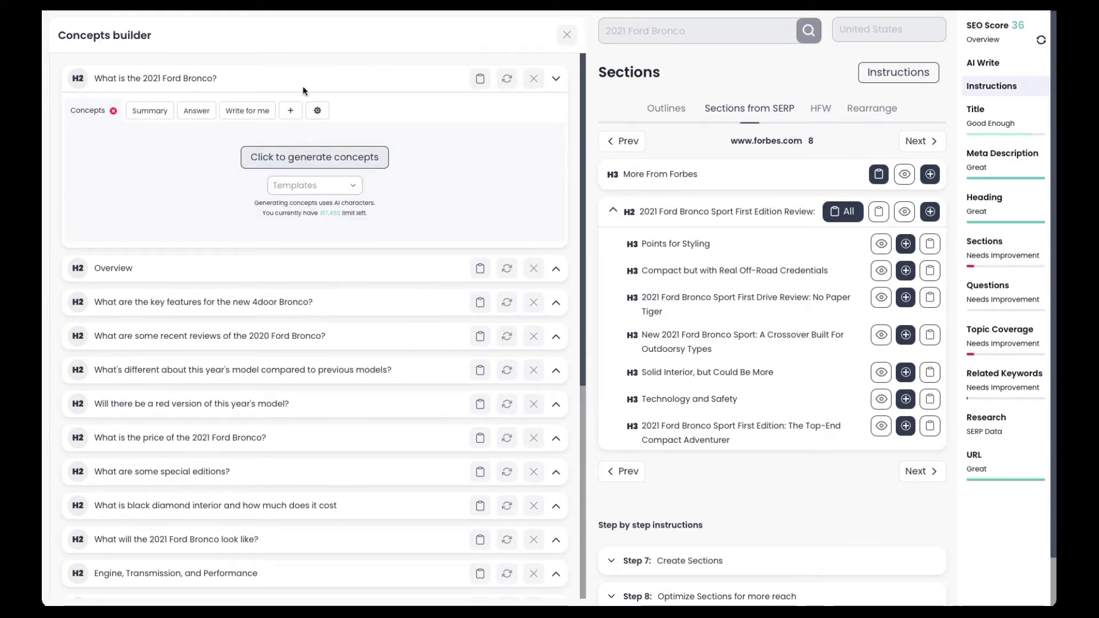
Close the Concepts builder and show the Outlines list beside the editor
left_click(568, 36)
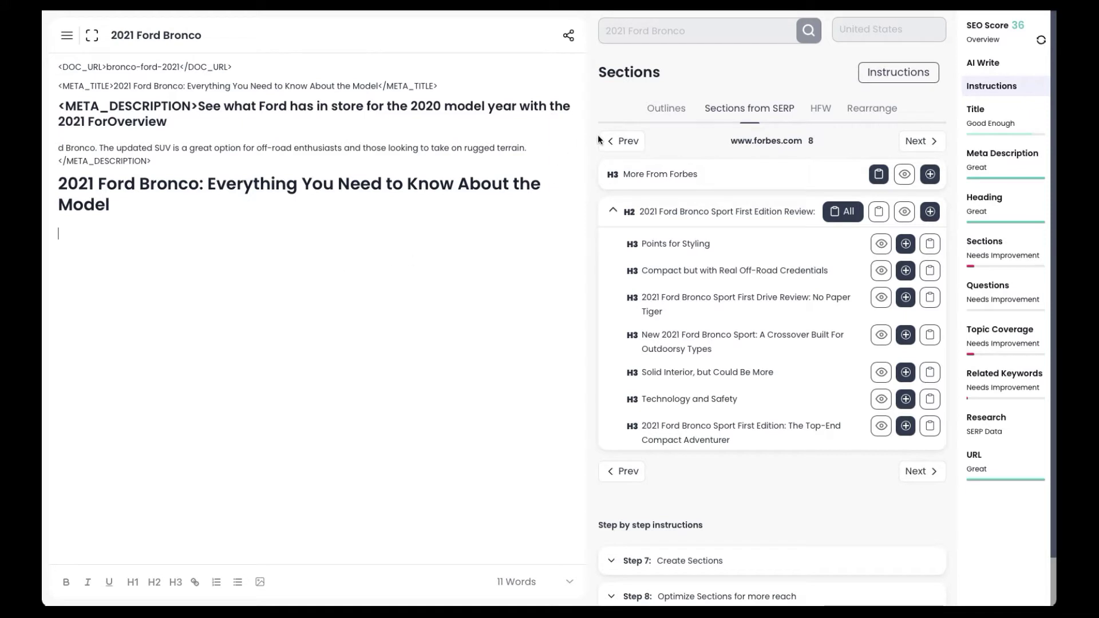
mouse_move(679, 113)
left_click(671, 114)
scroll(752, 307, "down", 10)
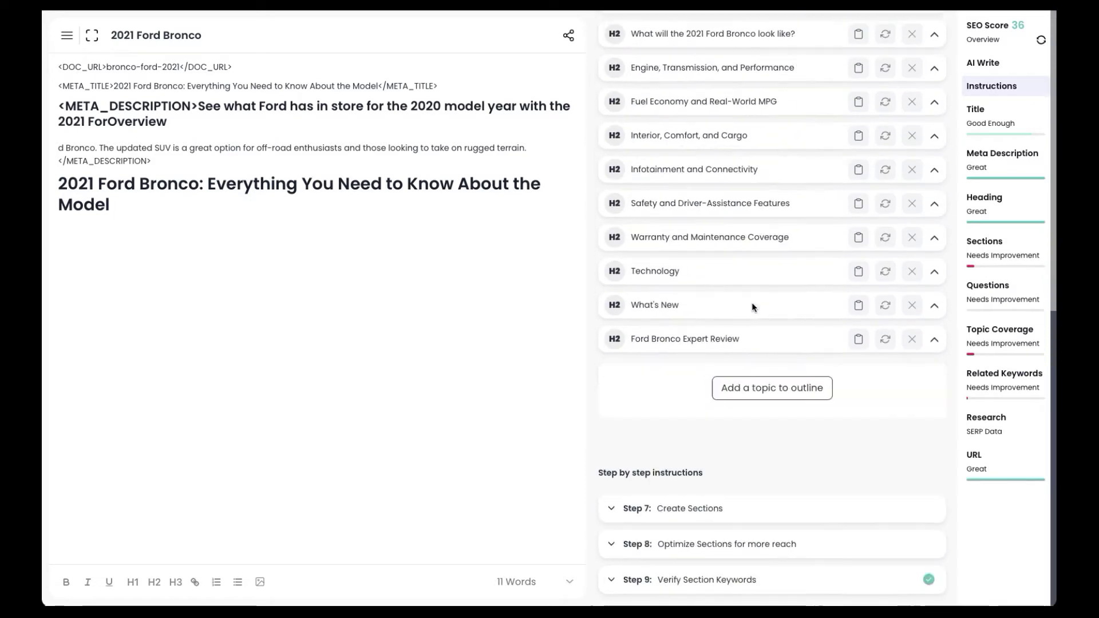
scroll(752, 308, "up", 10)
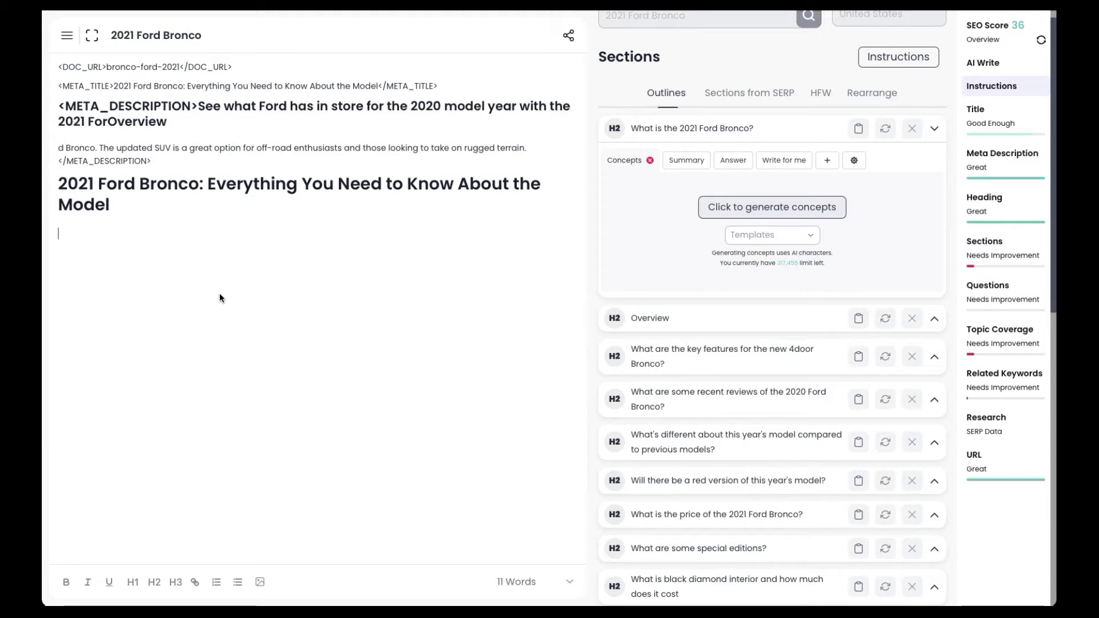
Add the placeholder line 'write an intro here' beneath the title
type("write an in")
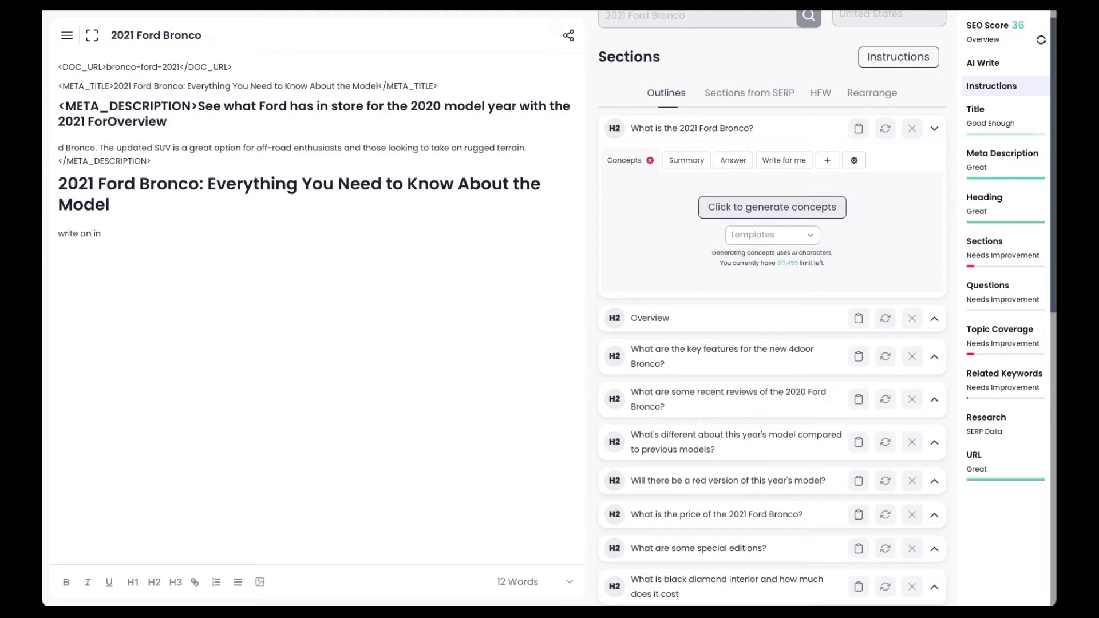
type("tro her")
key("Return")
type("e")
scroll(656, 412, "down", 3)
scroll(648, 438, "up", 1)
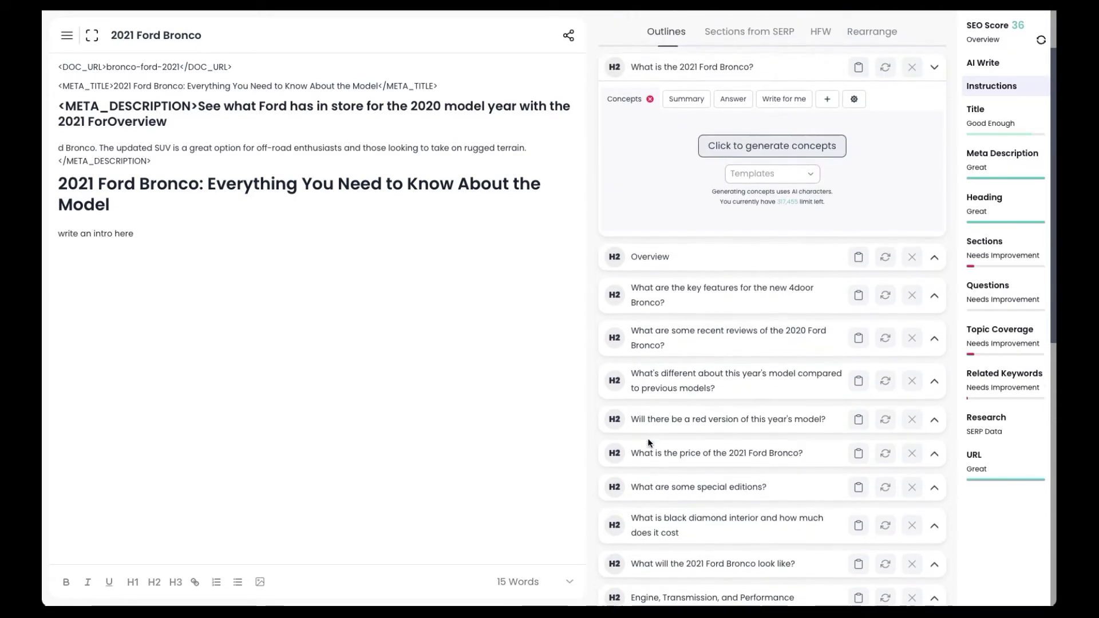
scroll(648, 442, "up", 2)
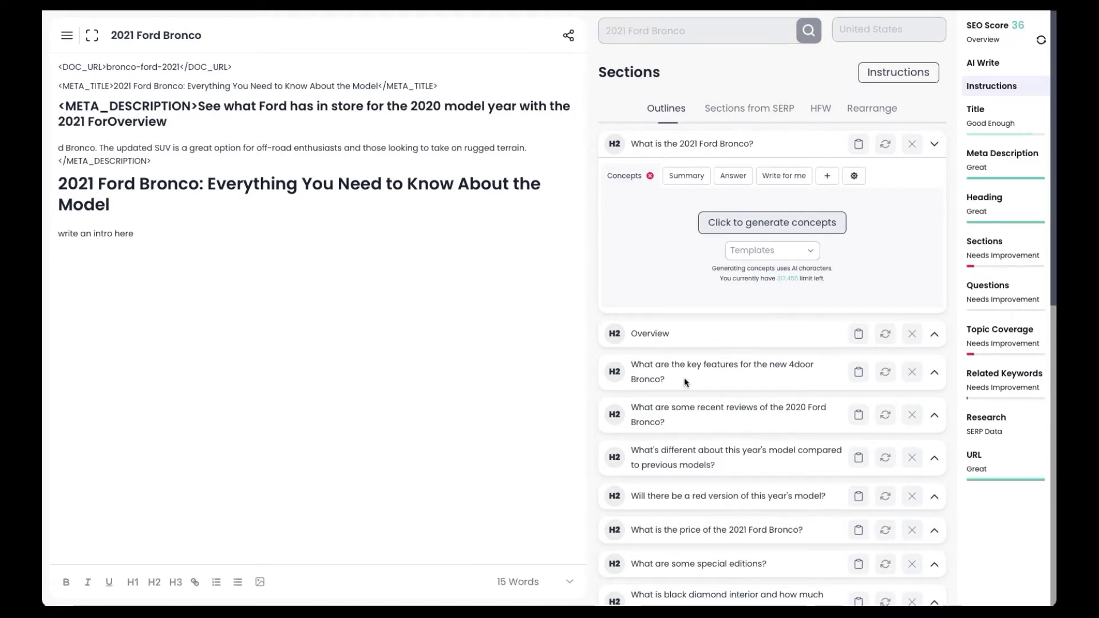
scroll(764, 375, "down", 1)
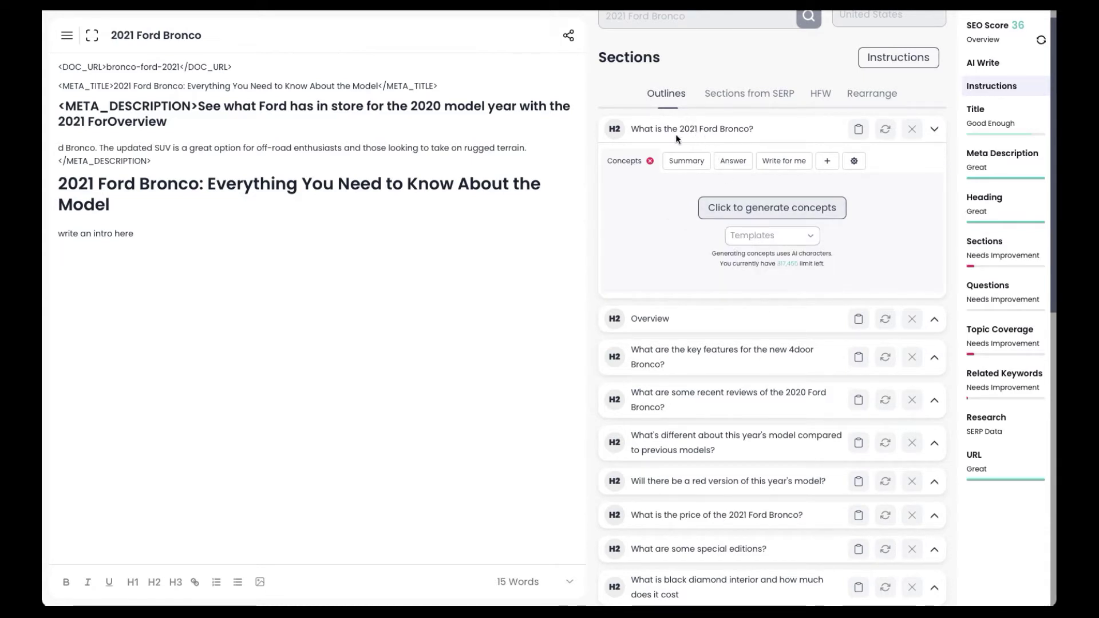
Insert the H2 'What is the 2021 Ford Bronco?' from the outline and generate its concept sentences
left_click(858, 129)
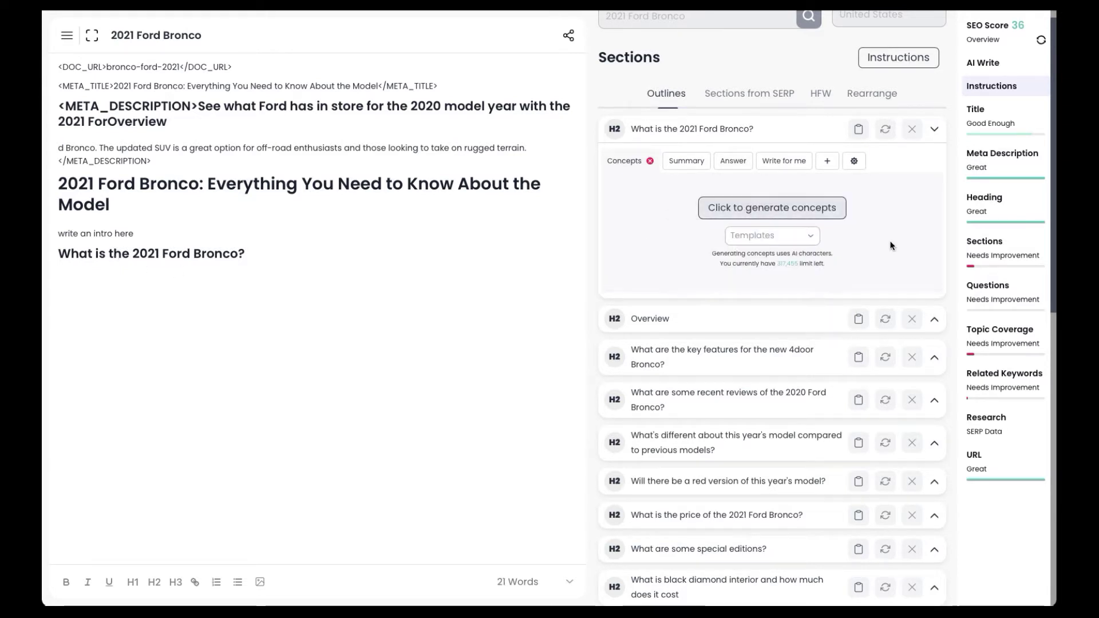
left_click(804, 207)
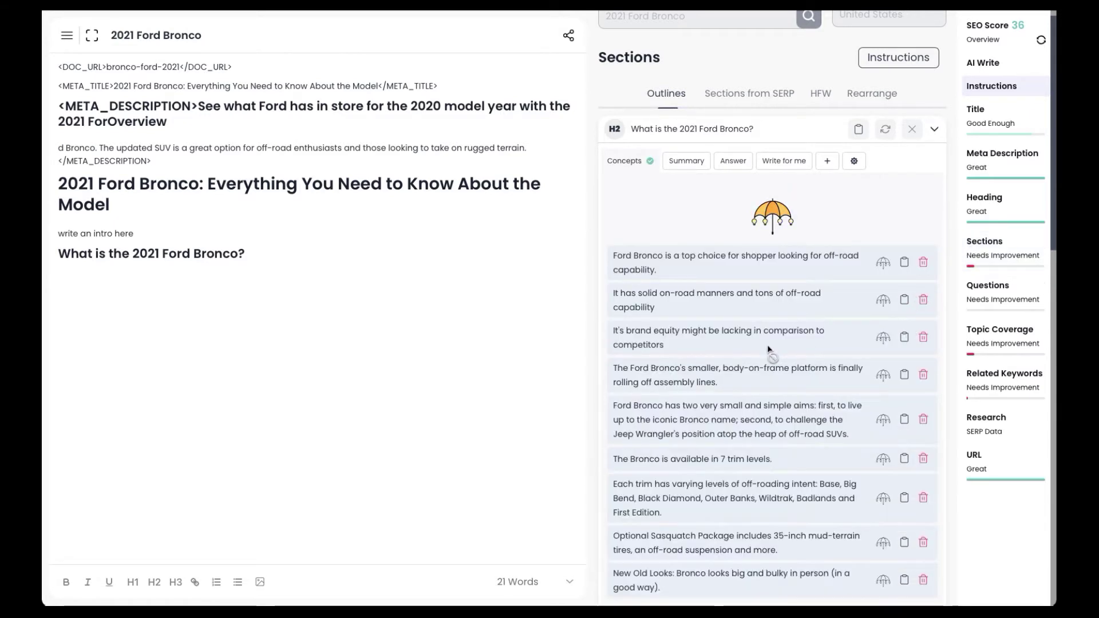
scroll(769, 350, "down", 2)
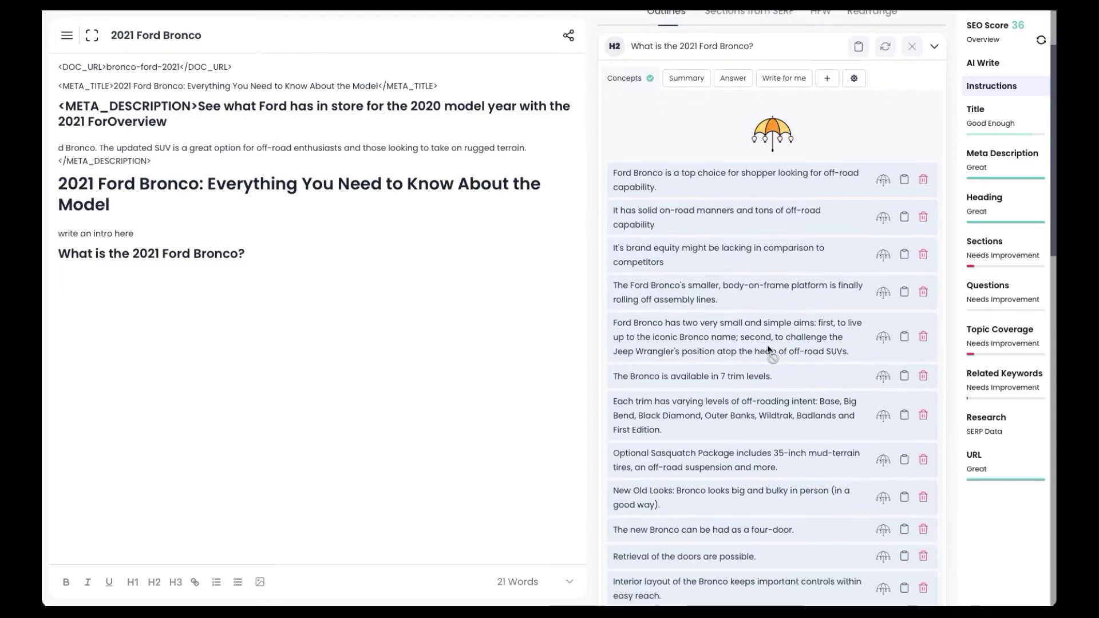
scroll(769, 349, "down", 2)
scroll(769, 349, "down", 4)
scroll(769, 350, "down", 4)
scroll(769, 350, "up", 9)
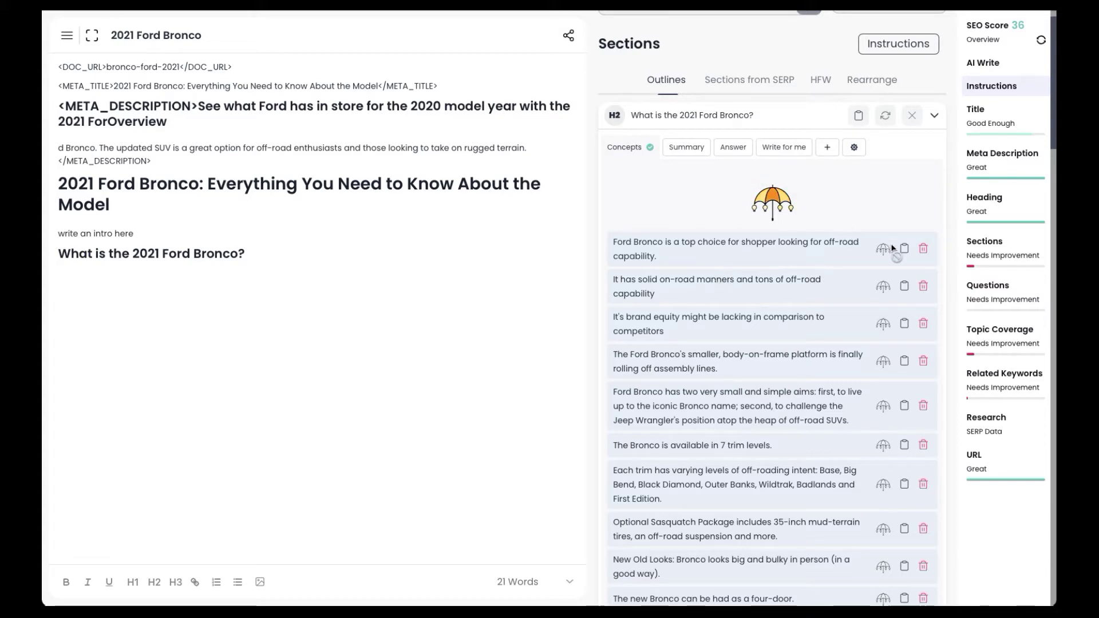
scroll(757, 212, "down", 20)
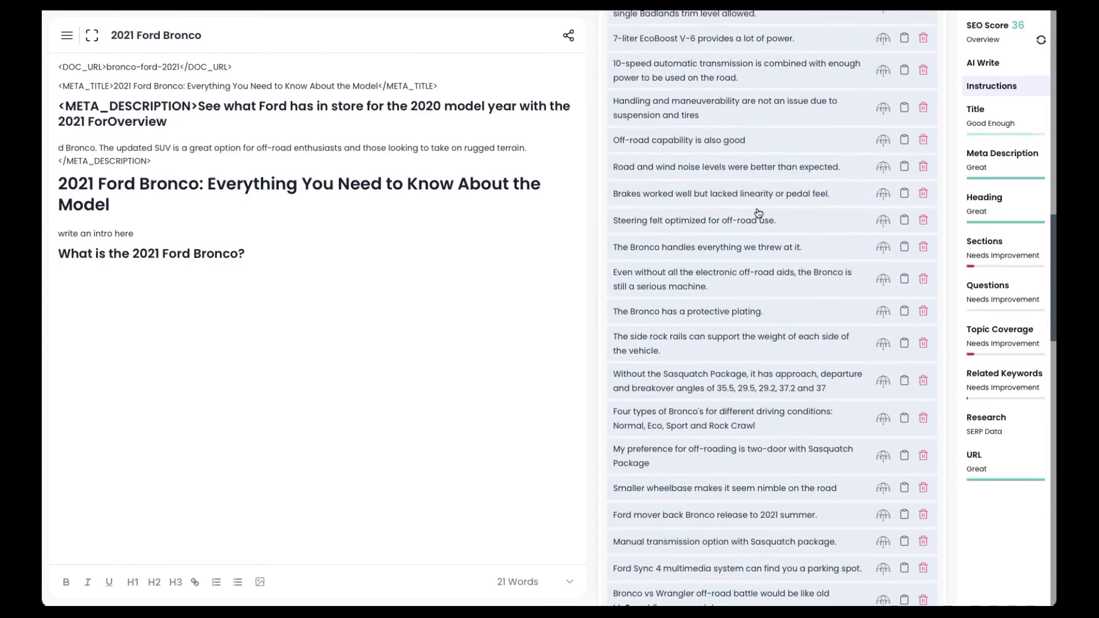
scroll(757, 211, "up", 20)
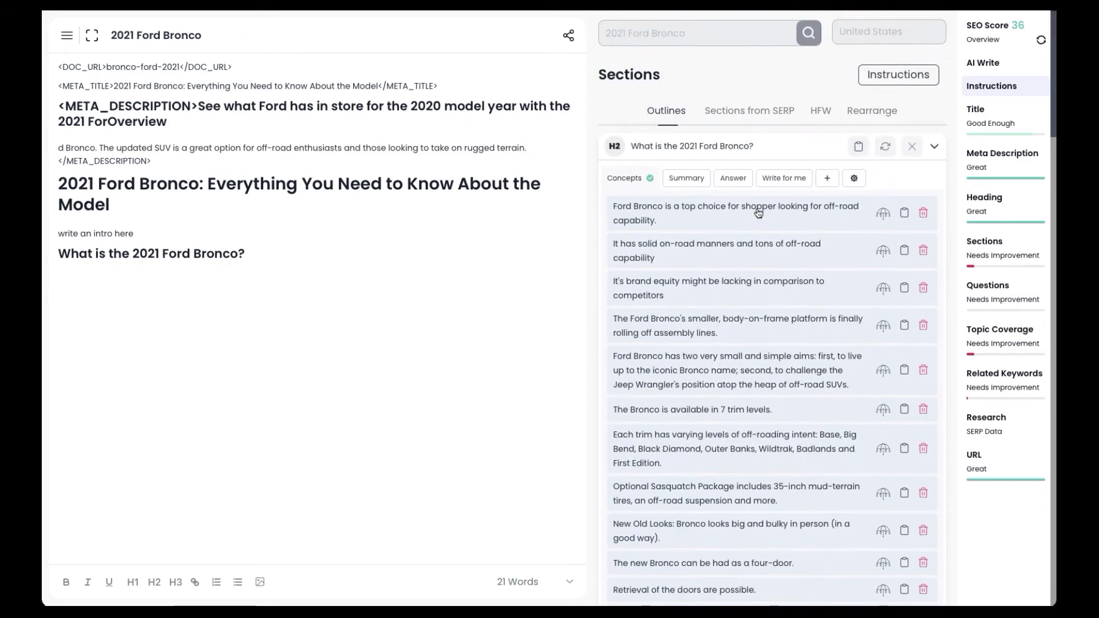
scroll(759, 213, "down", 20)
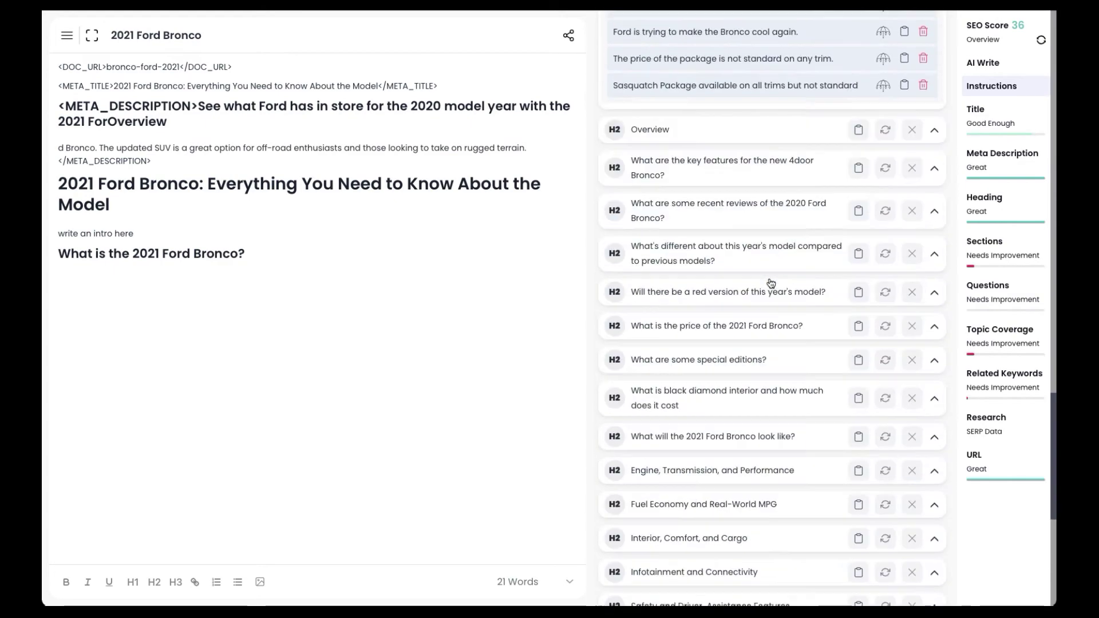
scroll(770, 282, "up", 20)
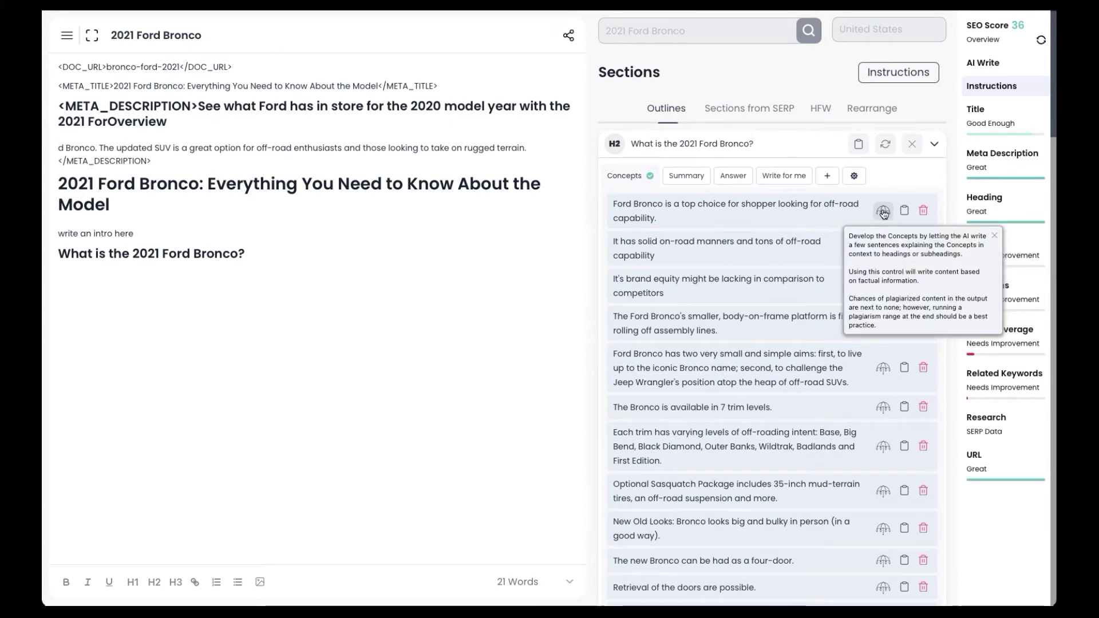
left_click(883, 212)
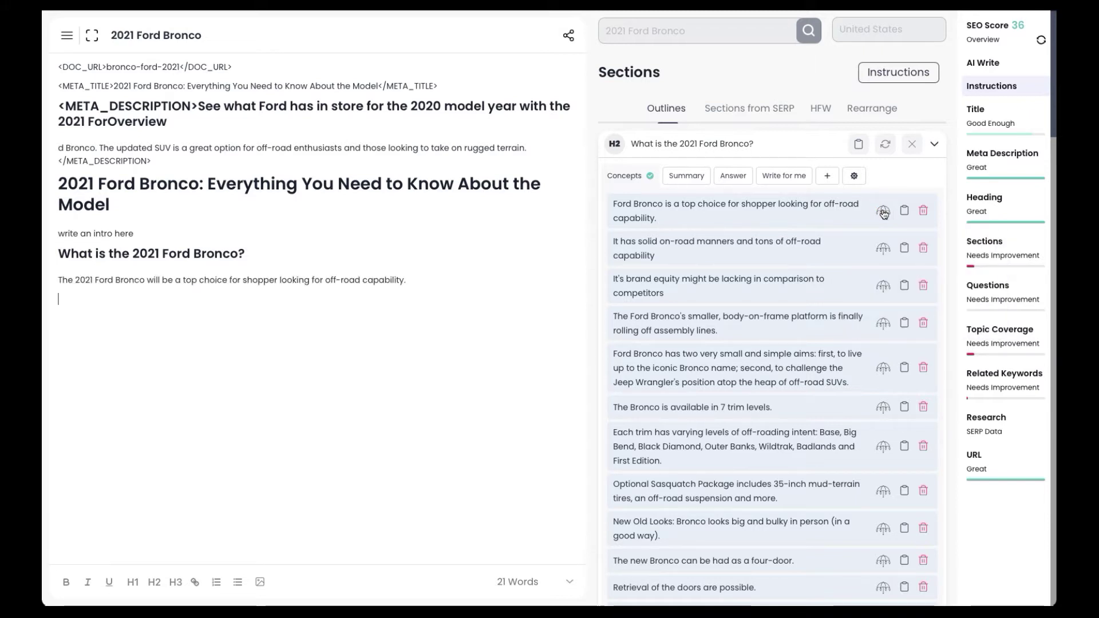
left_click(883, 248)
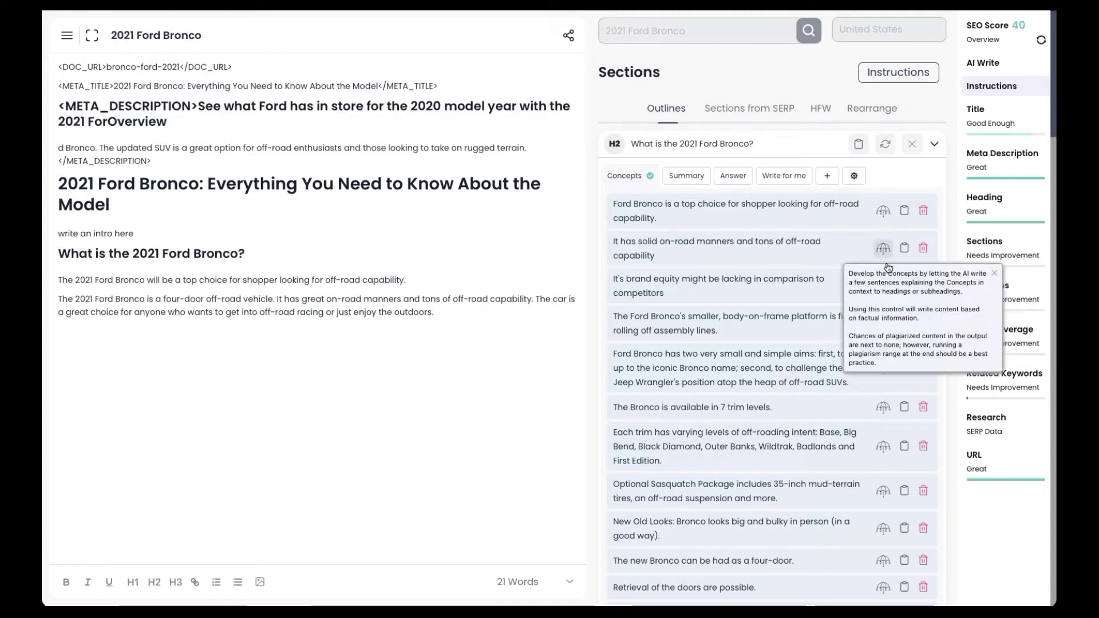
left_click(884, 285)
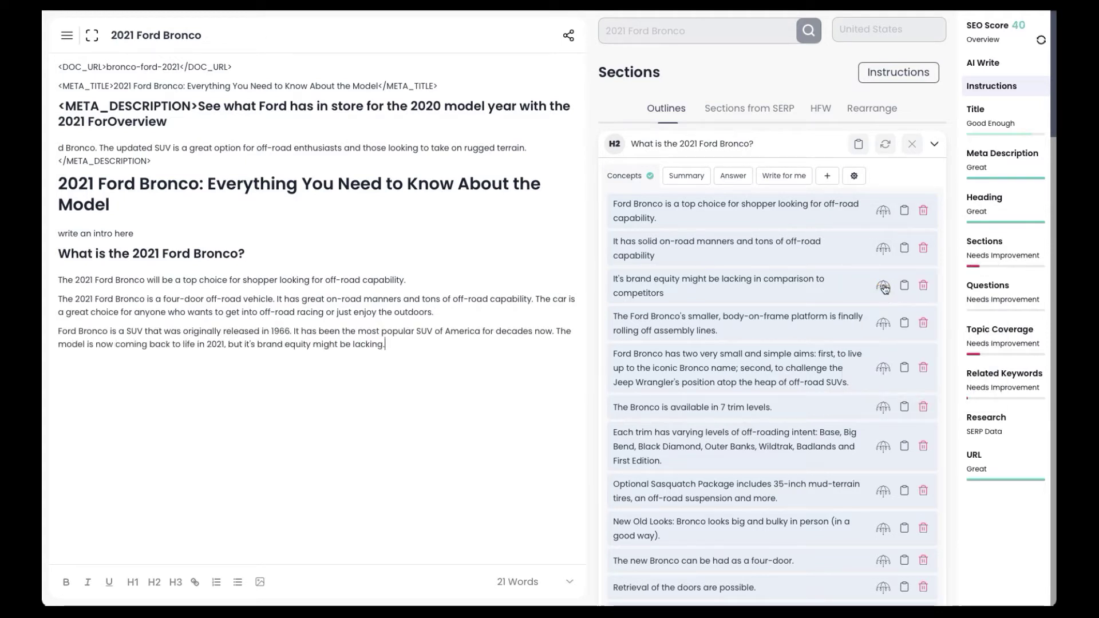
left_click(884, 323)
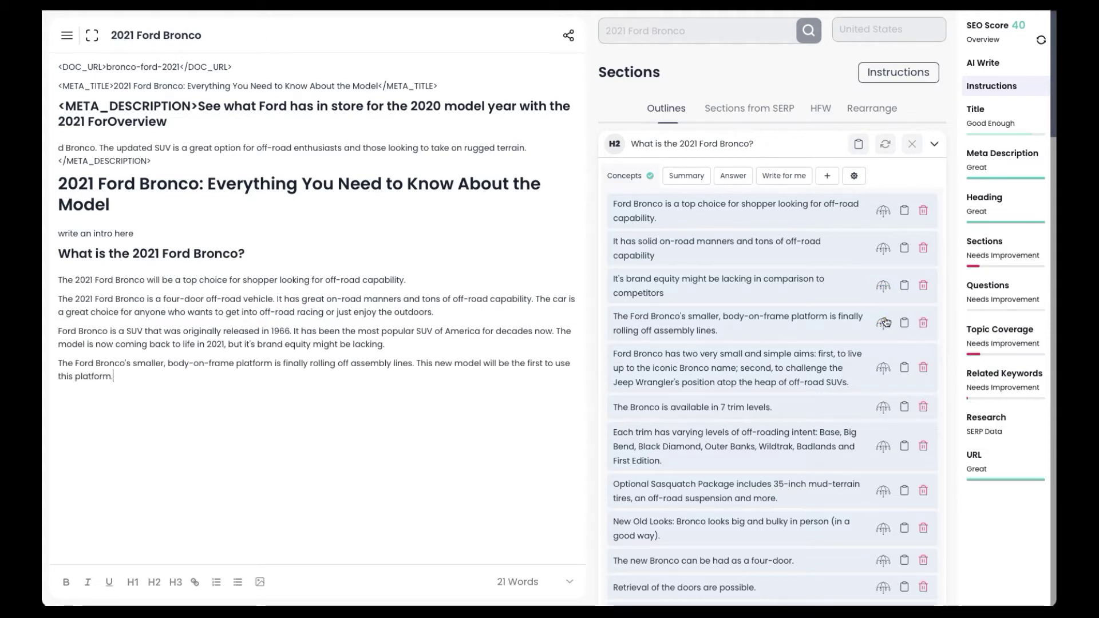
left_click(881, 371)
scroll(786, 340, "down", 1)
scroll(790, 356, "up", 1)
left_click_drag(114, 376, 58, 276)
left_click(185, 362)
left_click(158, 374)
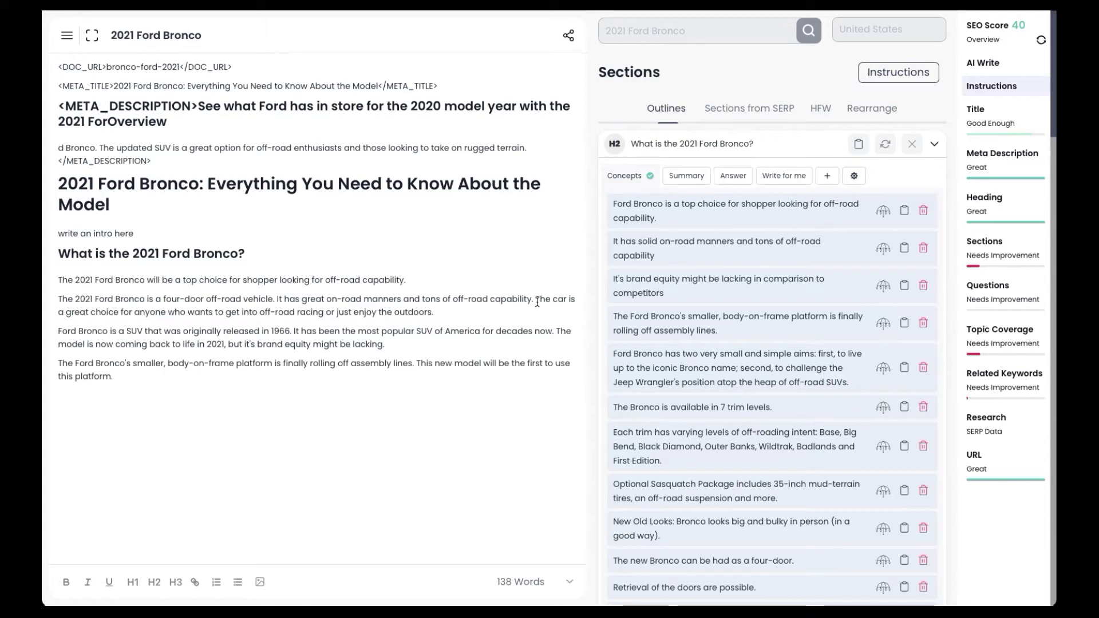
Have AI Write add a paragraph on the Bronco's rear-wheel drive and 2.0-liter turbocharged engine
left_click(989, 64)
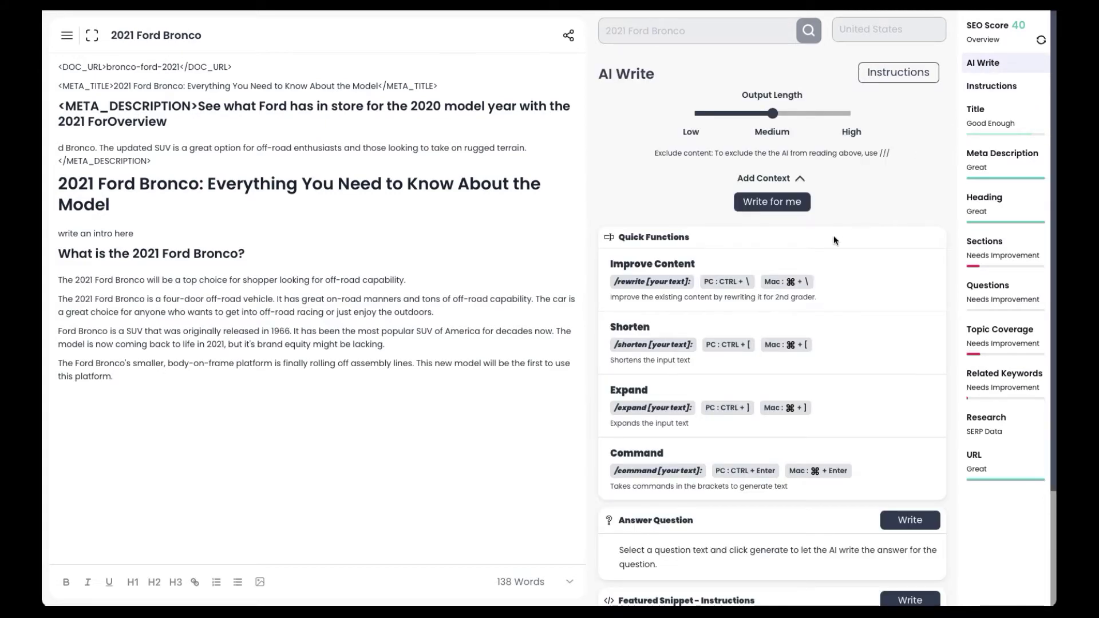
left_click(775, 204)
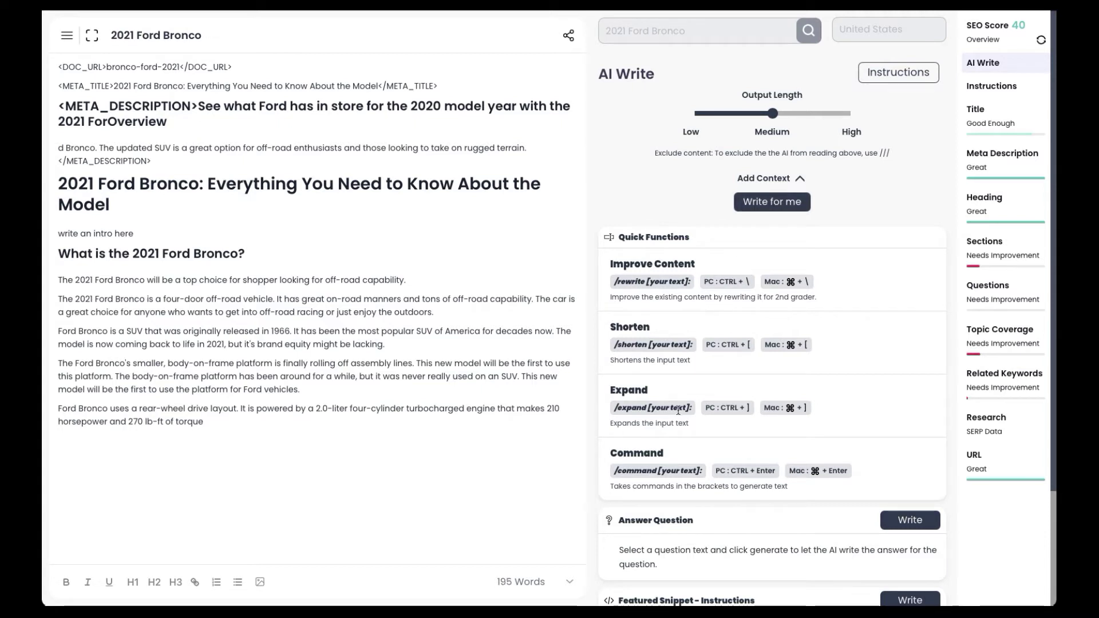
scroll(613, 324, "down", 1)
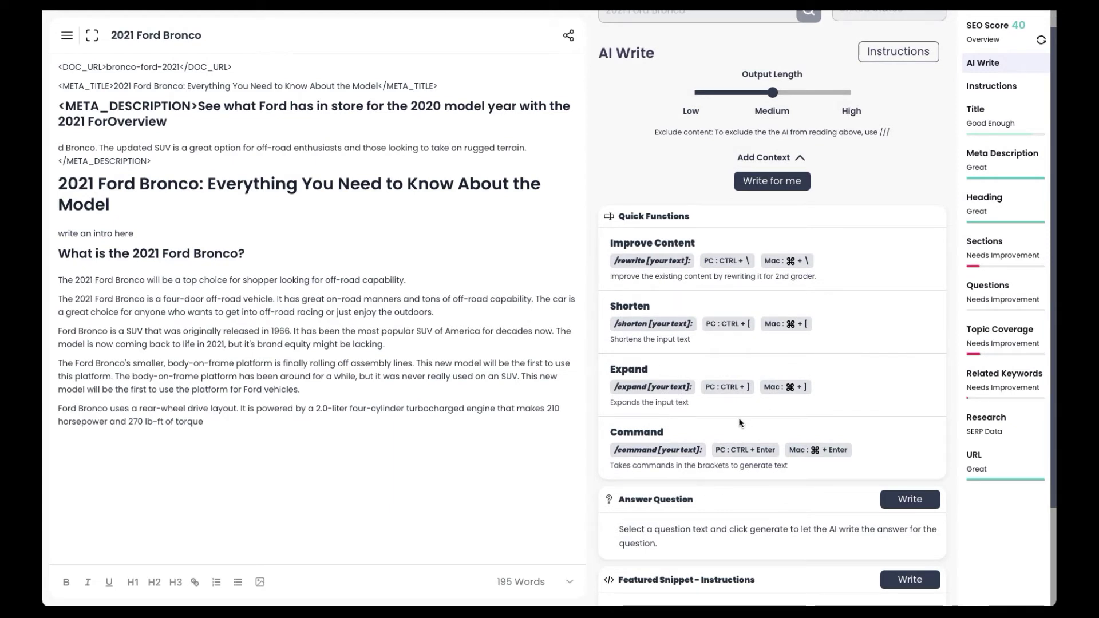
scroll(802, 257, "up", 1)
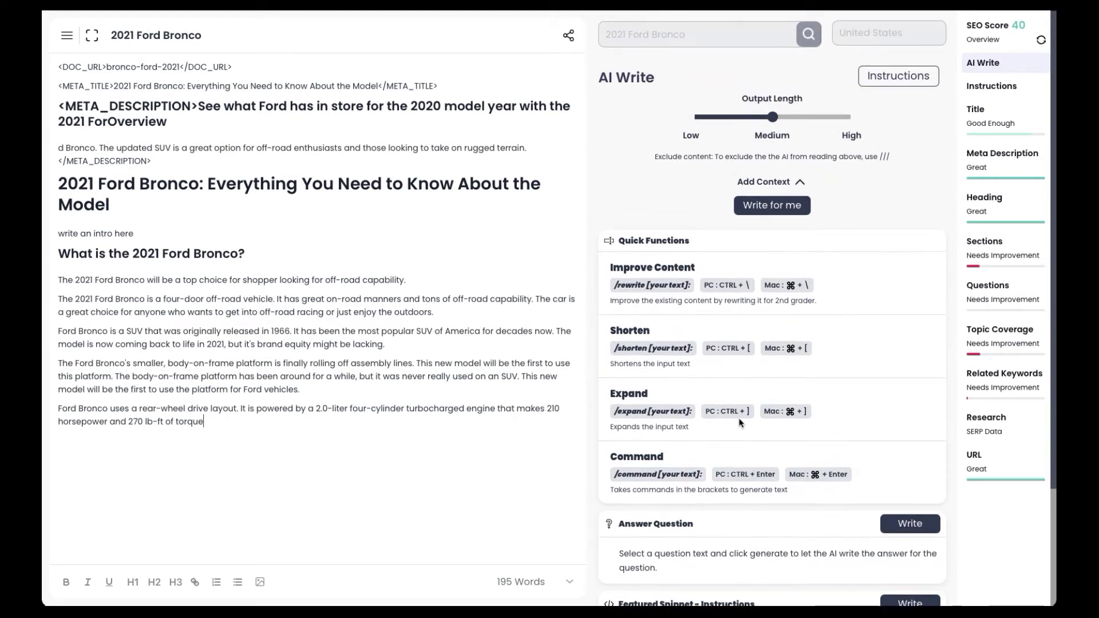
Review the SEO instructions, expanding the Create Sections and Optimize H1 Tag steps
left_click(989, 88)
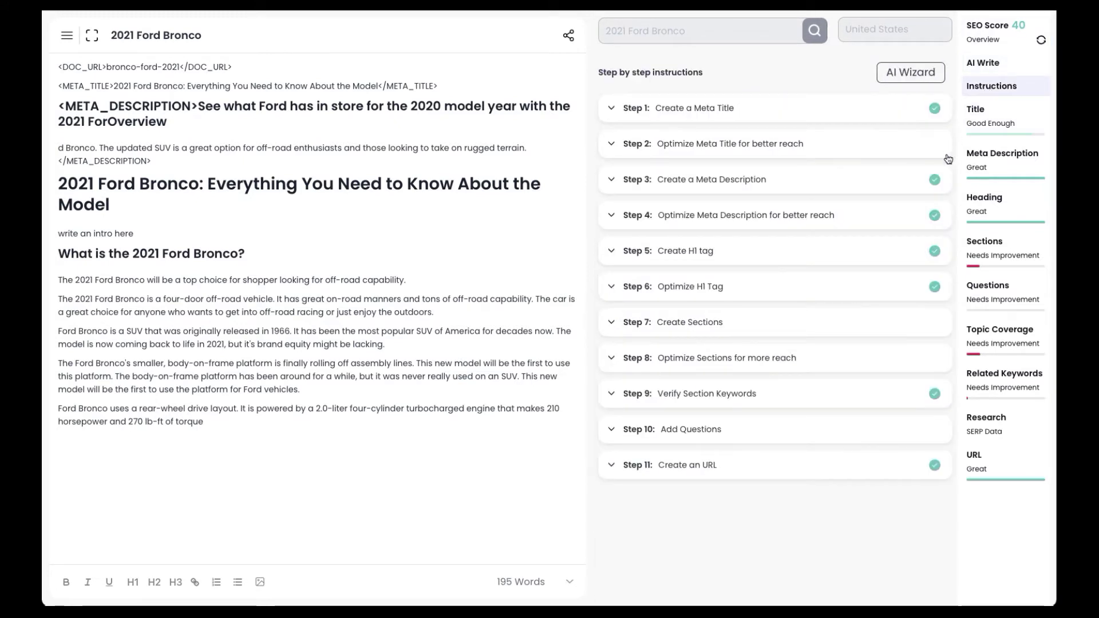
left_click(883, 315)
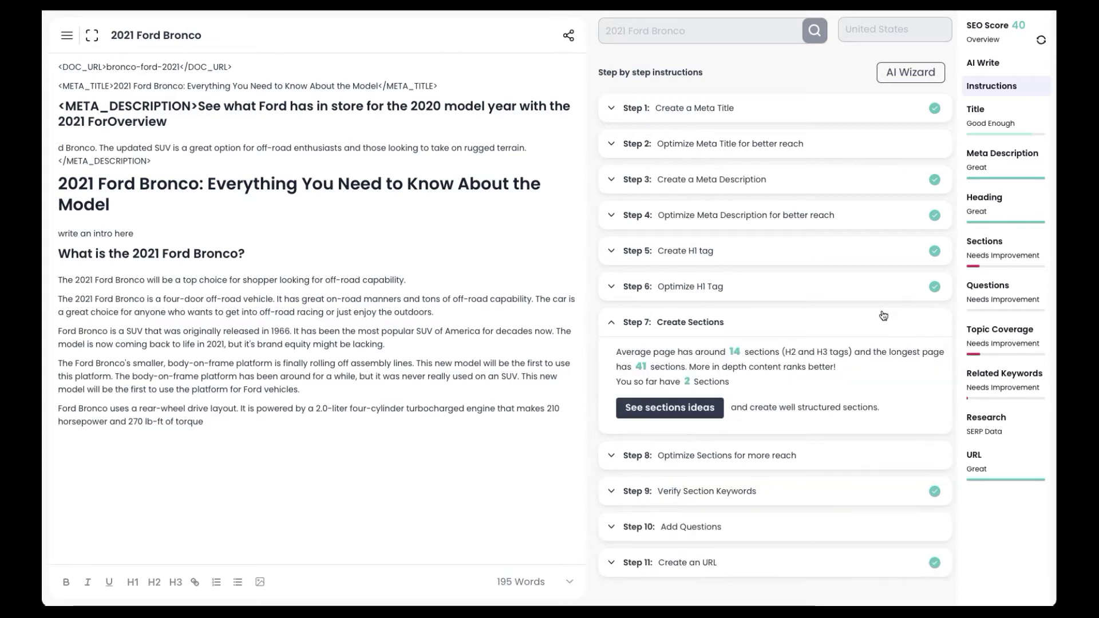
left_click(836, 294)
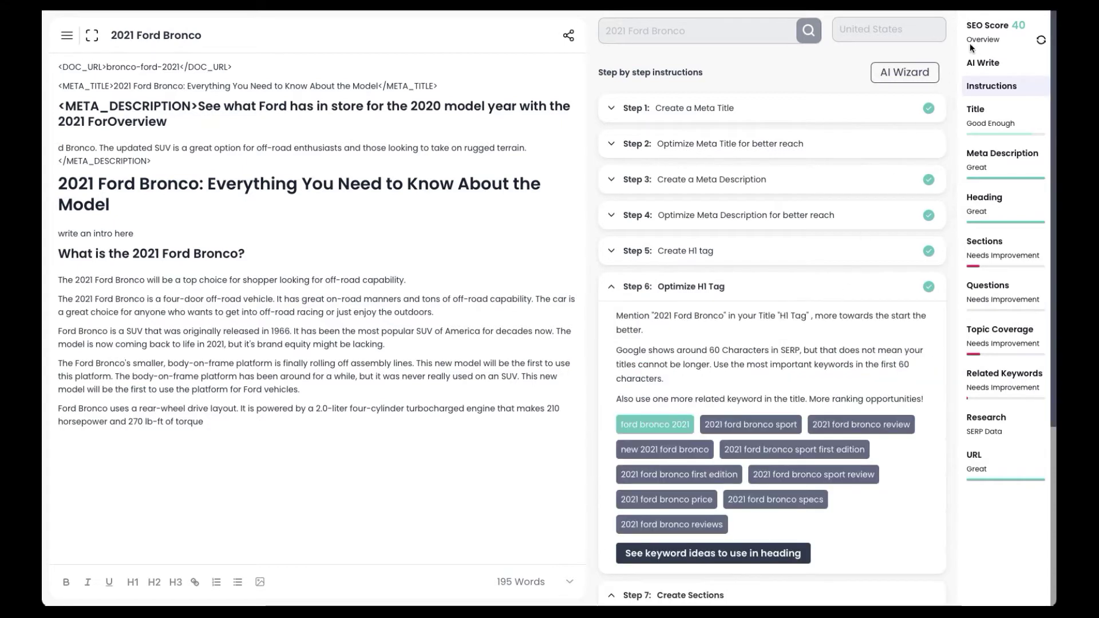
Return to the section outlines and collapse the first H2 to list all suggested headings
left_click(1005, 253)
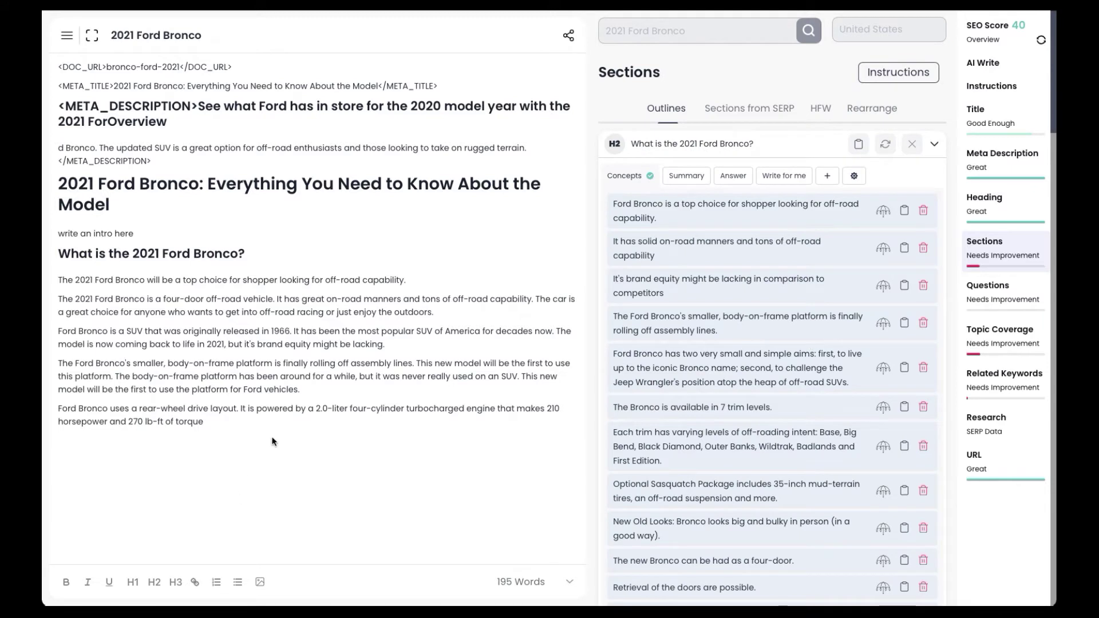
left_click(739, 107)
left_click(670, 106)
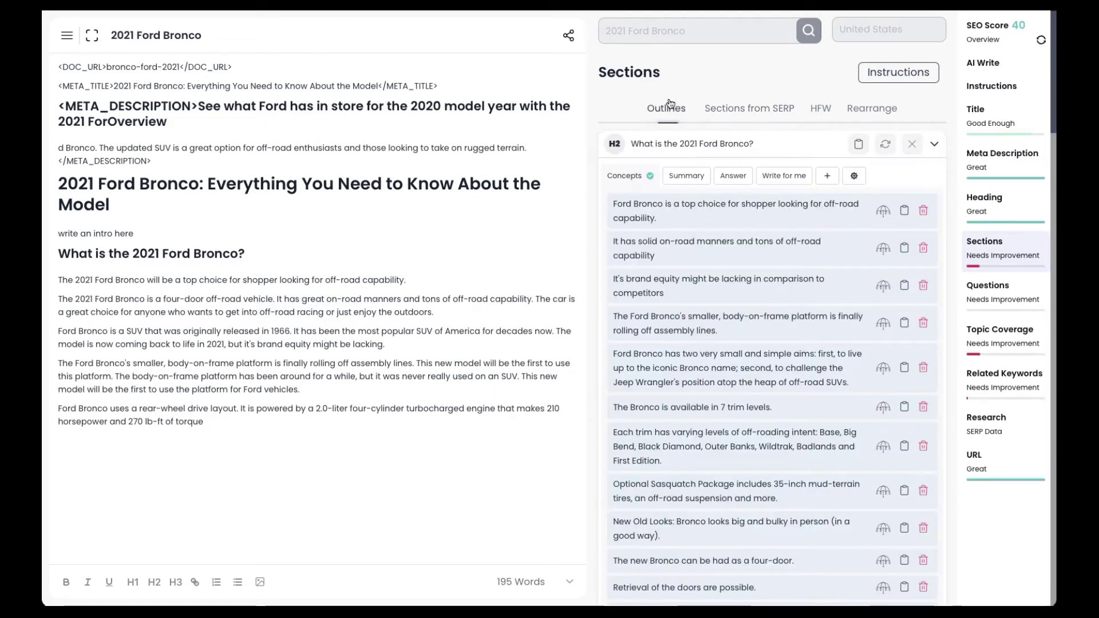
left_click(935, 146)
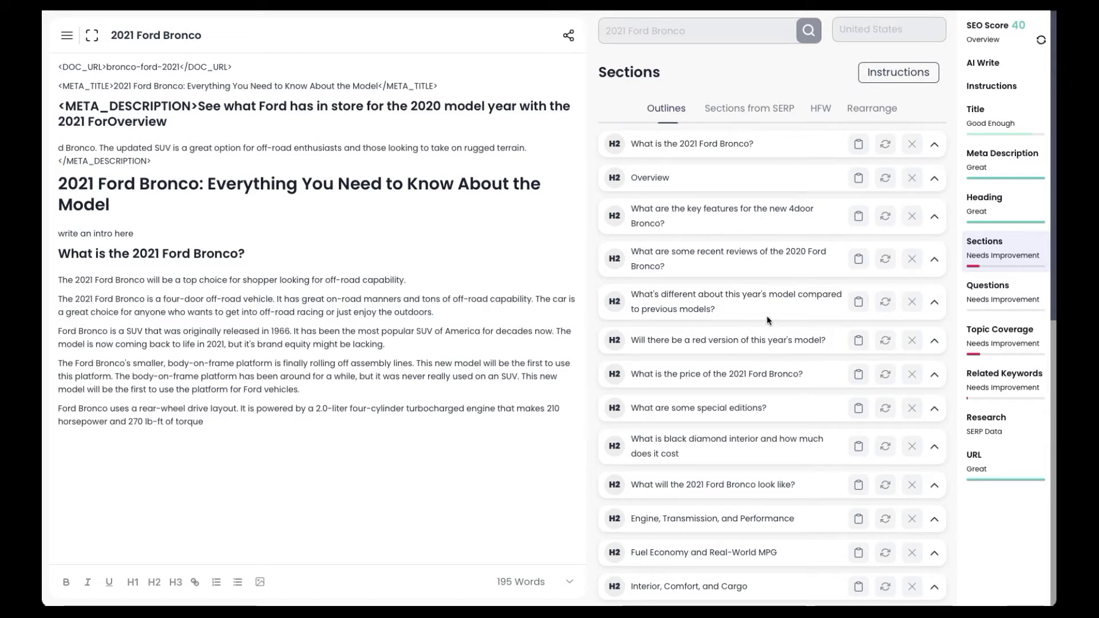
scroll(768, 316, "down", 3)
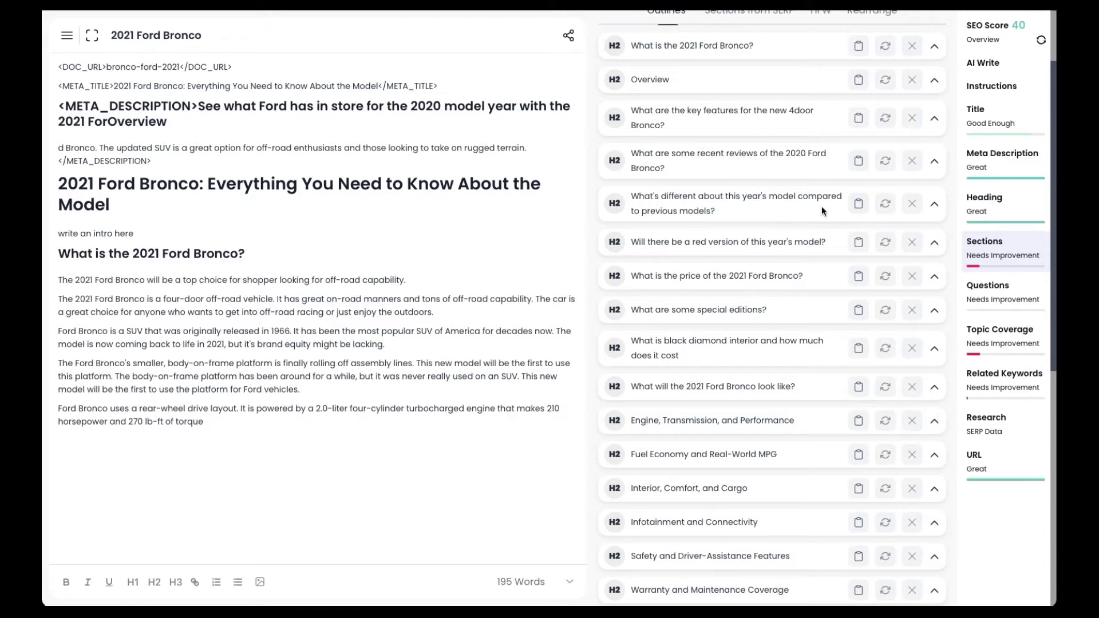
Insert the H2 'What's different about this year's model compared to previous models?' and request a competitor summary
left_click(934, 206)
left_click(859, 203)
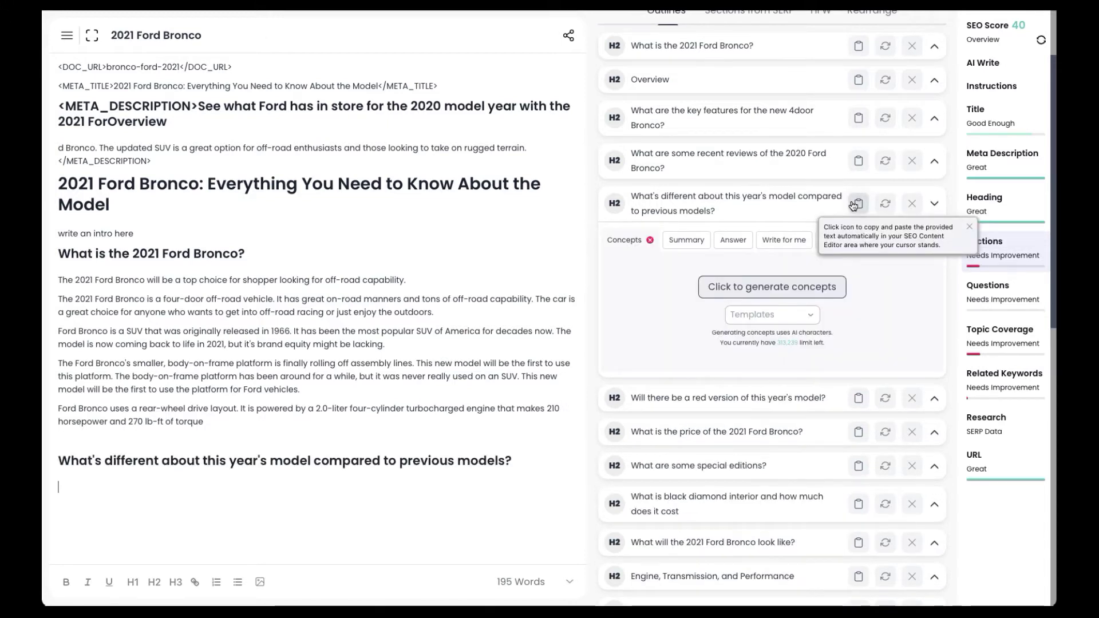
mouse_move(791, 324)
mouse_move(667, 245)
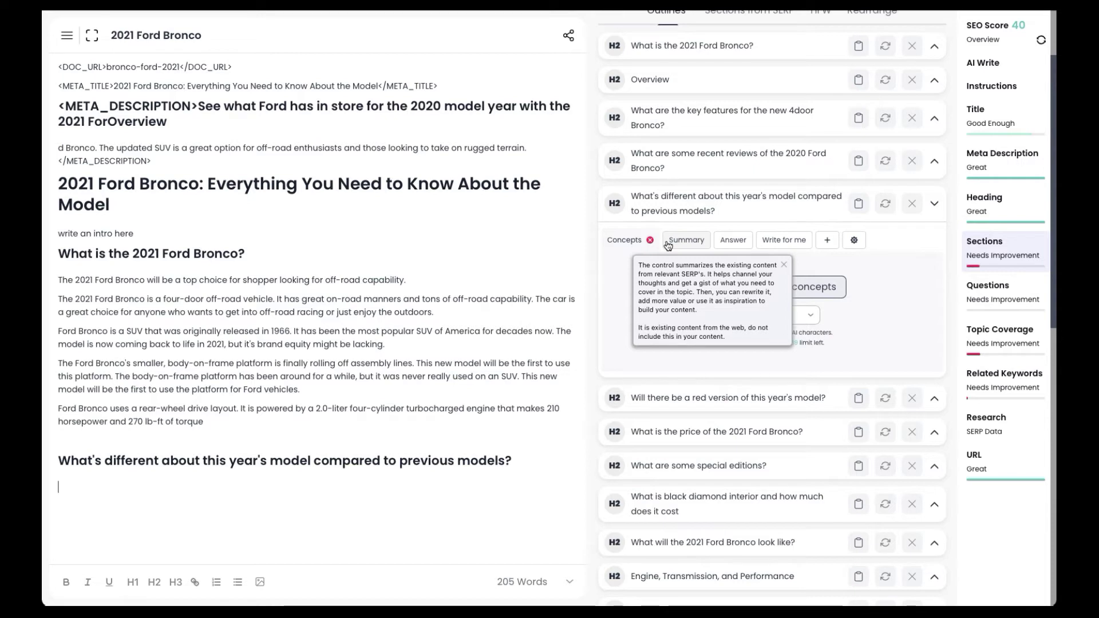
left_click(667, 242)
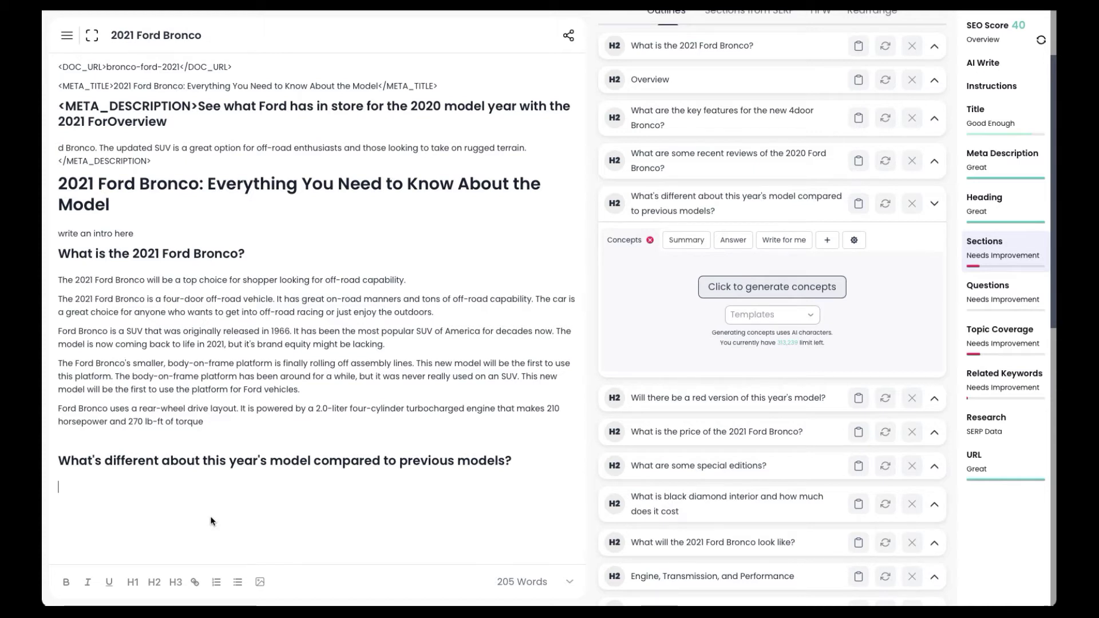
left_click(687, 240)
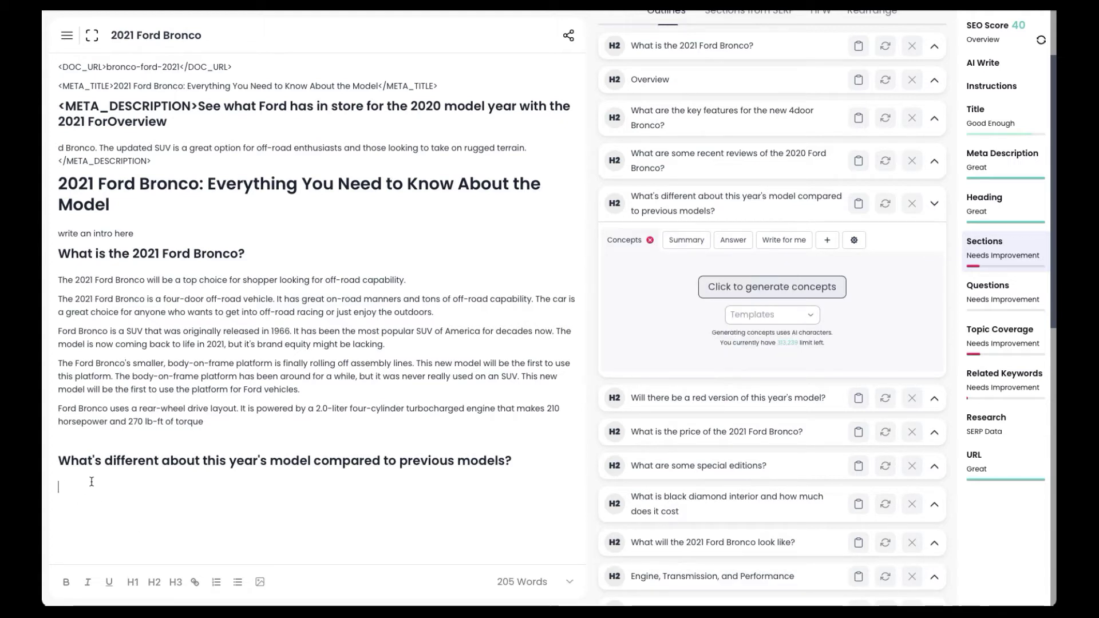
Generate an AI answer for that section, then delete the unwanted answer paragraph
mouse_move(761, 280)
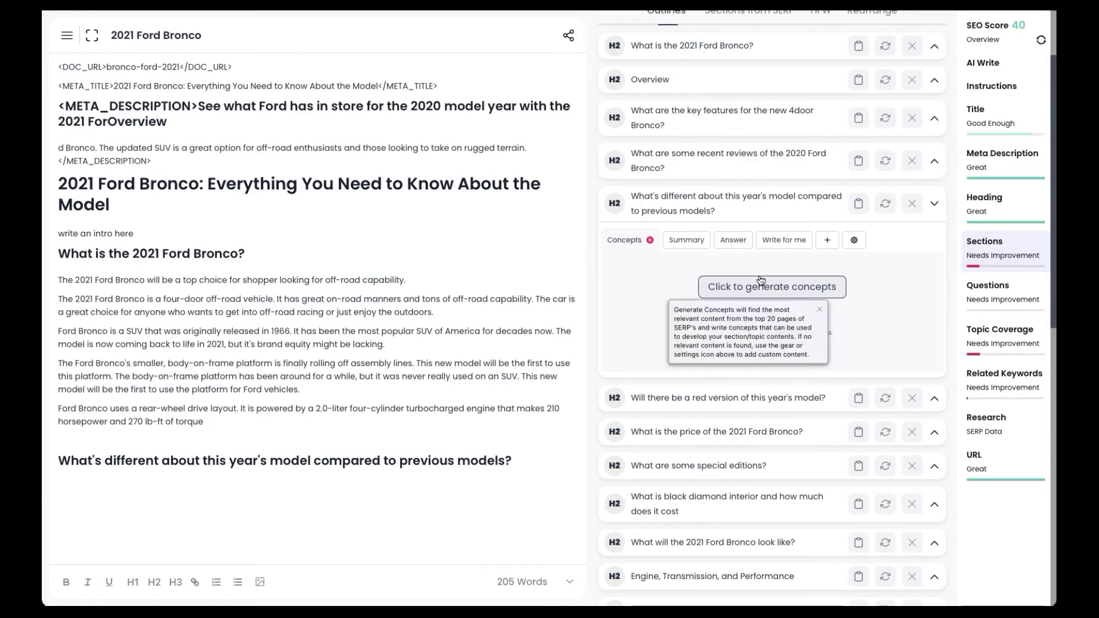
left_click(741, 241)
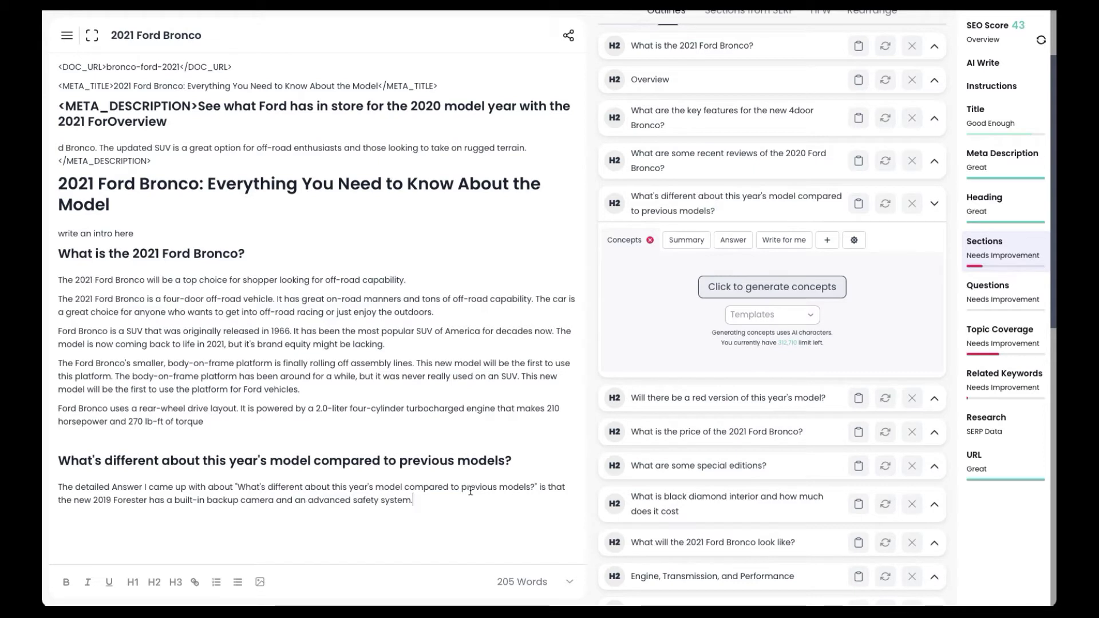
left_click_drag(470, 499, 58, 487)
key("BackSpace")
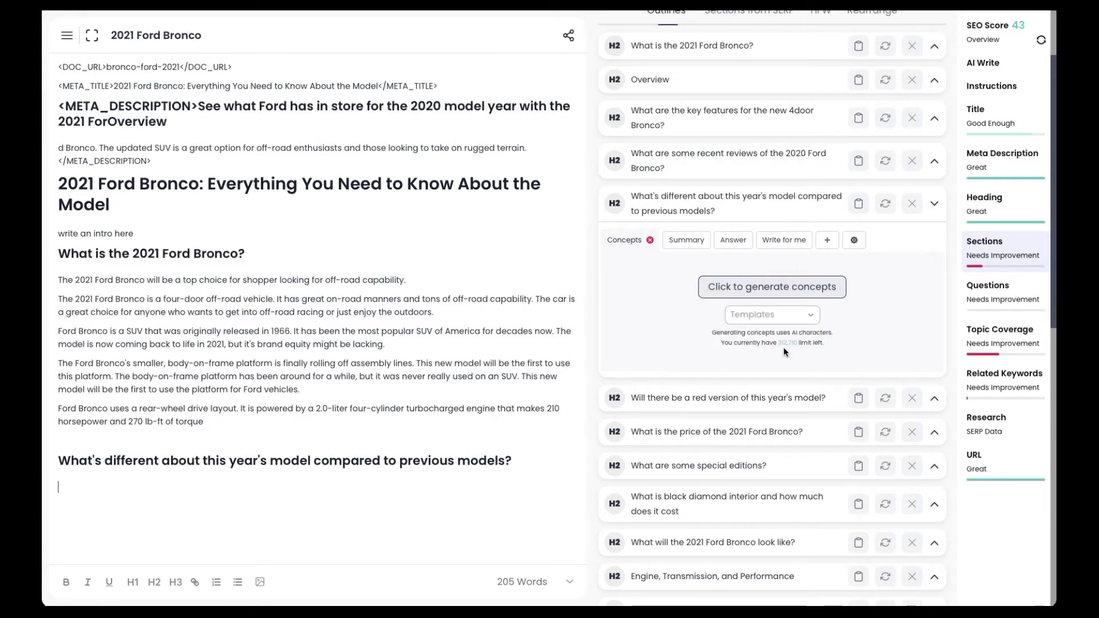
Generate concepts for the comparison section and AI-write paragraphs on new-model features and mid-1960s styling
left_click(804, 294)
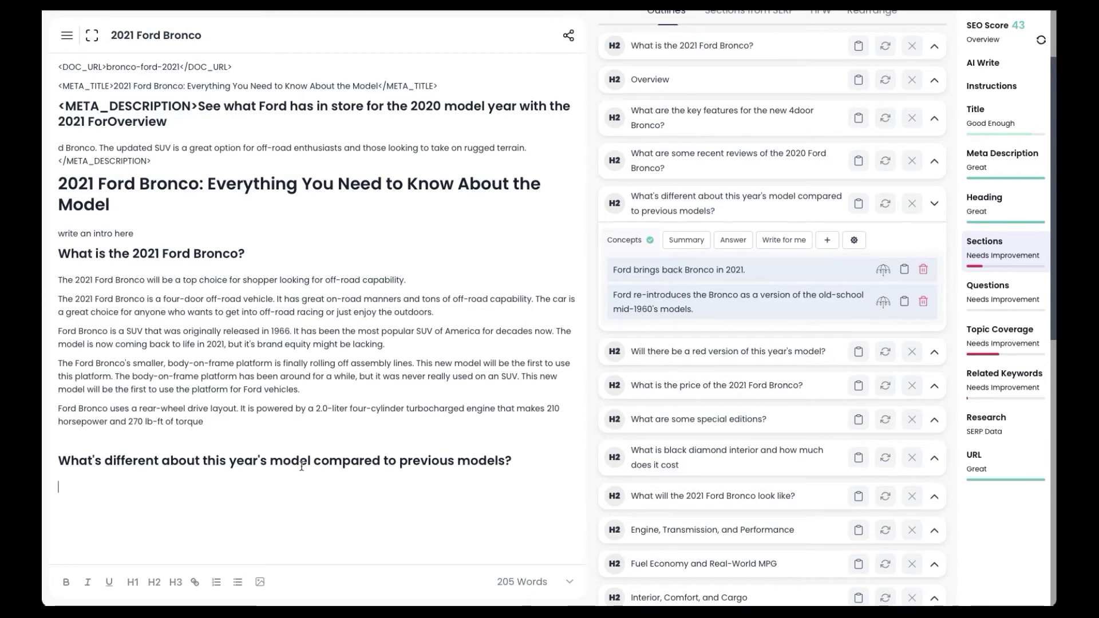
left_click(889, 269)
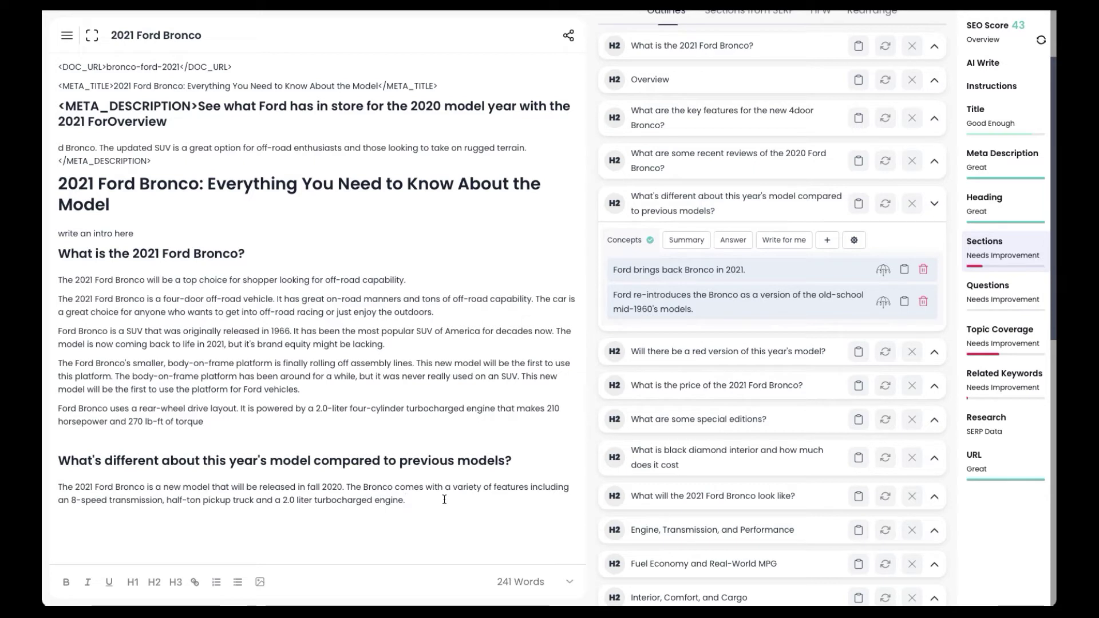
mouse_move(883, 308)
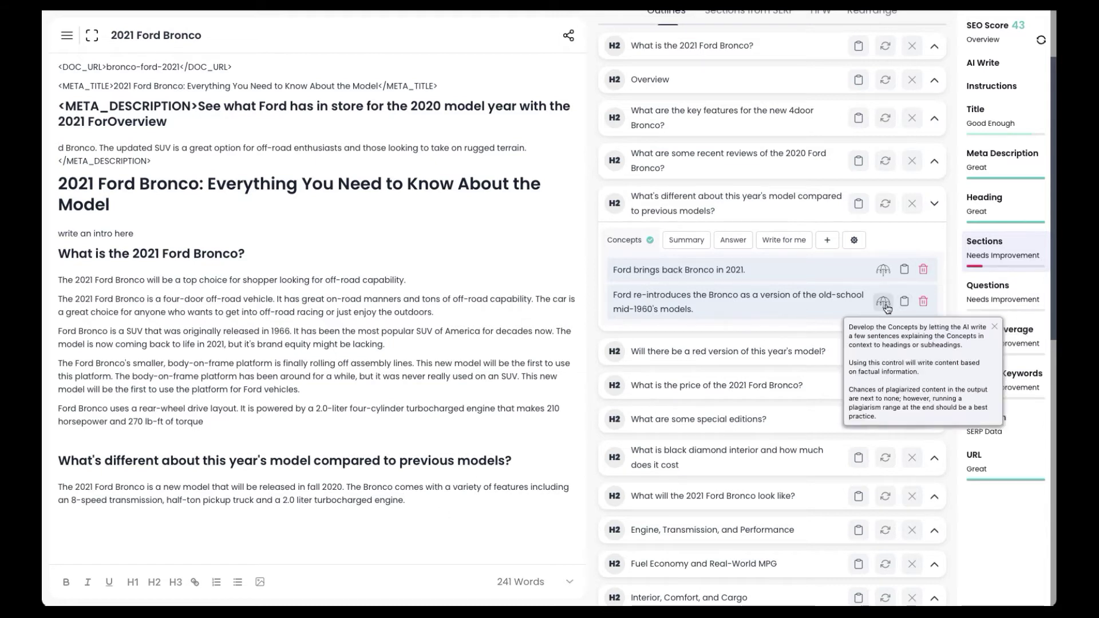
left_click_drag(883, 302, 885, 303)
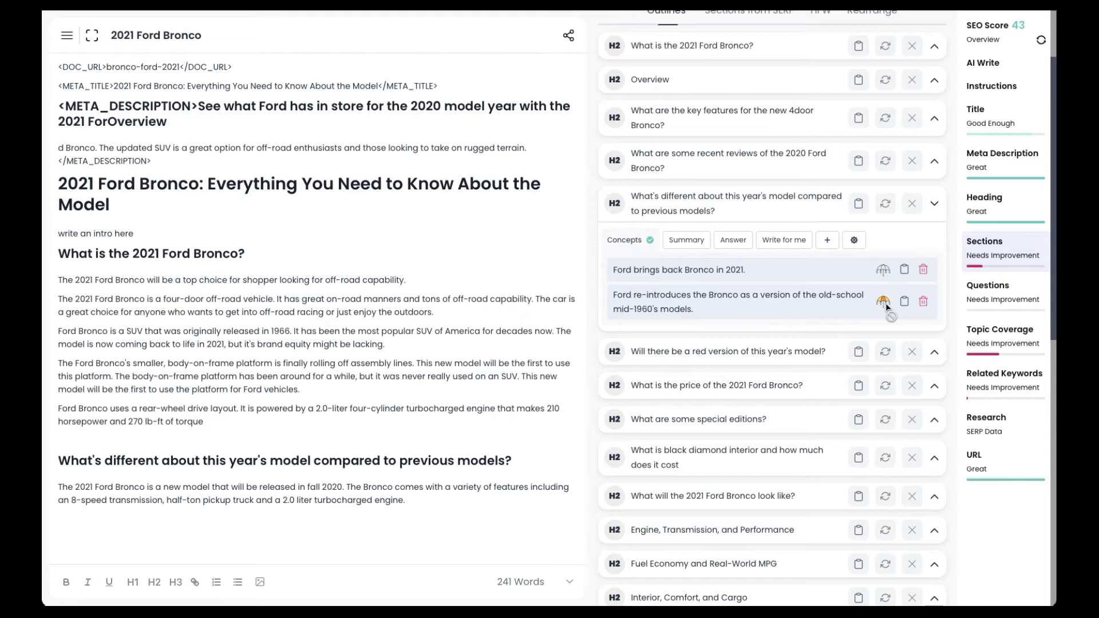
left_click_drag(885, 304, 886, 303)
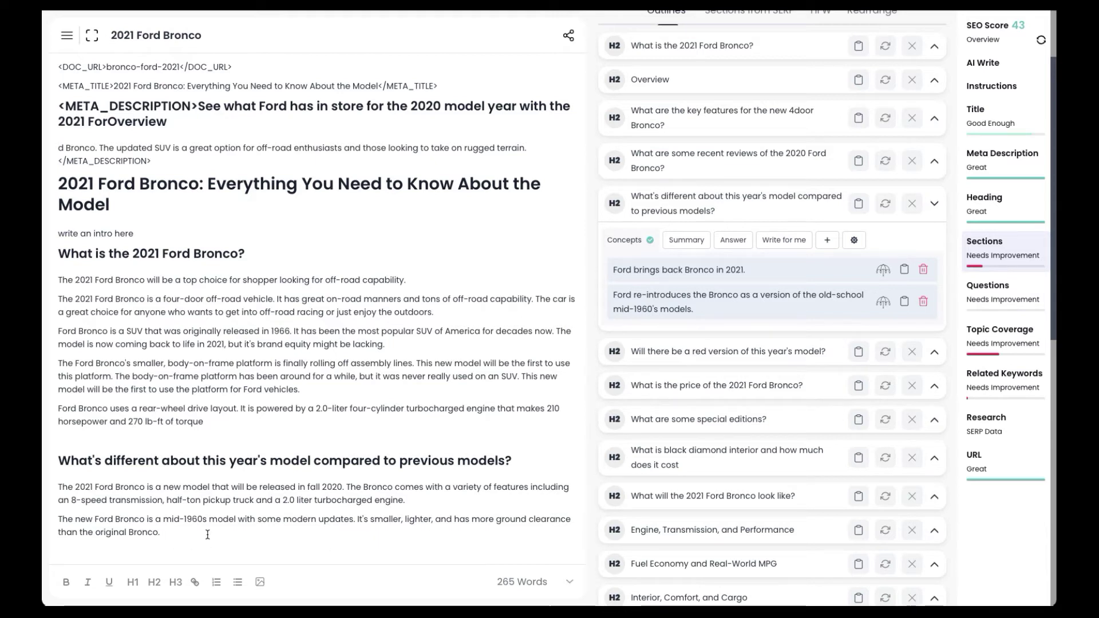
left_click(417, 498)
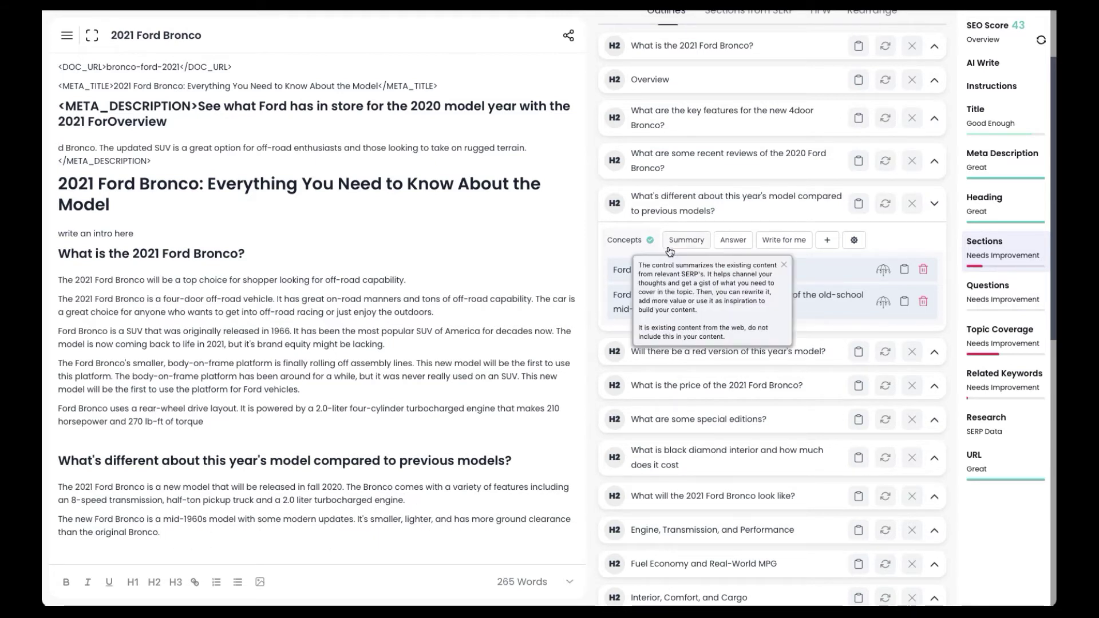
Generate three AI continuations after the engine sentence, then delete those unfinished engine and hybrid paragraphs
left_click(971, 65)
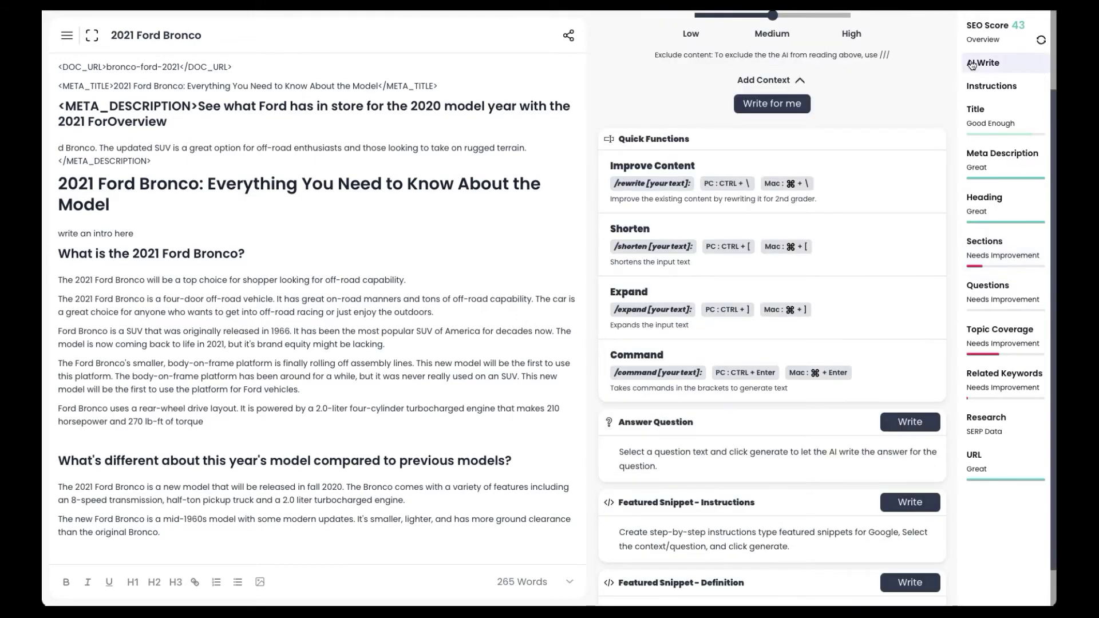
left_click(751, 109)
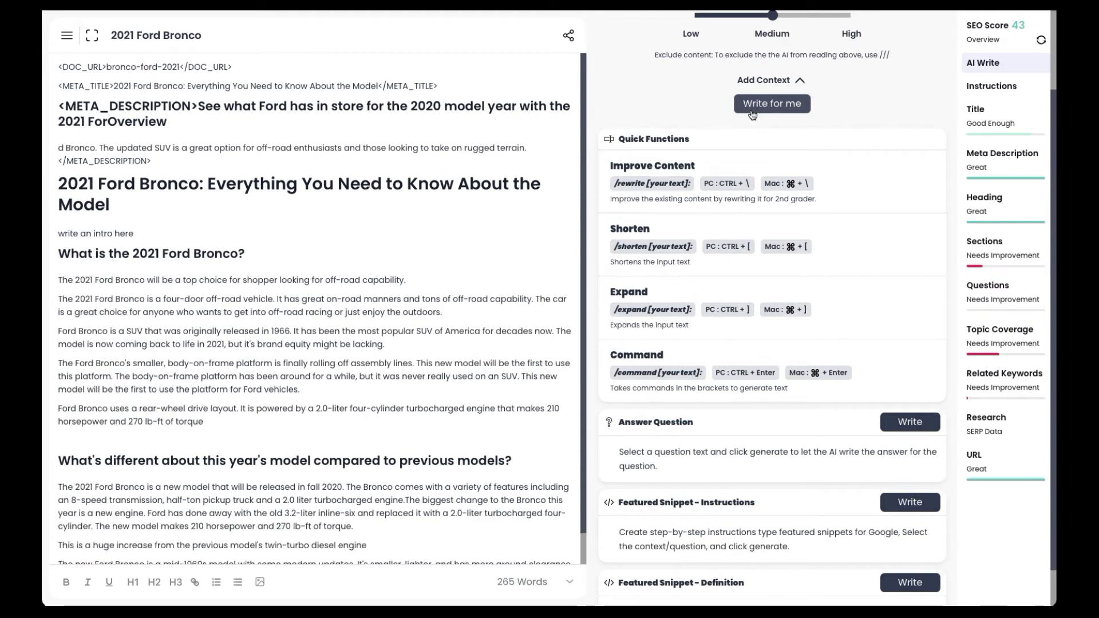
scroll(501, 458, "down", 1)
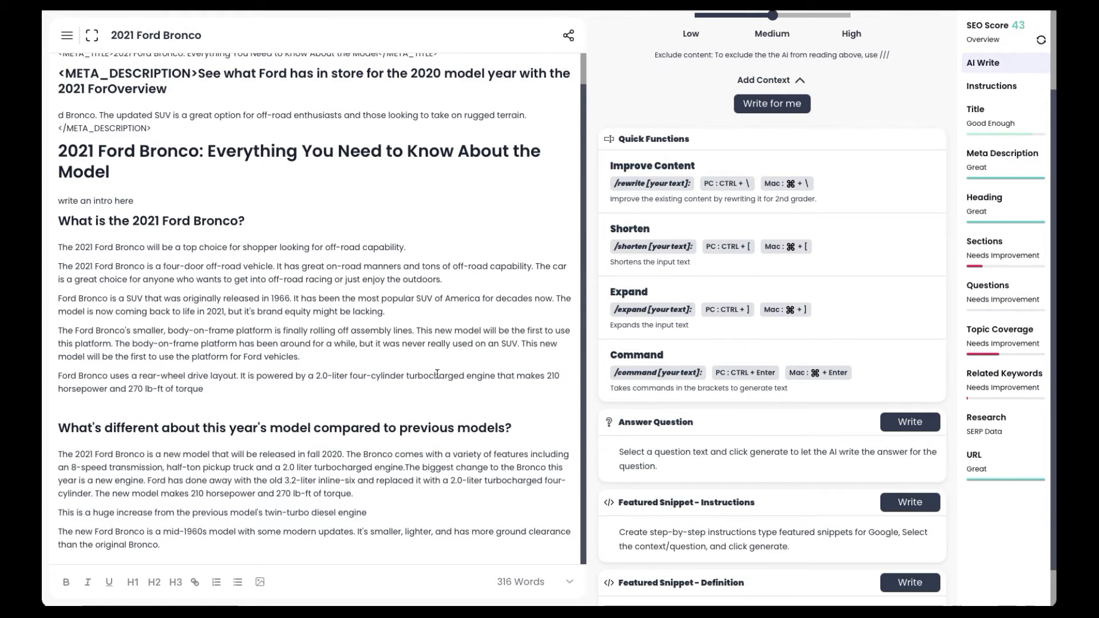
left_click(755, 102)
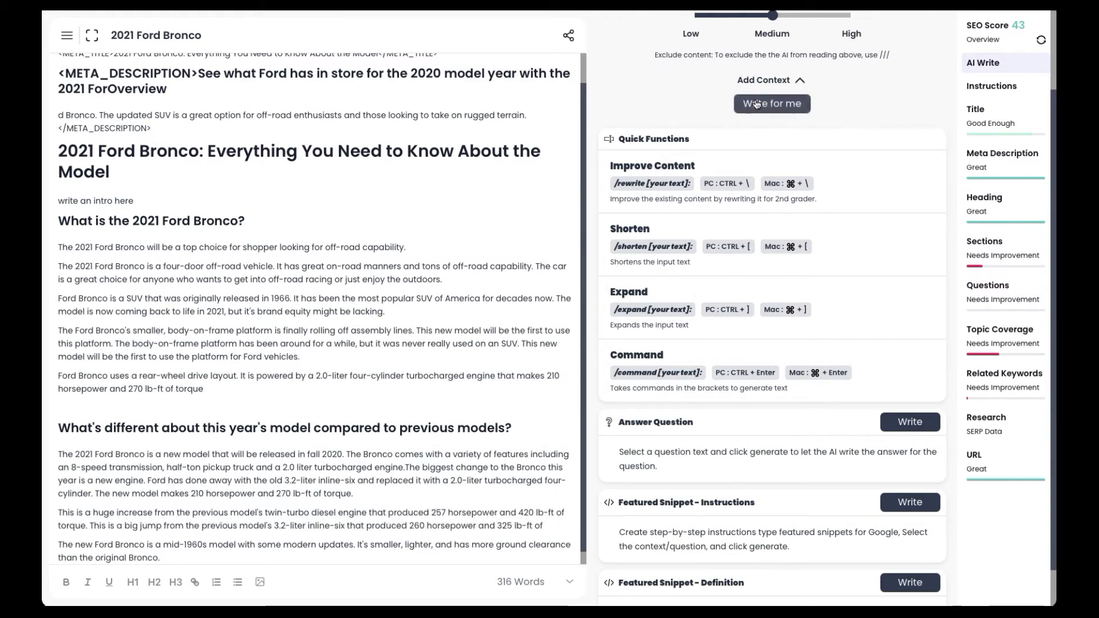
scroll(275, 442, "down", 1)
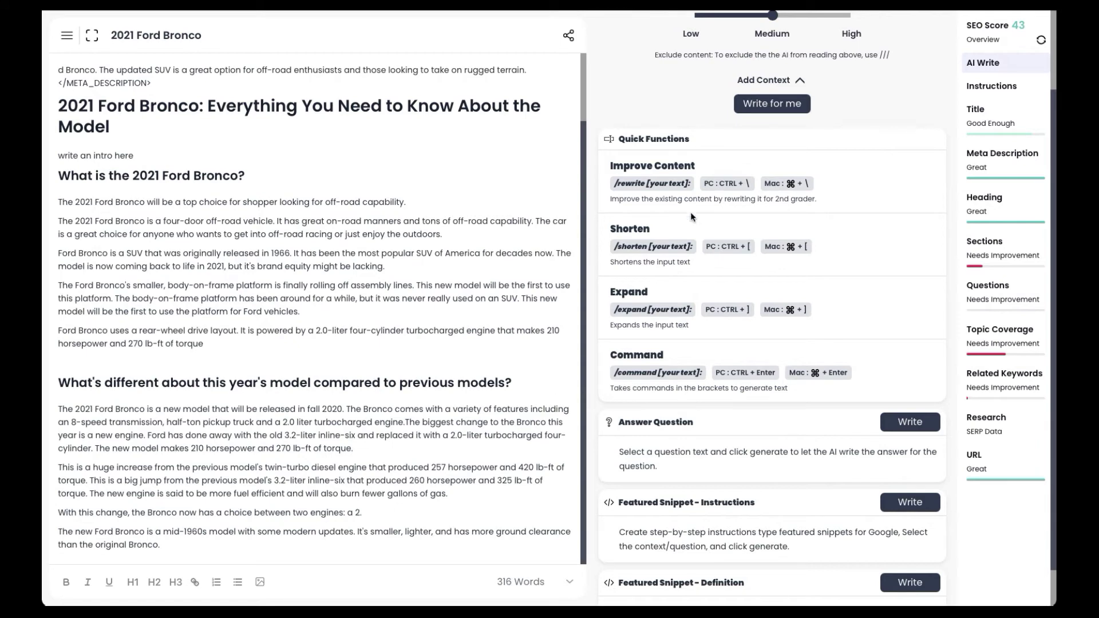
left_click(765, 106)
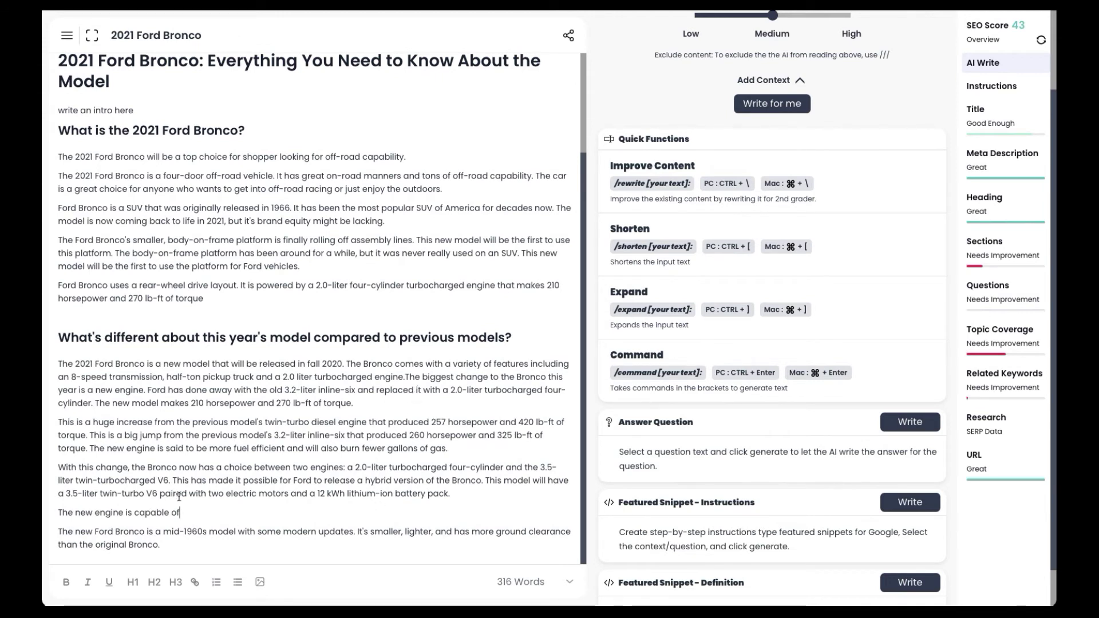
left_click_drag(192, 514, 63, 419)
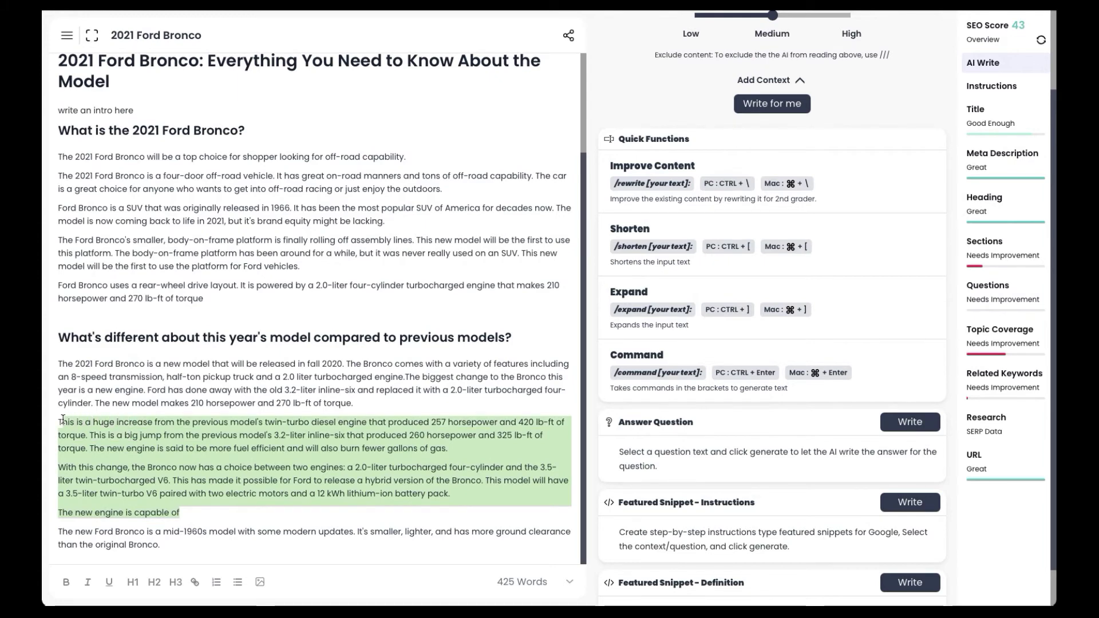
key("BackSpace")
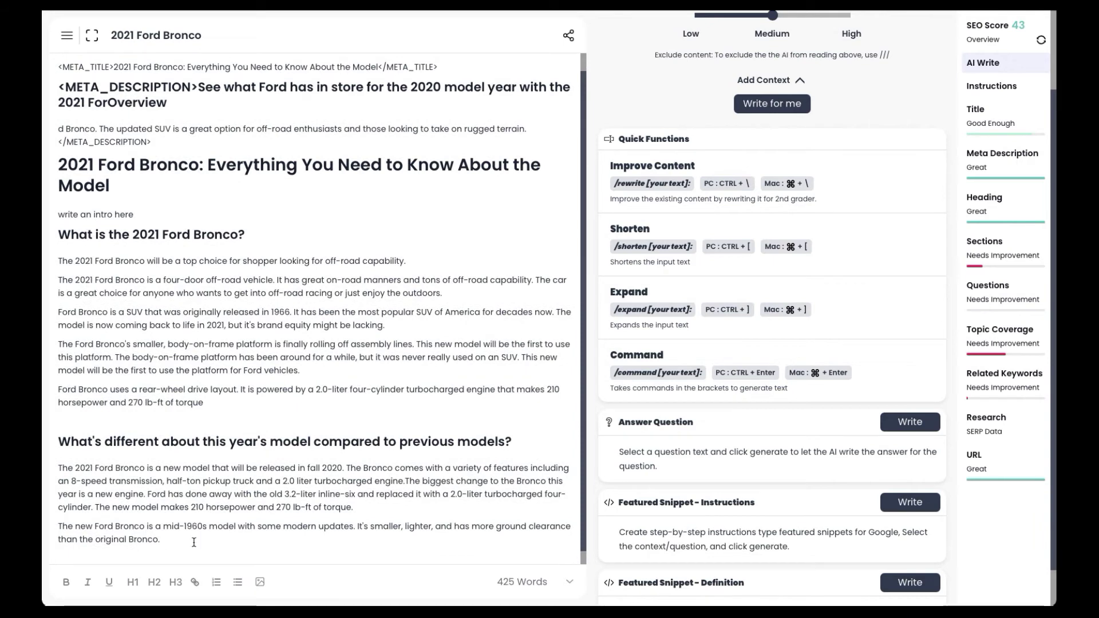
Insert the H2 'Will there be a red version of this year's model?' into the article
scroll(702, 142, "up", 2)
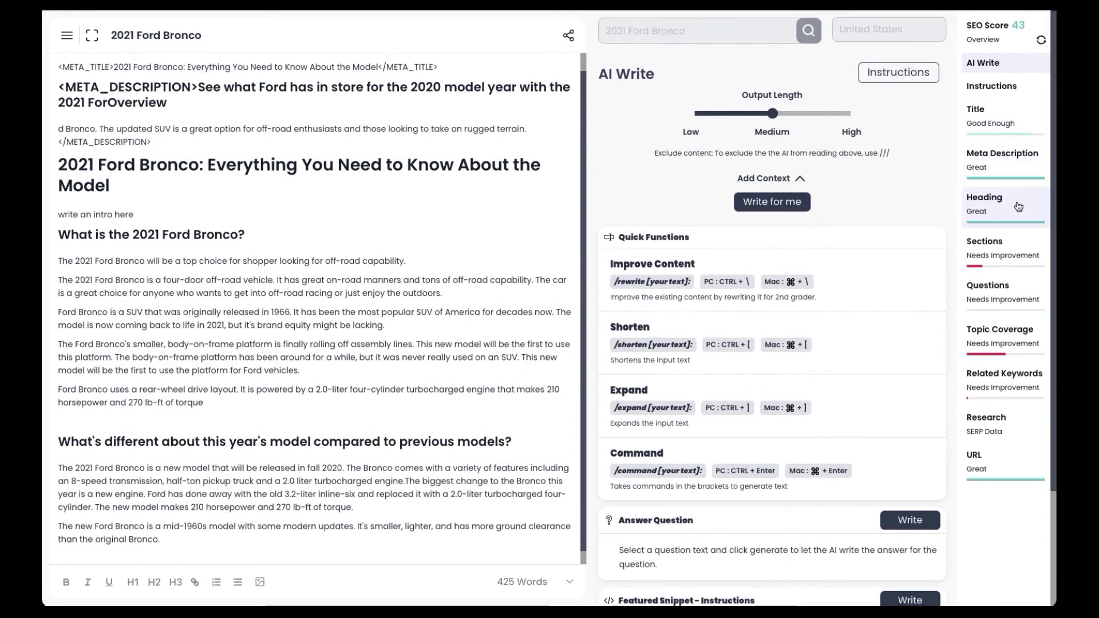
left_click(1014, 251)
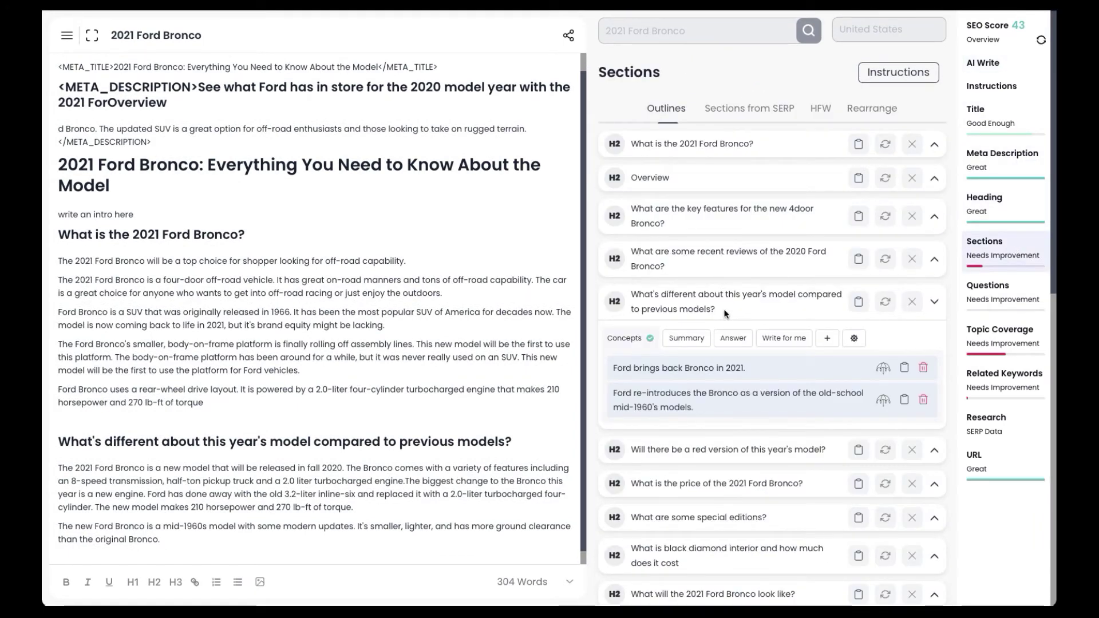
left_click(934, 302)
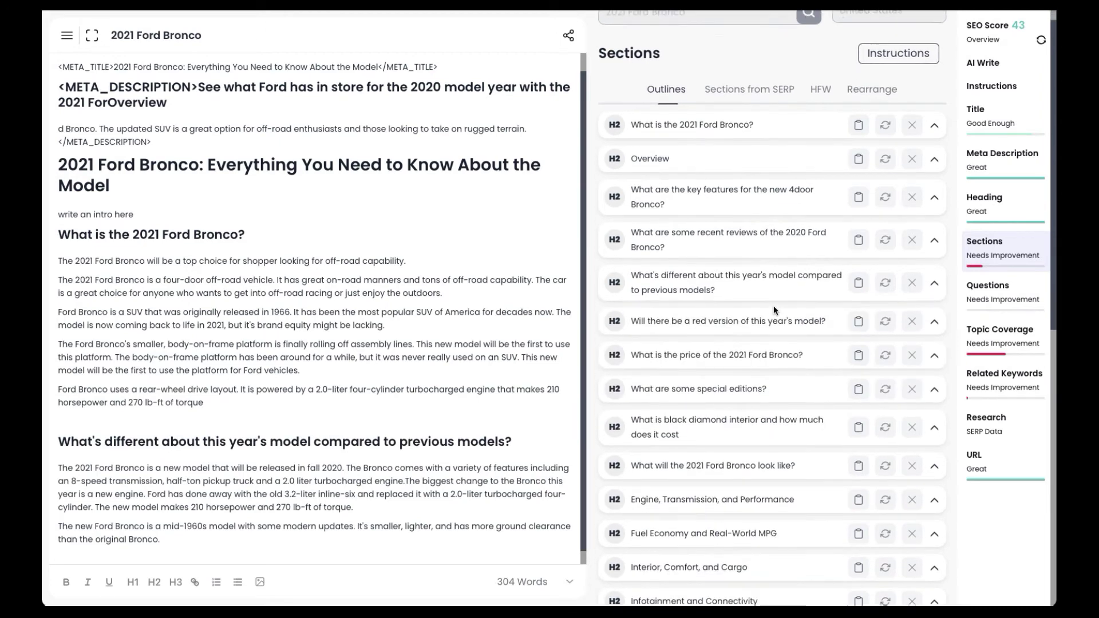
scroll(774, 310, "down", 2)
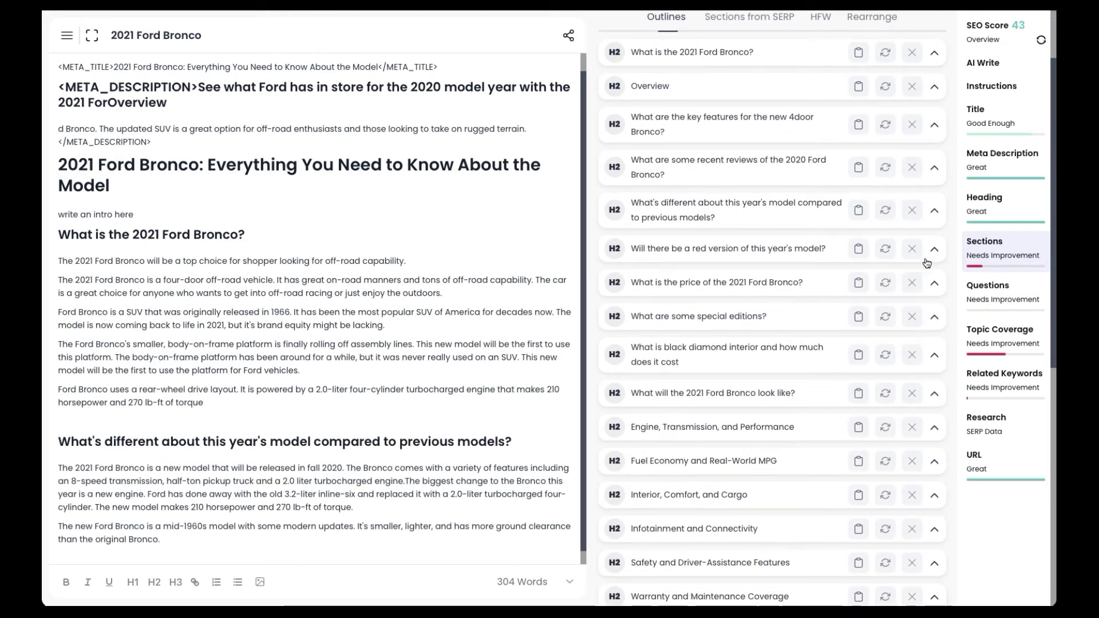
left_click(859, 250)
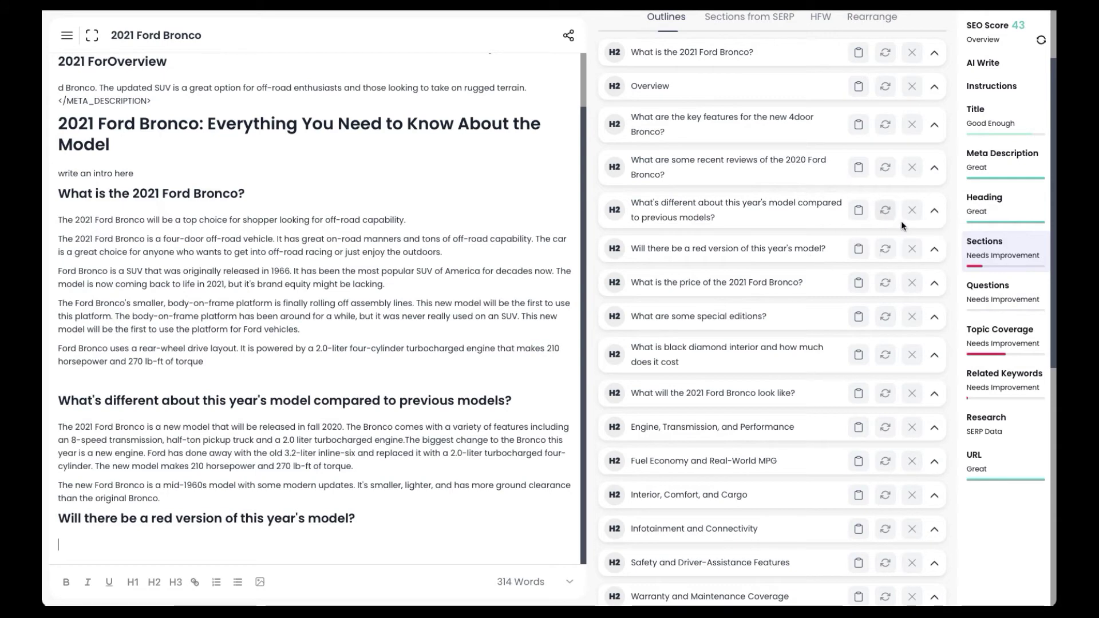
Have the AI write a one-sentence answer to the red-version question
left_click(935, 250)
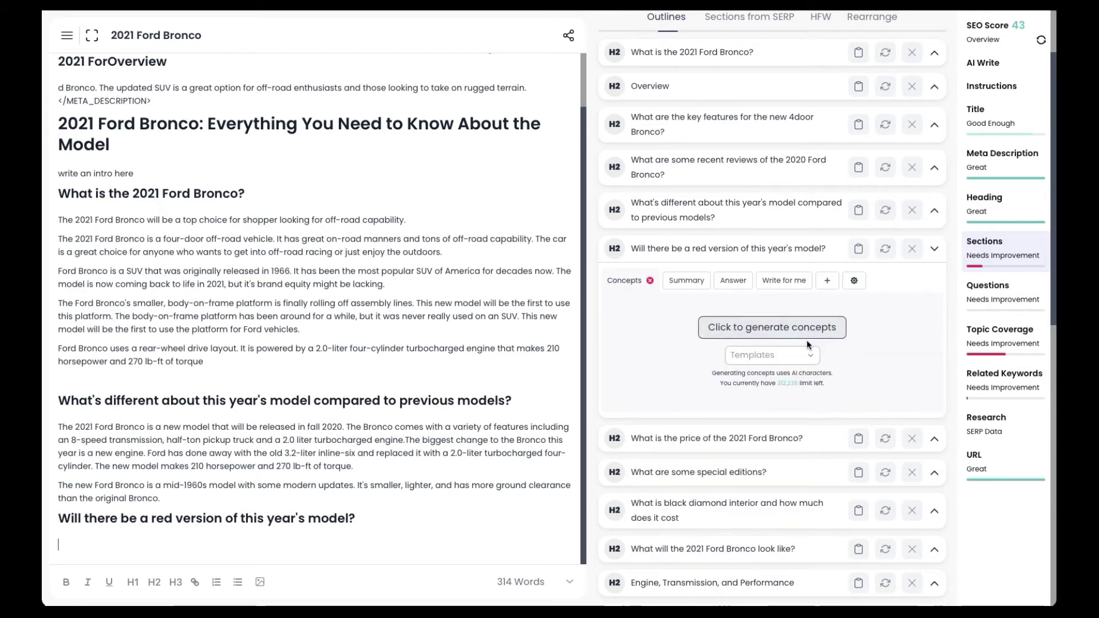
mouse_move(684, 284)
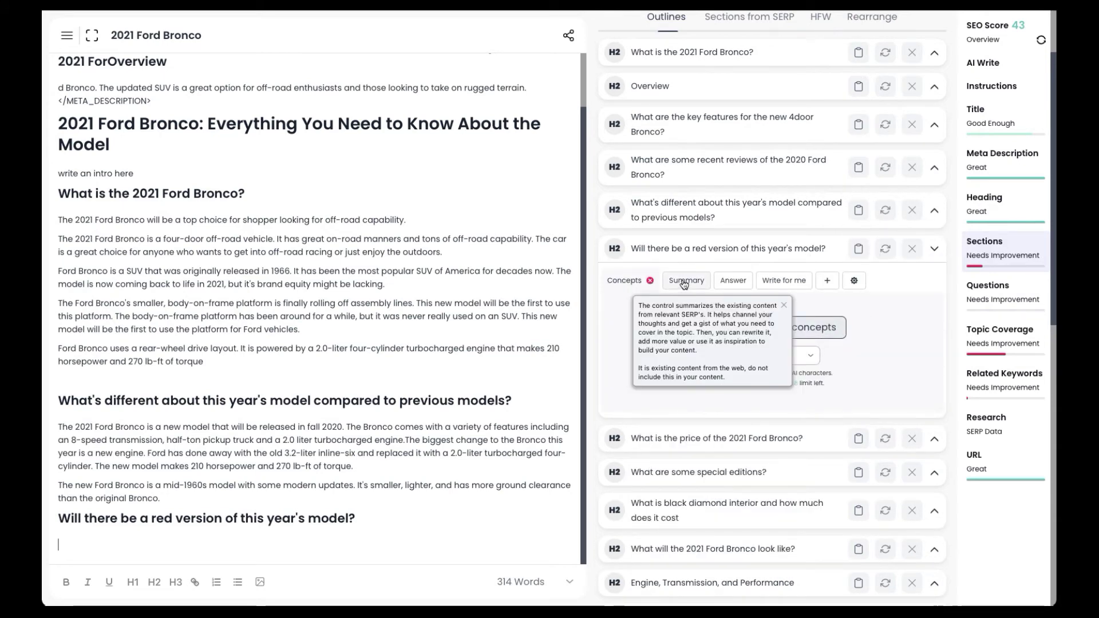
left_click(738, 281)
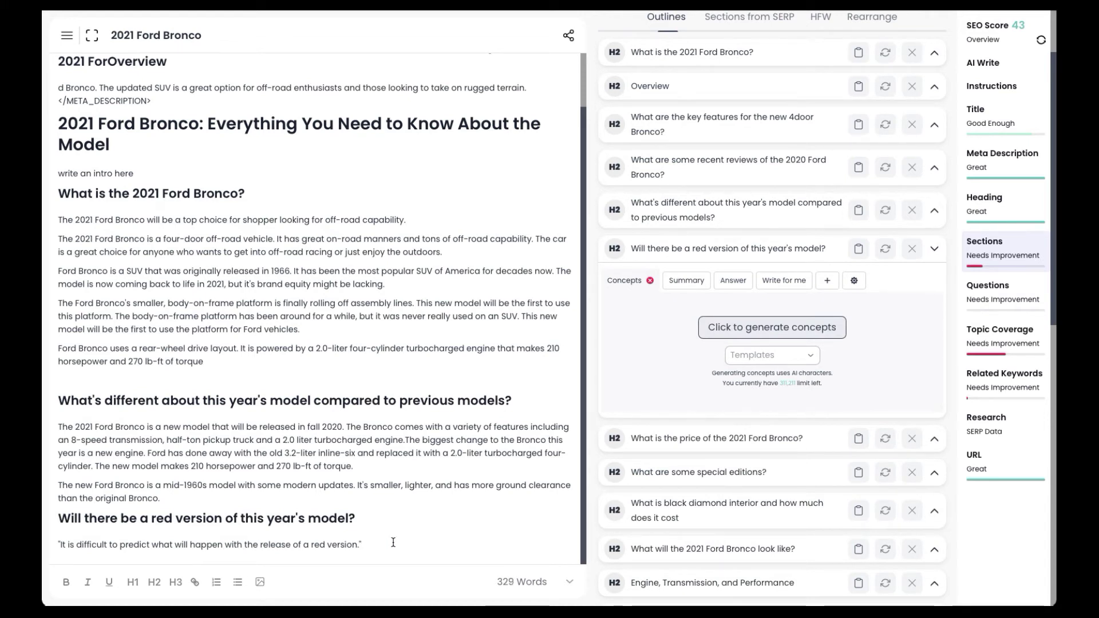
triple_click(321, 544)
left_click(362, 544)
key("Return")
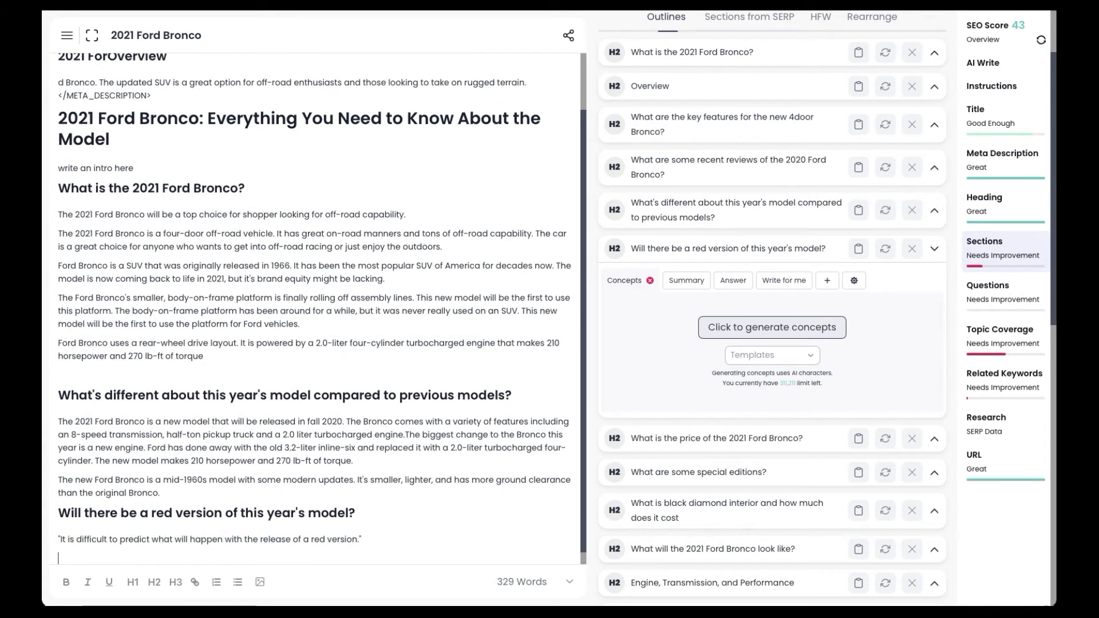
Generate concepts for the red-version section and start a new paragraph below the answer
left_click(812, 327)
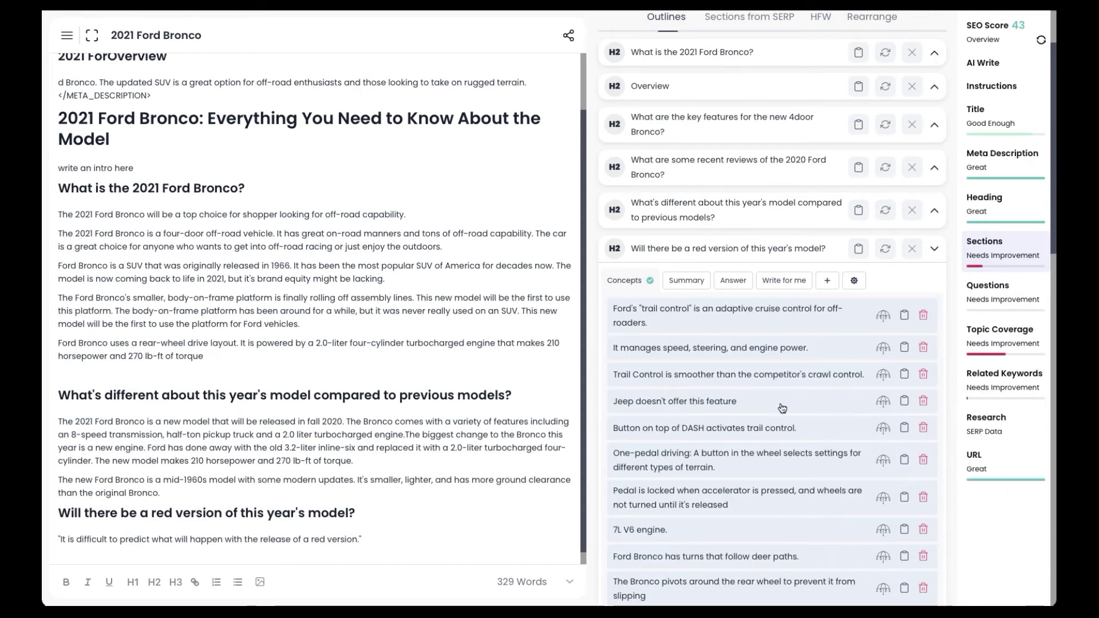
scroll(731, 385, "down", 1)
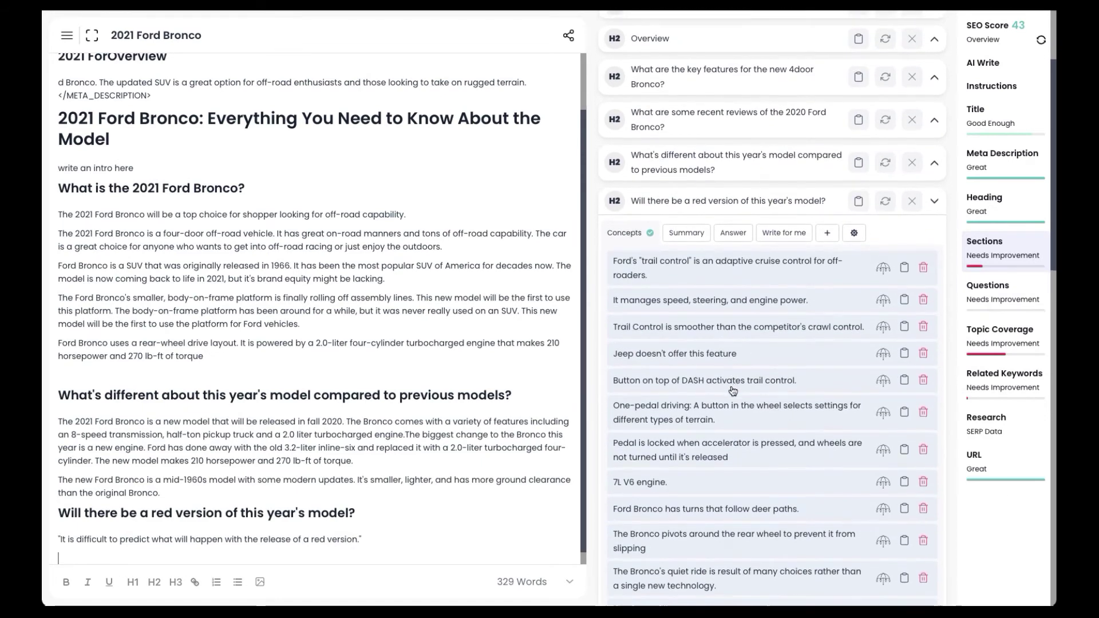
scroll(733, 391, "down", 2)
scroll(733, 391, "down", 2)
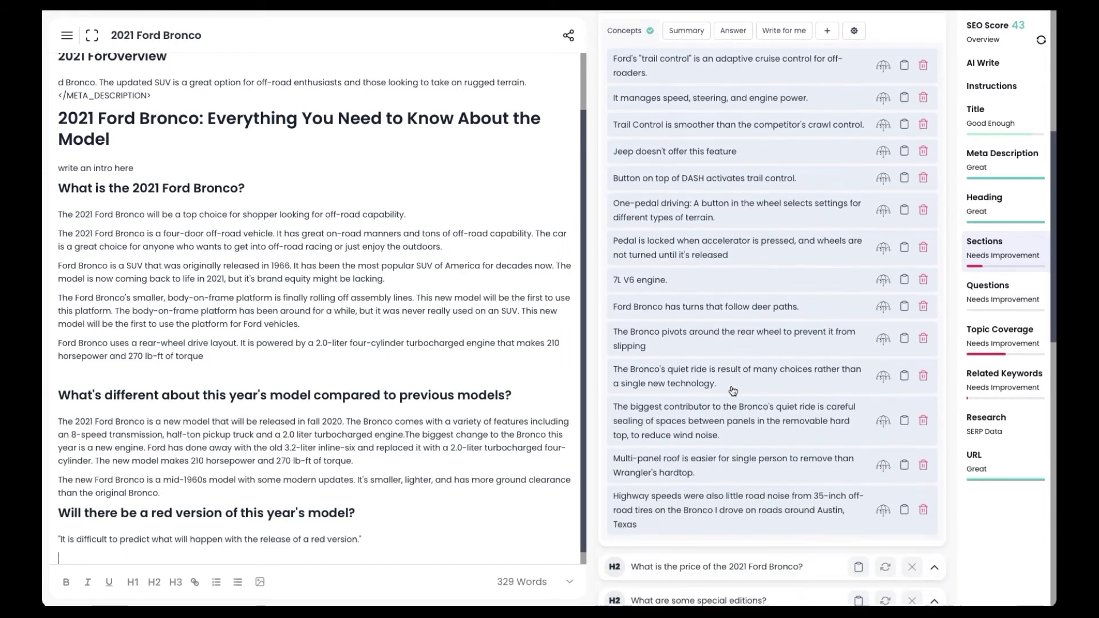
left_click(381, 540)
key("Return")
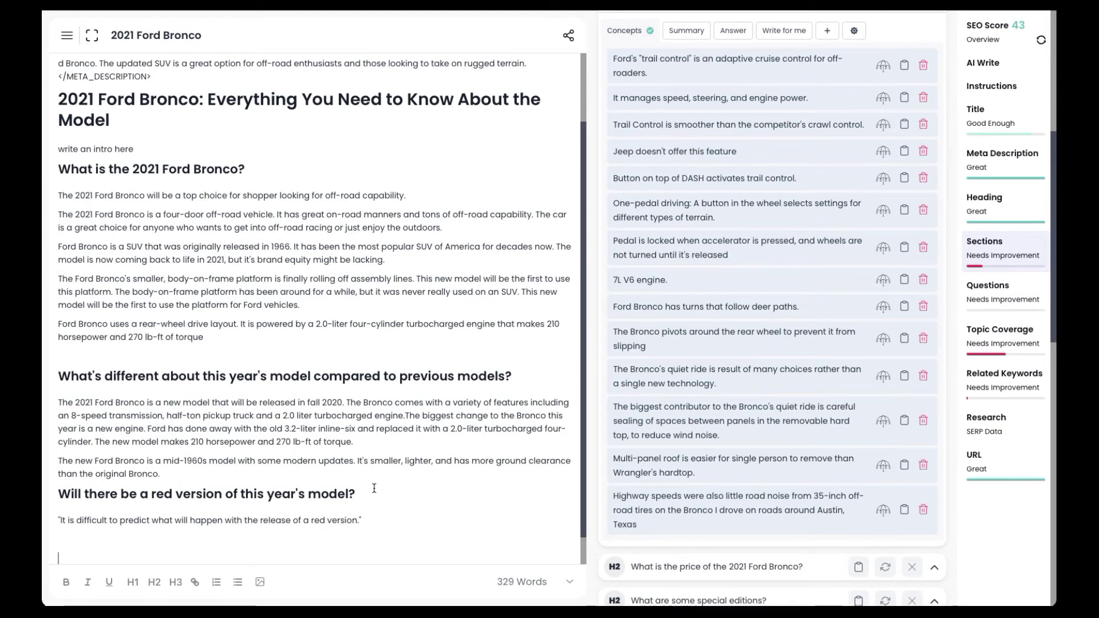
scroll(845, 437, "down", 4)
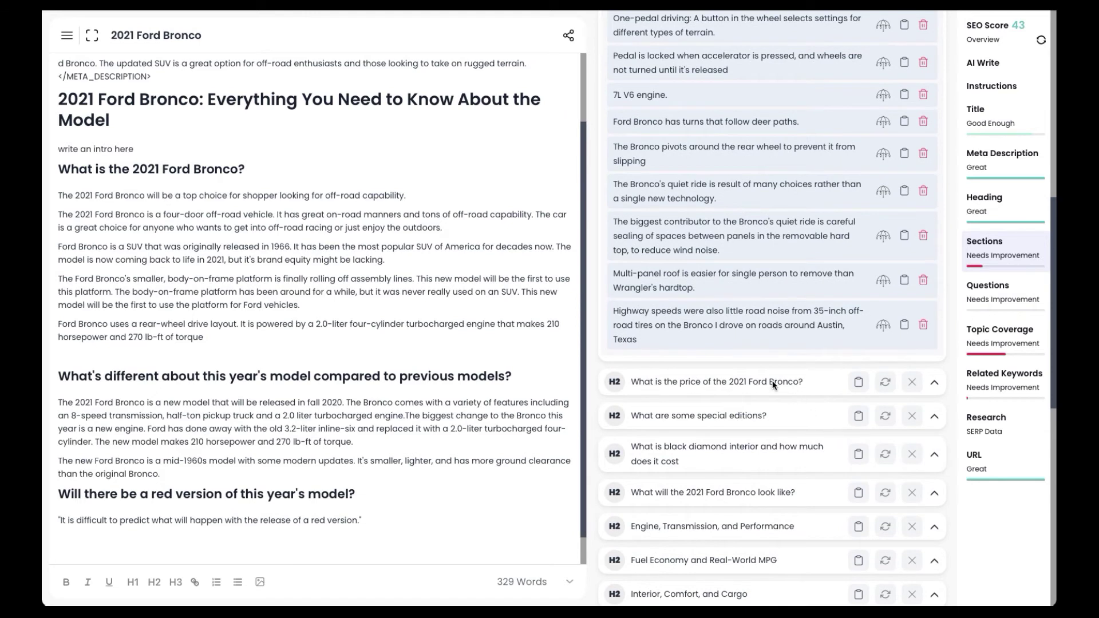
Insert the H2 'What is the price of the 2021 Ford Bronco?' and generate its concepts
left_click(858, 381)
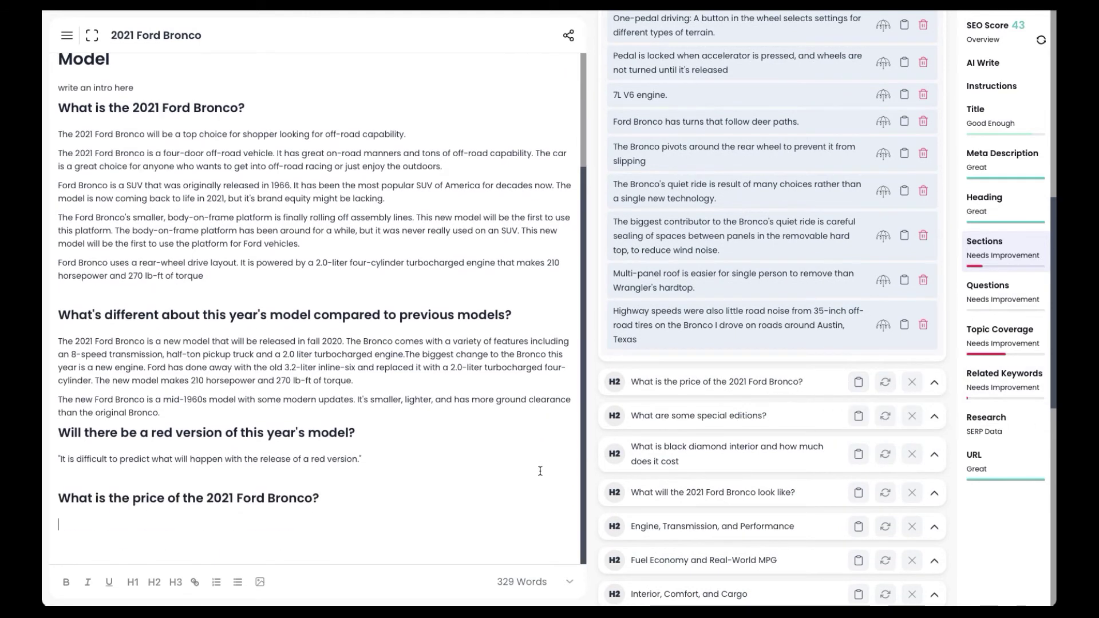
left_click(935, 381)
scroll(713, 432, "down", 2)
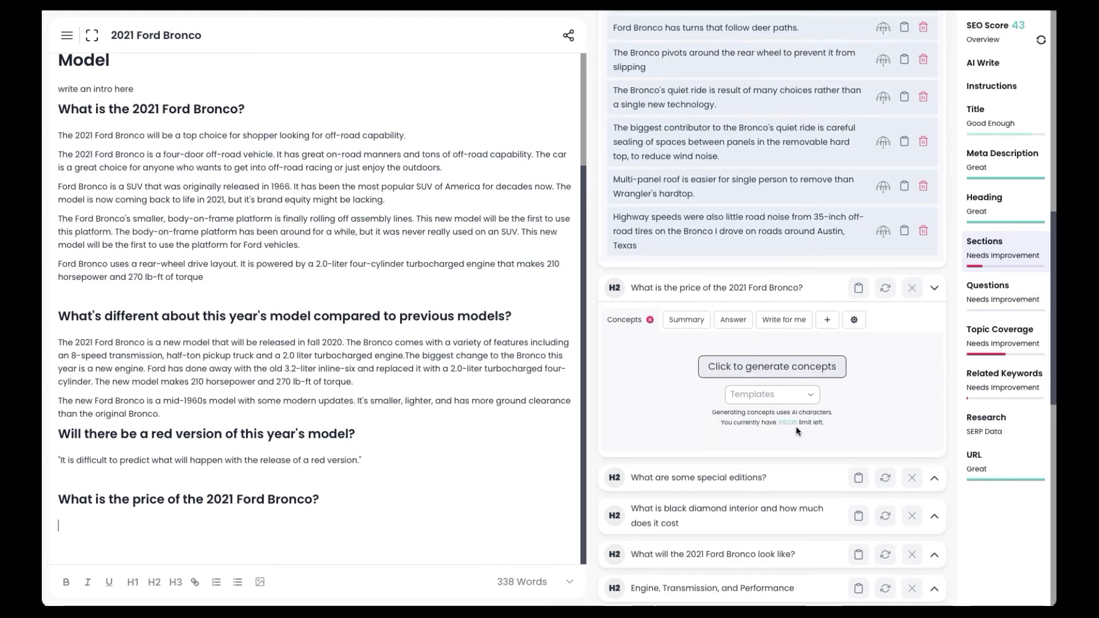
left_click(776, 371)
left_click(127, 526)
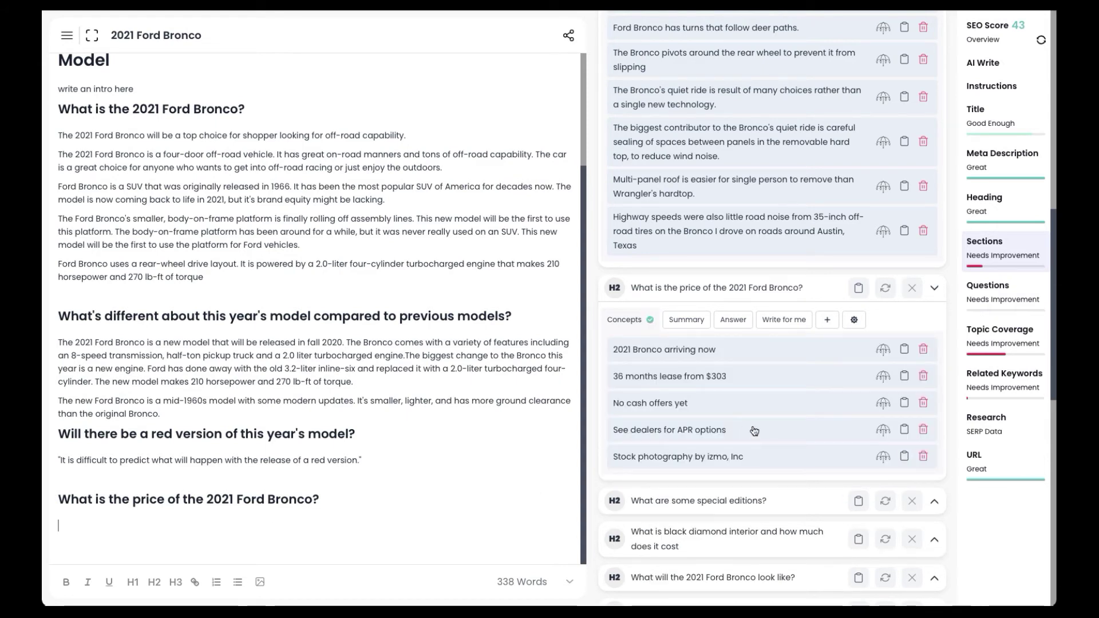
AI-write paragraphs from the '2021 Bronco arriving now' and lease concepts
left_click(884, 351)
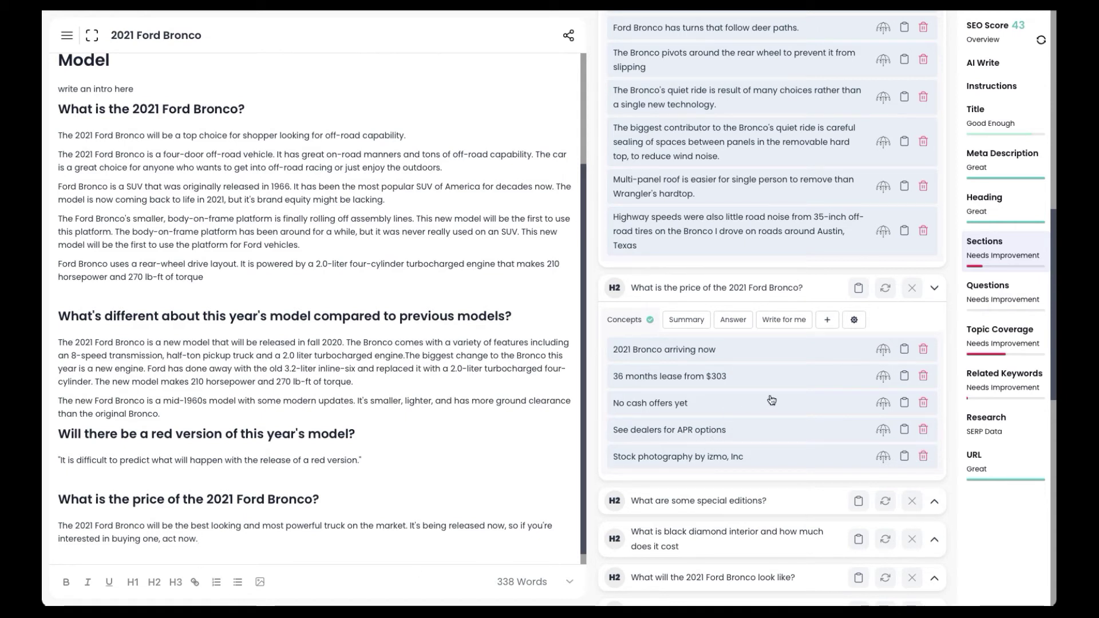
left_click(883, 378)
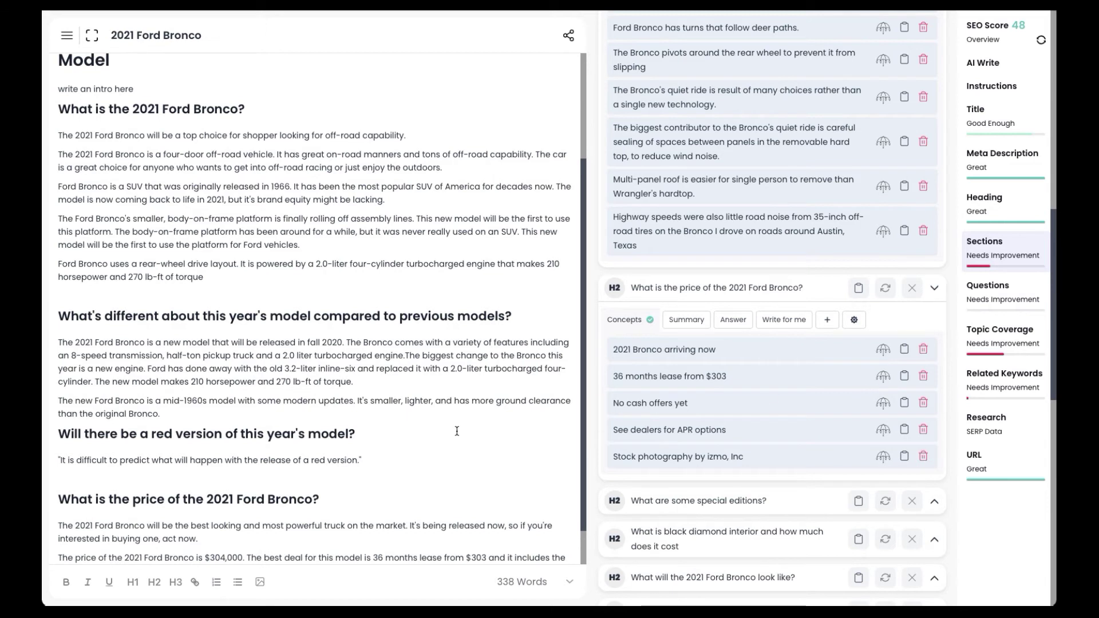
scroll(457, 431, "down", 1)
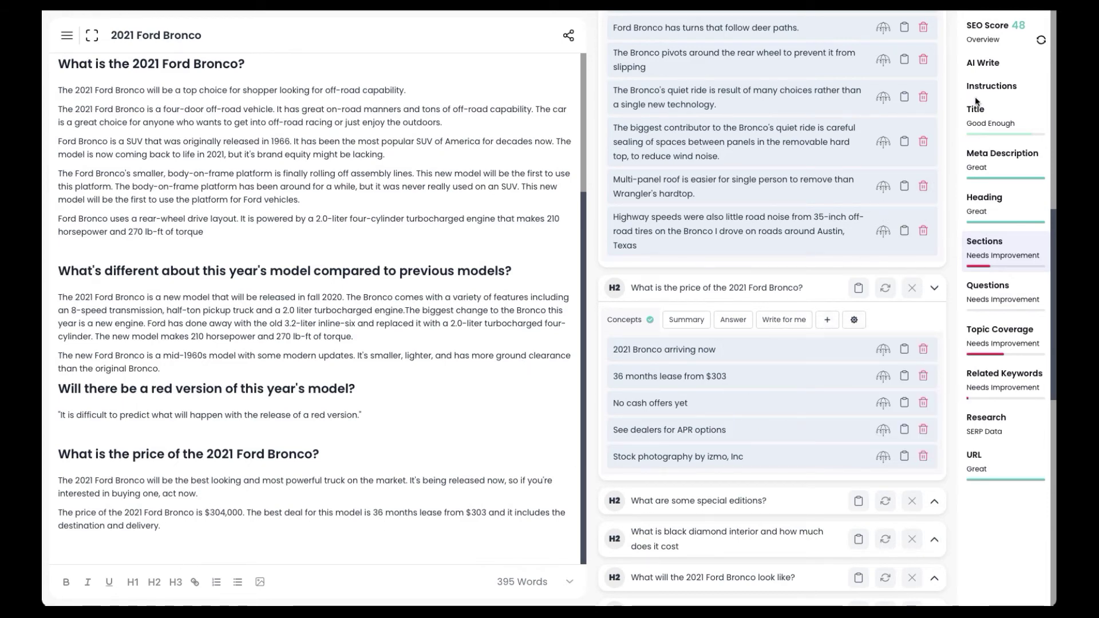
Have the AI continue the price section, then delete the $304,000 price paragraph
left_click(992, 64)
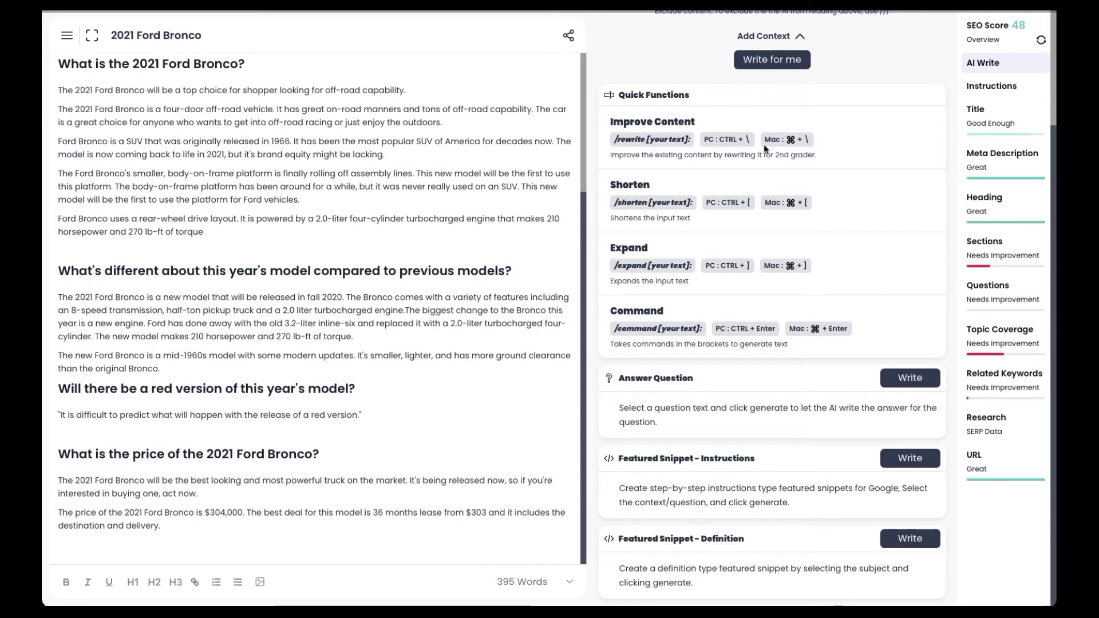
left_click(772, 59)
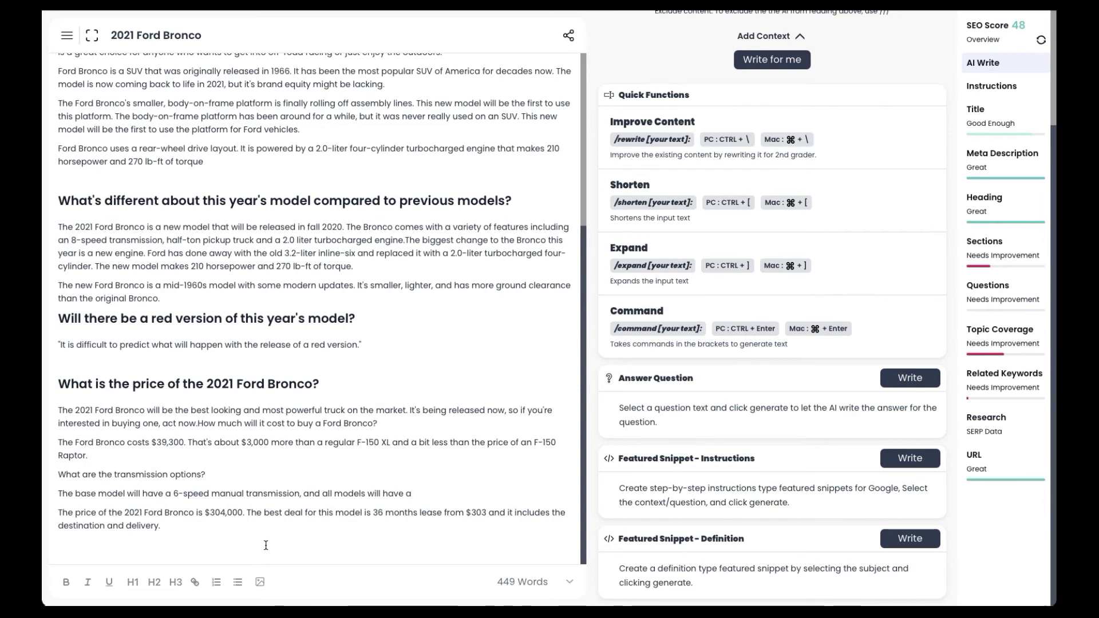
left_click_drag(179, 537, 58, 513)
key("BackSpace")
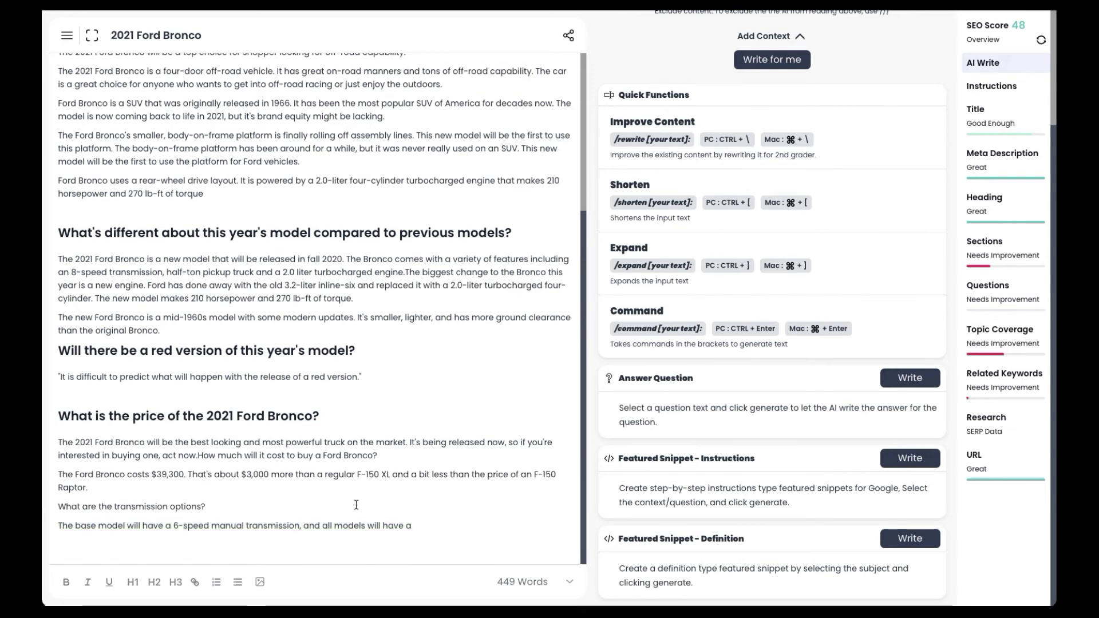
Let the AI continue the unfinished sentence with transmission, safety and horsepower lines
key("BackSpace")
scroll(791, 77, "up", 3)
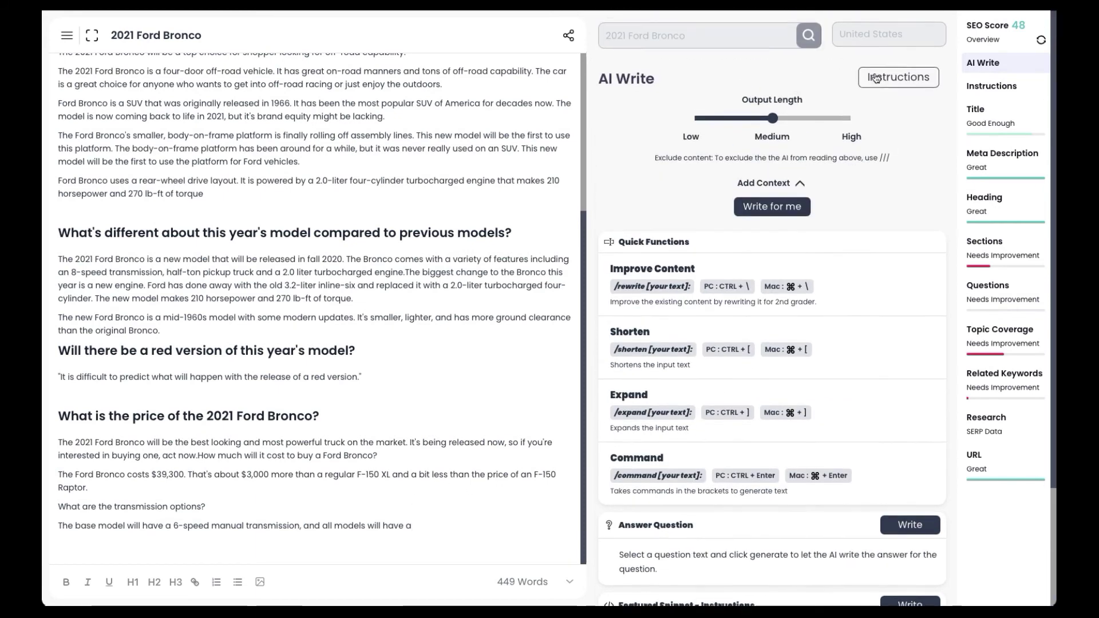
left_click(793, 205)
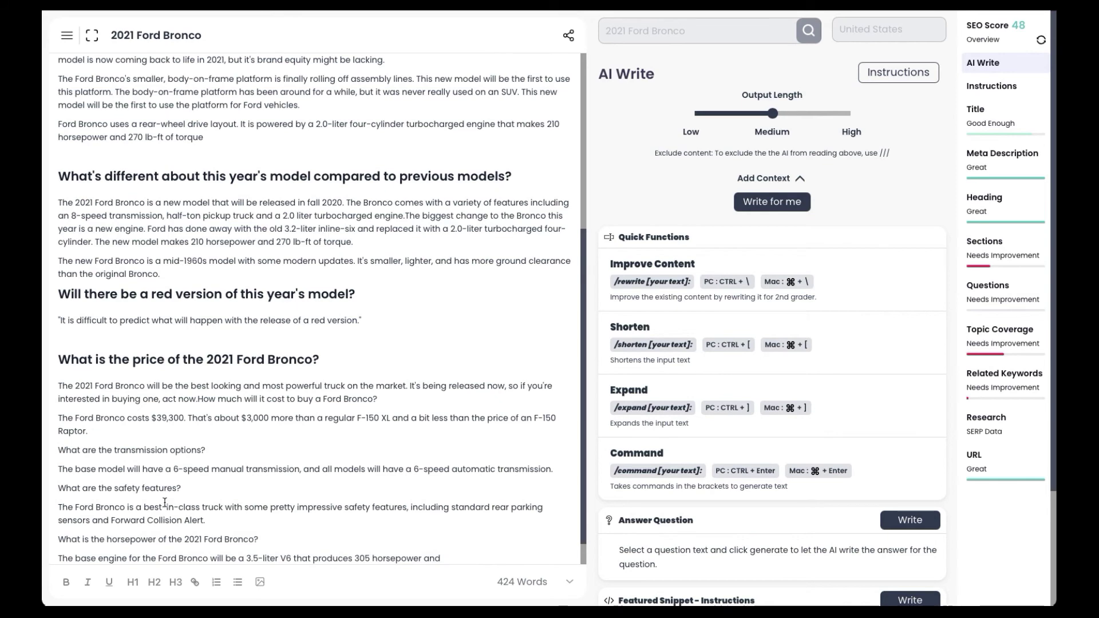
scroll(165, 506, "down", 1)
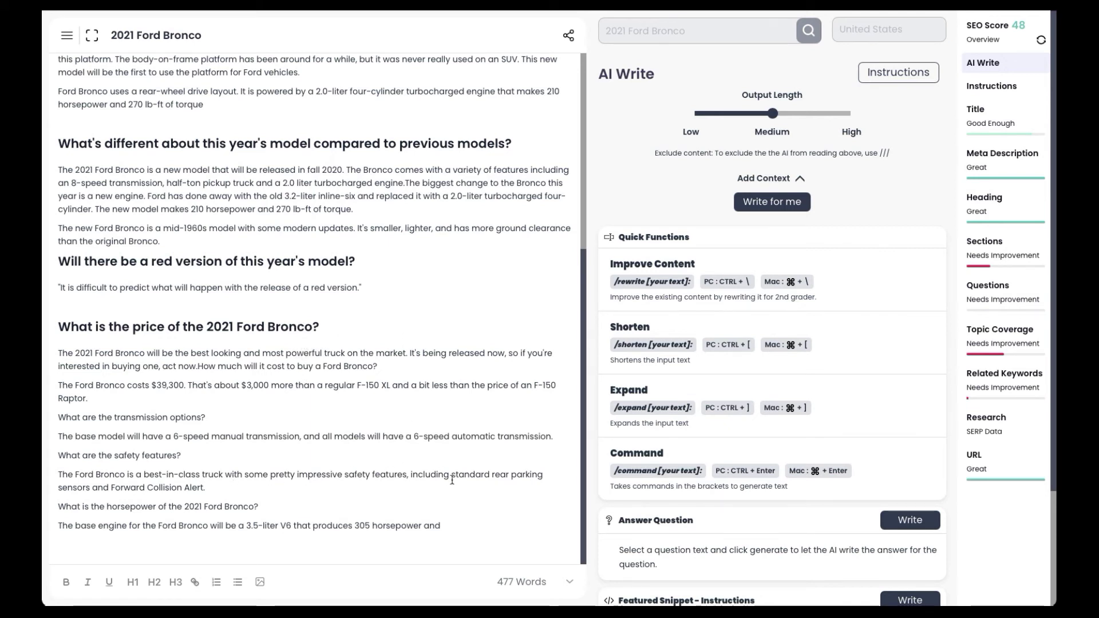
key("Return")
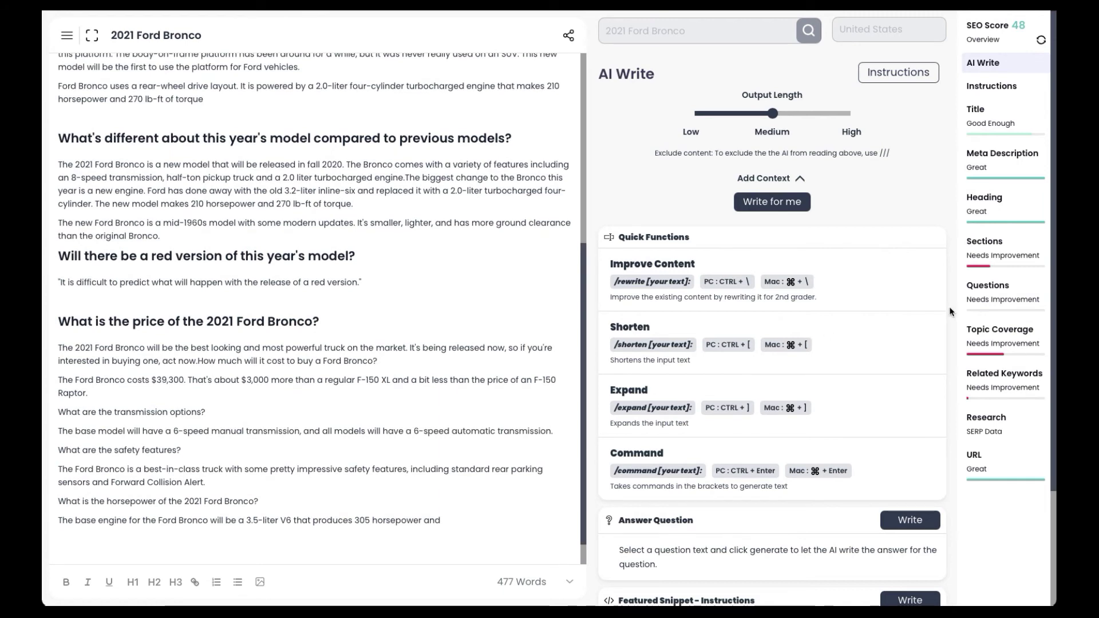
Add the 'Fuel Economy and Real-World MPG' H2 to the article and generate its talking-point concepts
left_click(1003, 249)
scroll(744, 400, "down", 10)
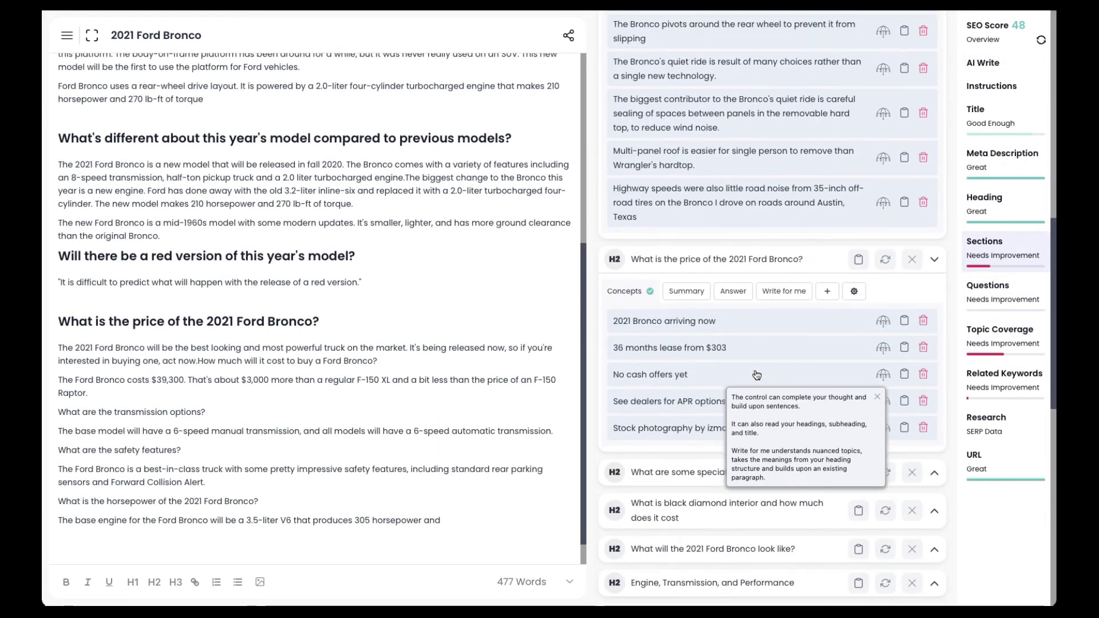
scroll(735, 491, "down", 3)
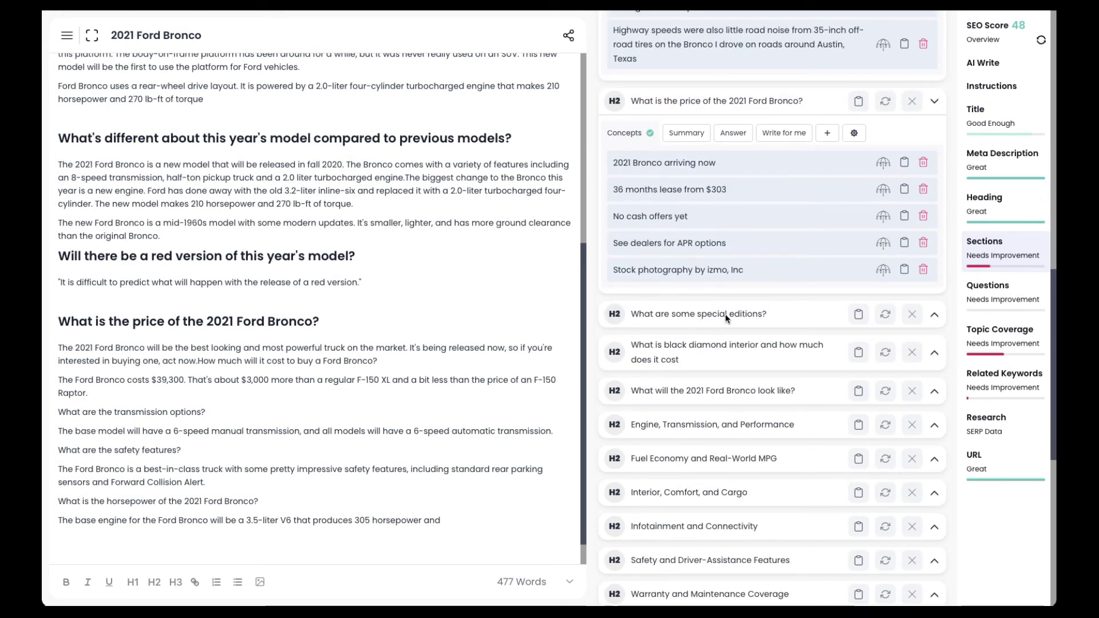
scroll(743, 352, "down", 2)
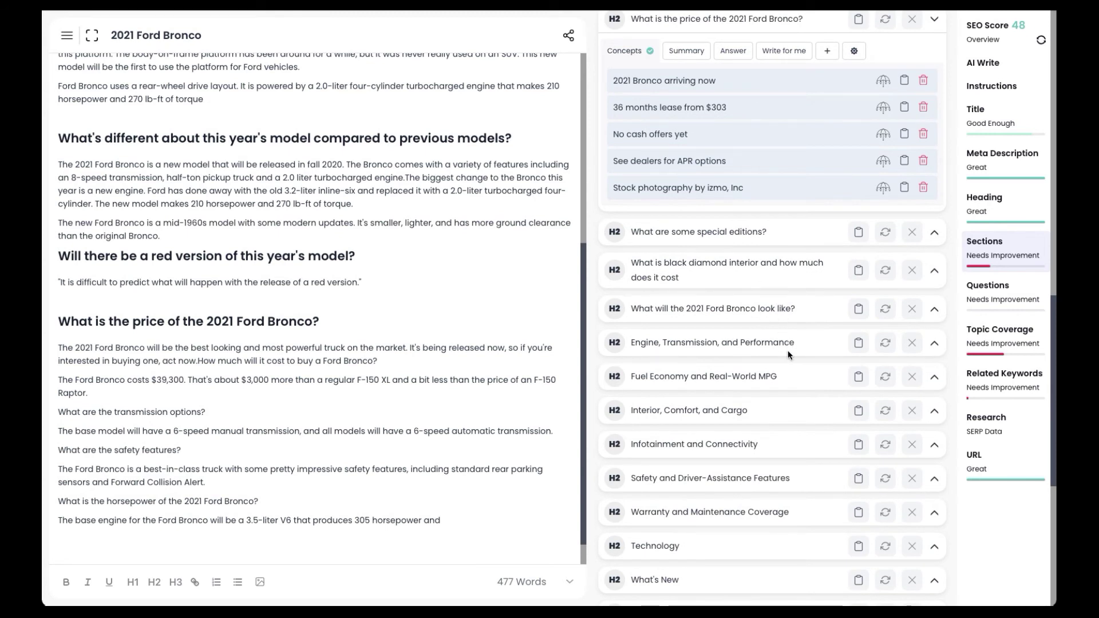
scroll(787, 379, "down", 1)
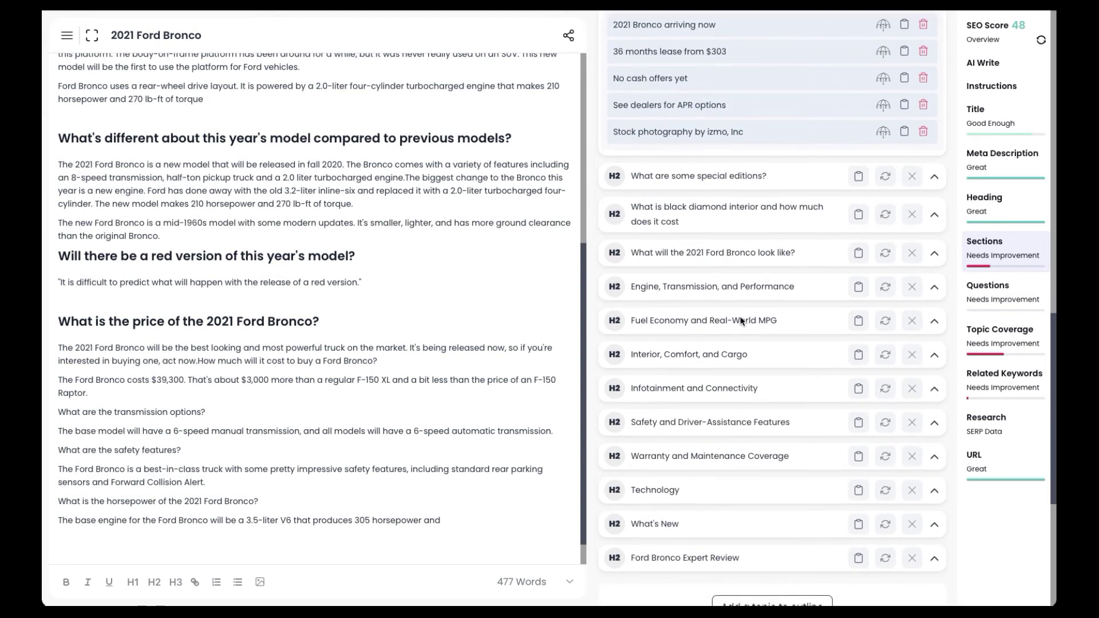
left_click(853, 325)
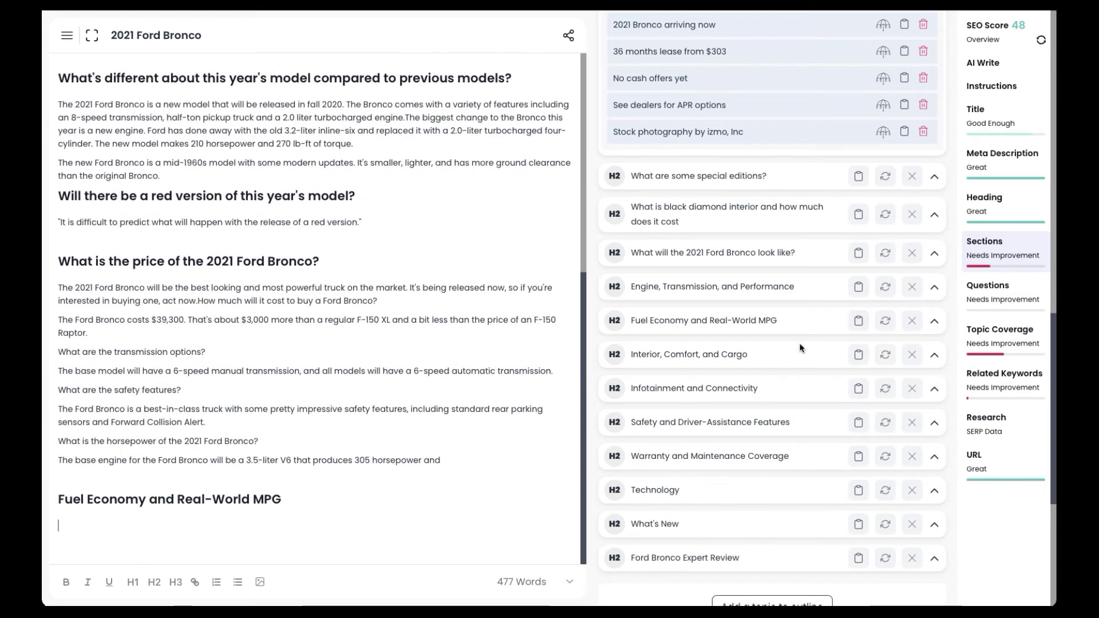
left_click(933, 323)
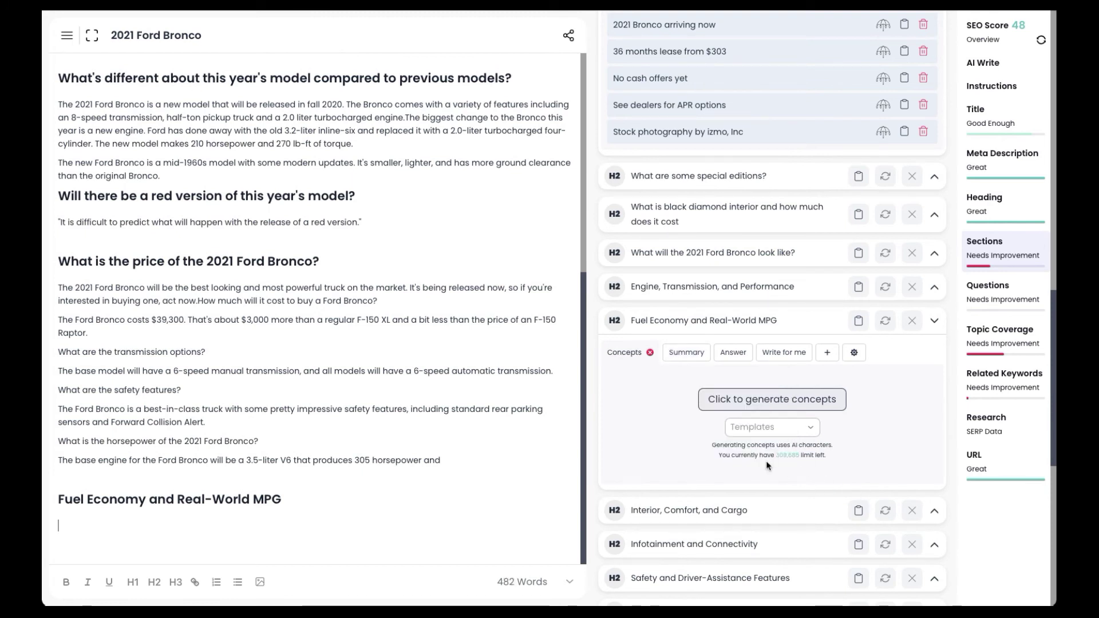
left_click(745, 399)
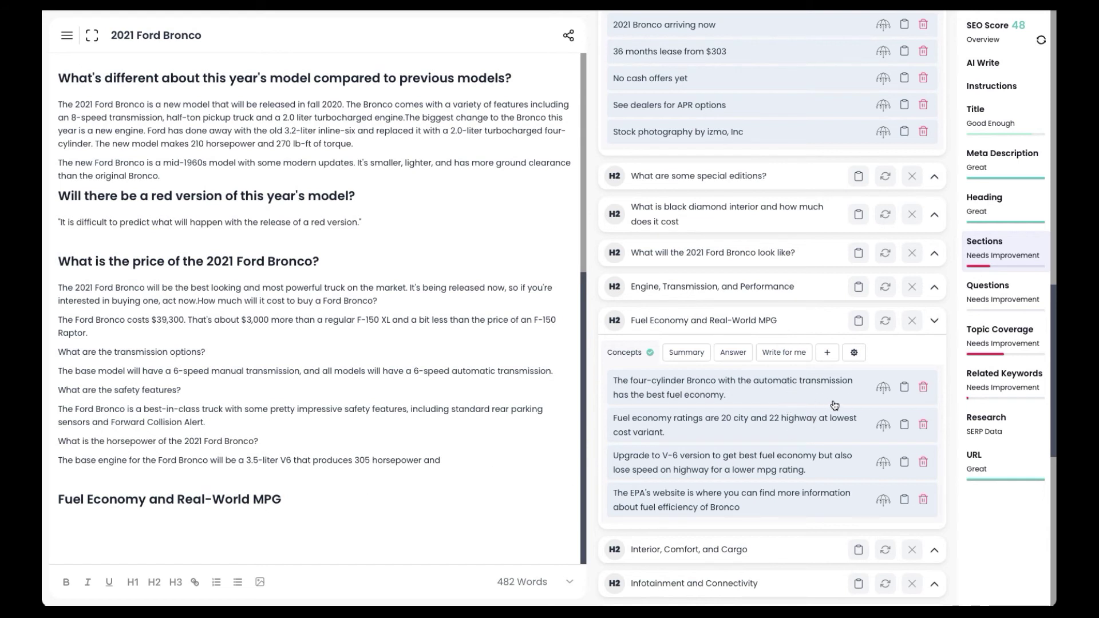
Insert AI paragraphs from the best-fuel-economy, fuel-rating, V-6 upgrade and EPA website concepts
left_click(882, 388)
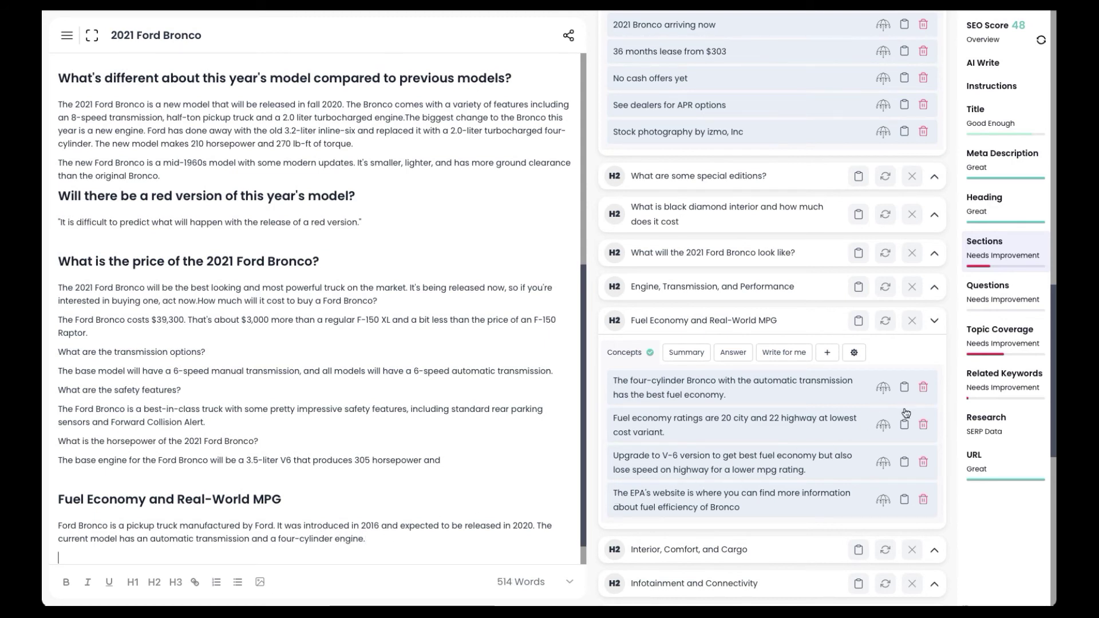
left_click_drag(883, 425, 273, 460)
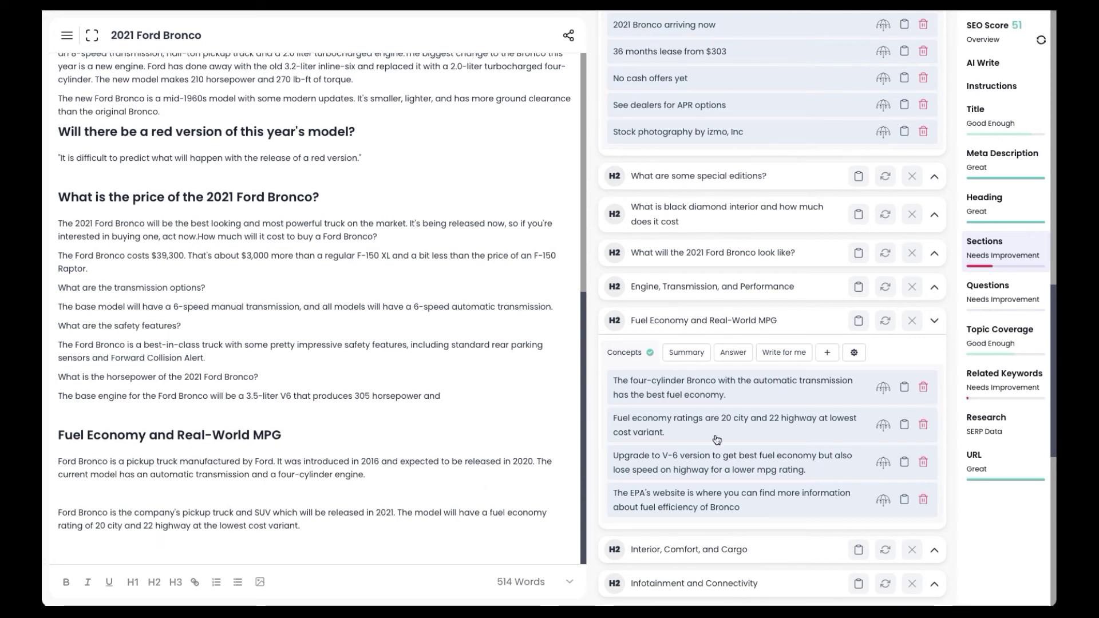
left_click(884, 462)
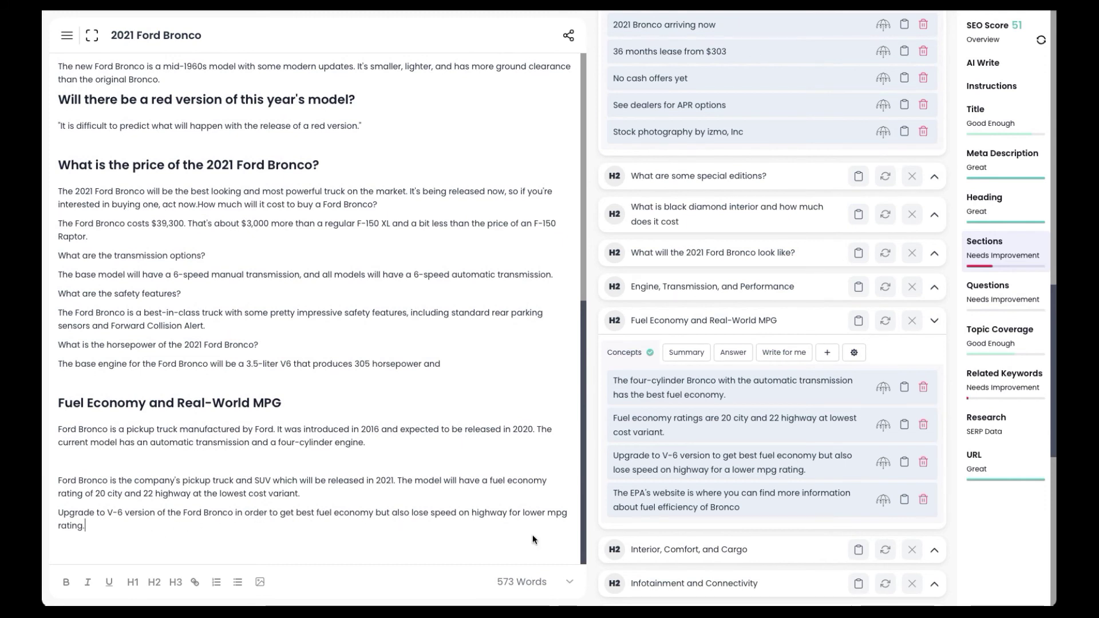
left_click(883, 499)
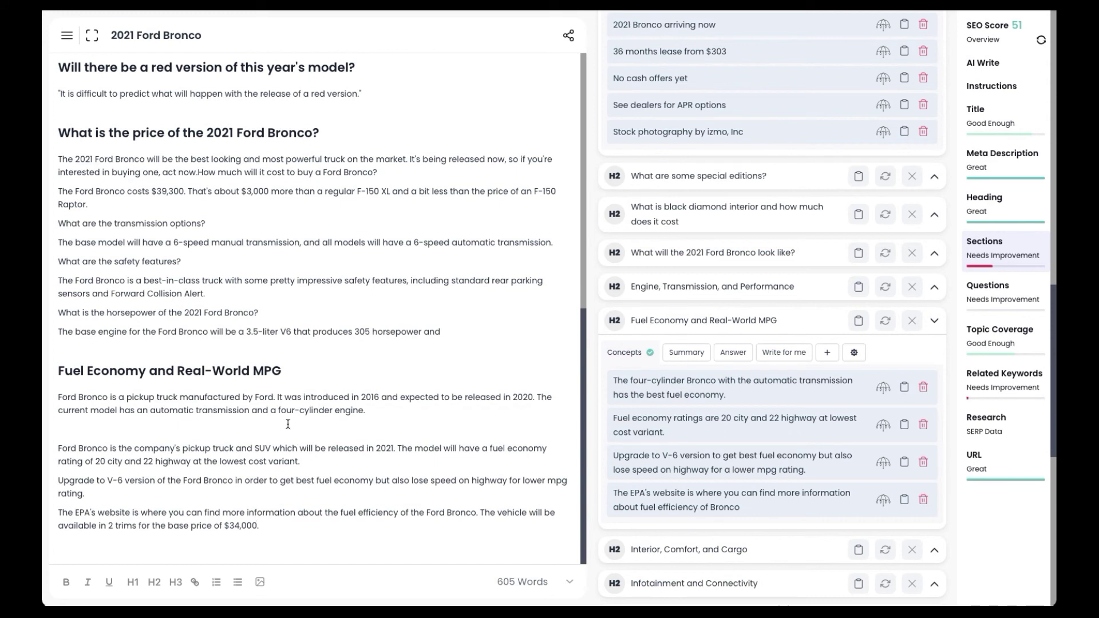
key("BackSpace")
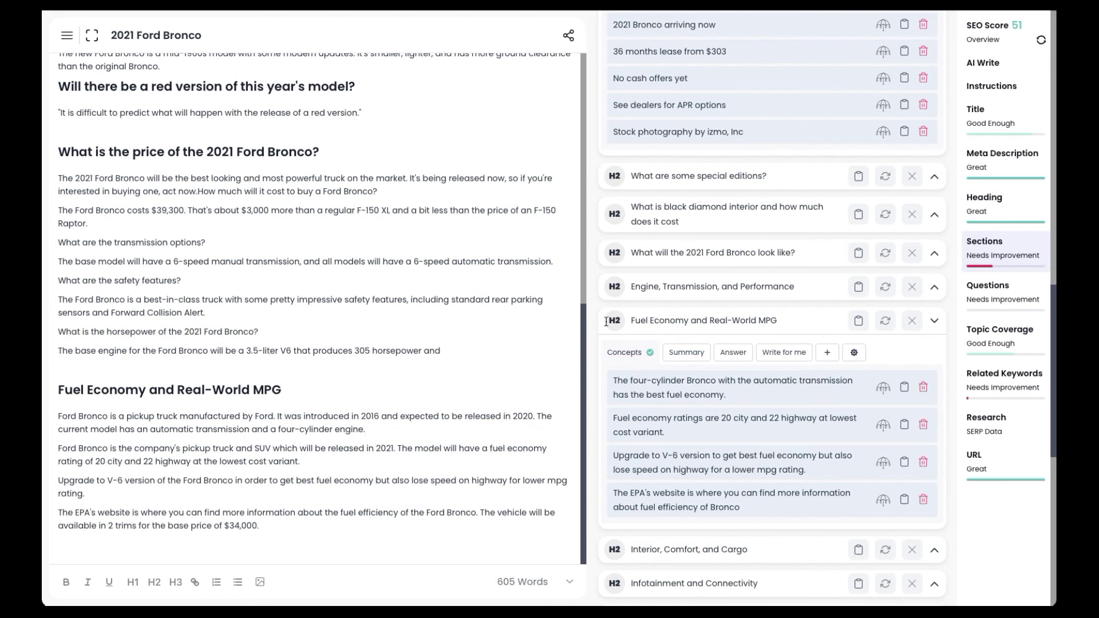
Select the full article text in the editor
scroll(434, 325, "up", 2)
scroll(434, 325, "up", 6)
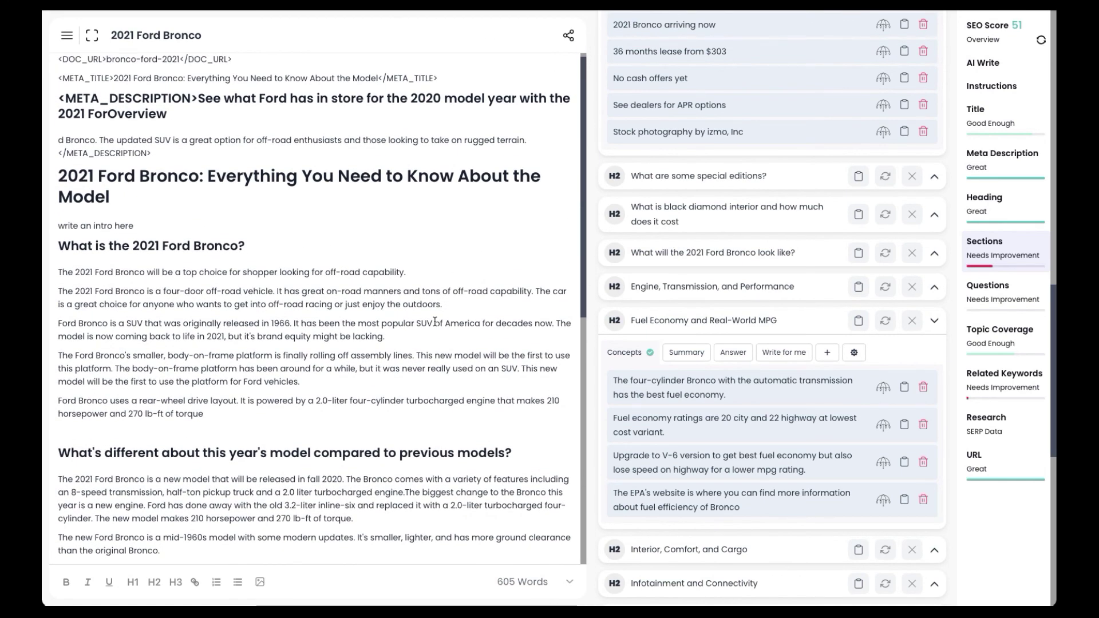
scroll(435, 321, "down", 1)
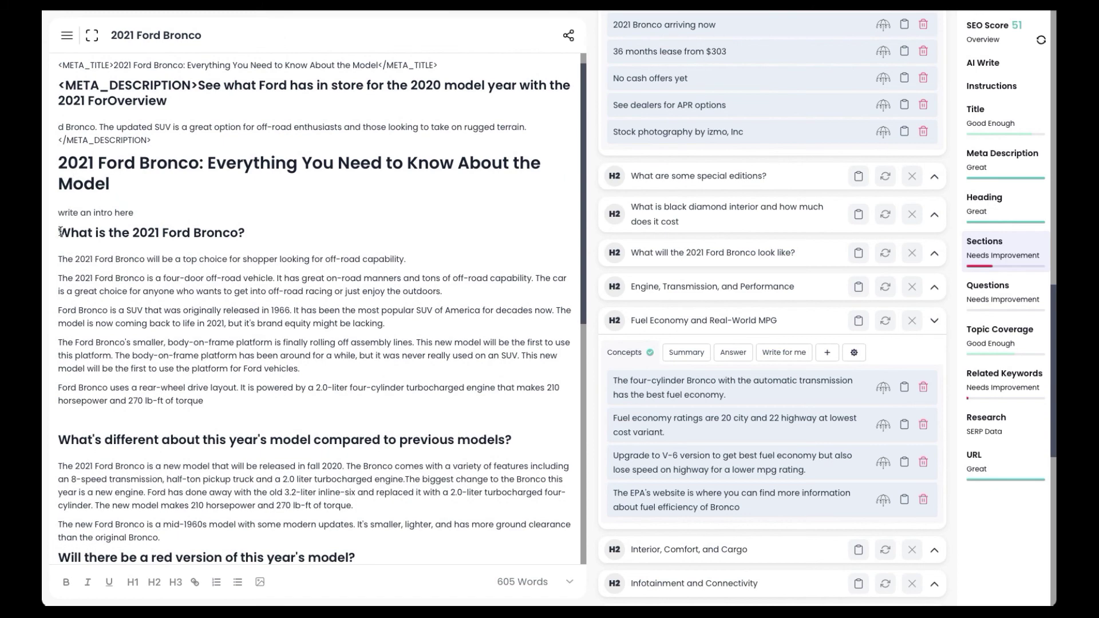
left_click_drag(60, 232, 307, 529)
scroll(298, 531, "up", 5)
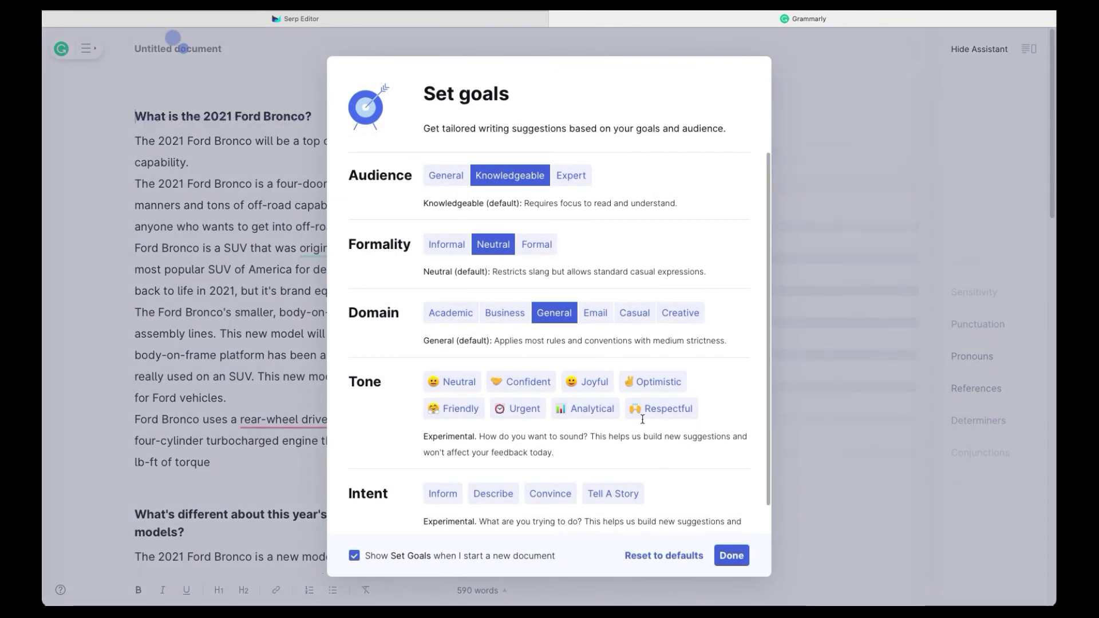
Dismiss Grammarly's Set goals dialog and run a Plagiarism check on the Bronco article
left_click(731, 555)
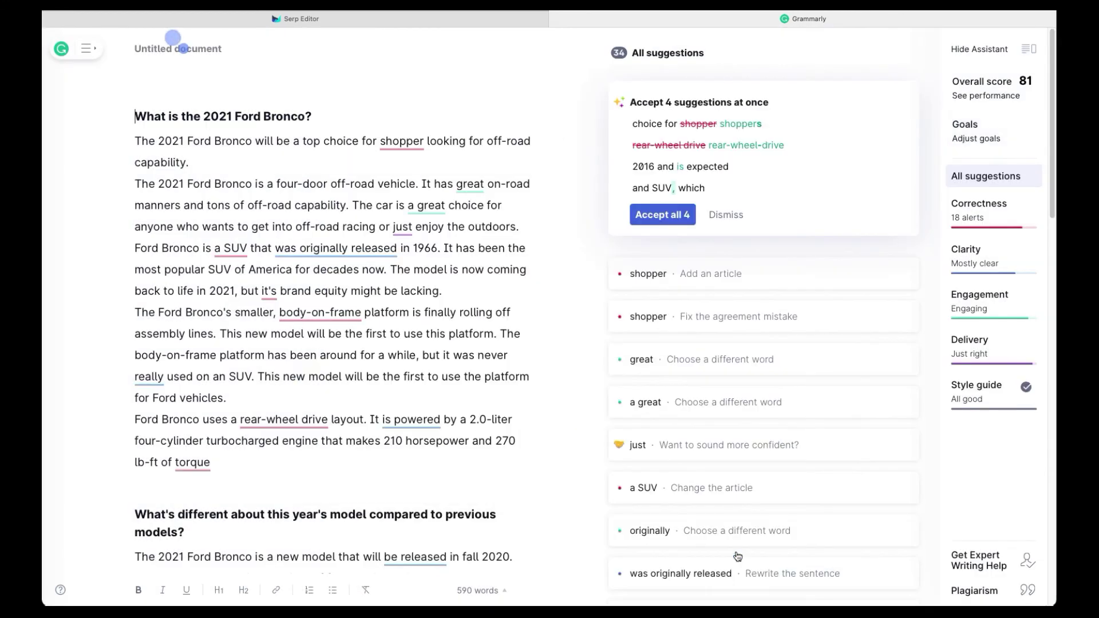
left_click(1001, 590)
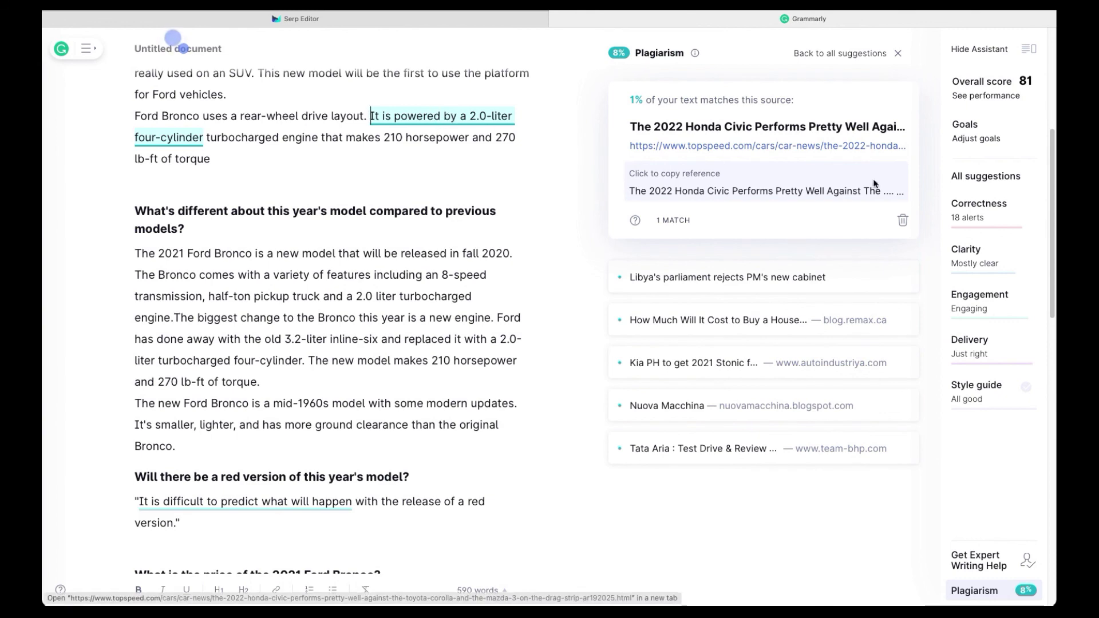
Inspect the matched sources for the Libya parliament, house-cost, 6-speed manual, fuel economy and 2 trims phrases
left_click(801, 278)
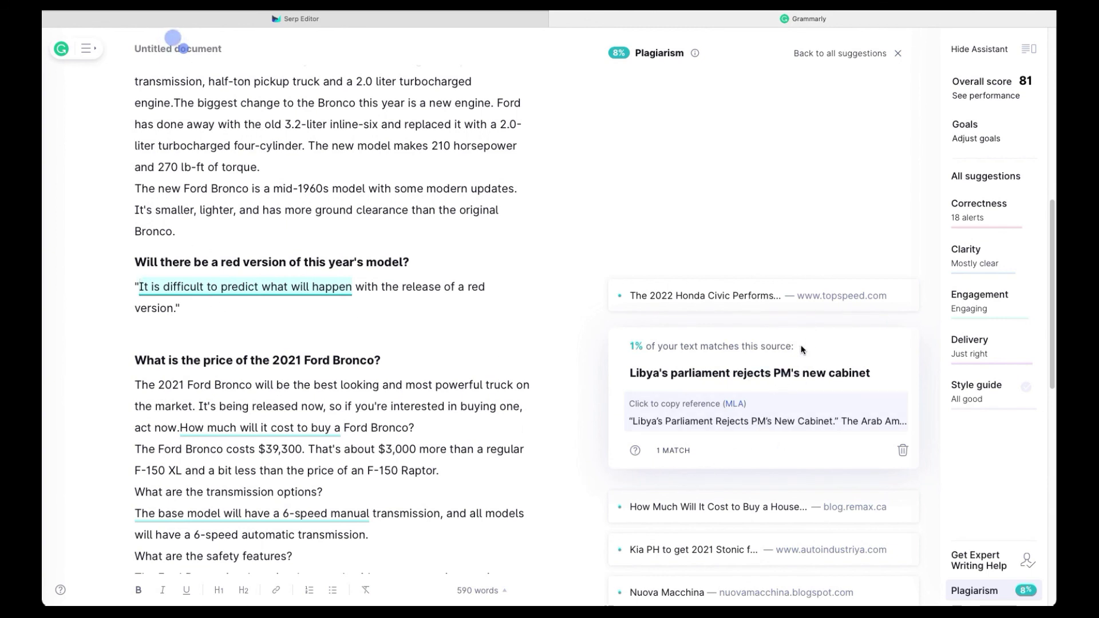
scroll(290, 340, "down", 3)
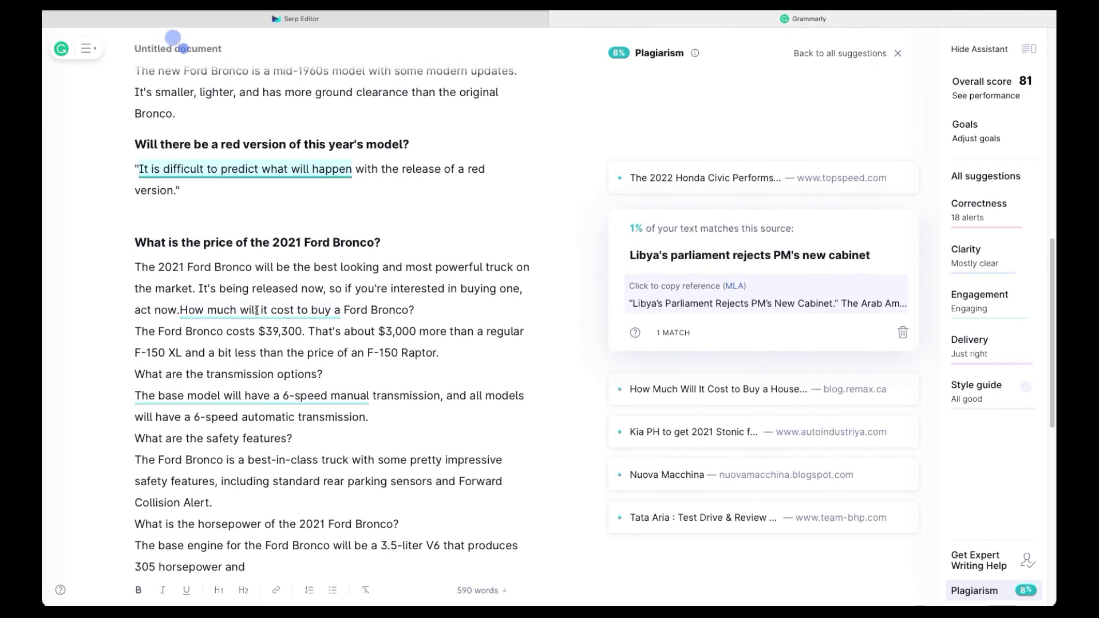
left_click(256, 310)
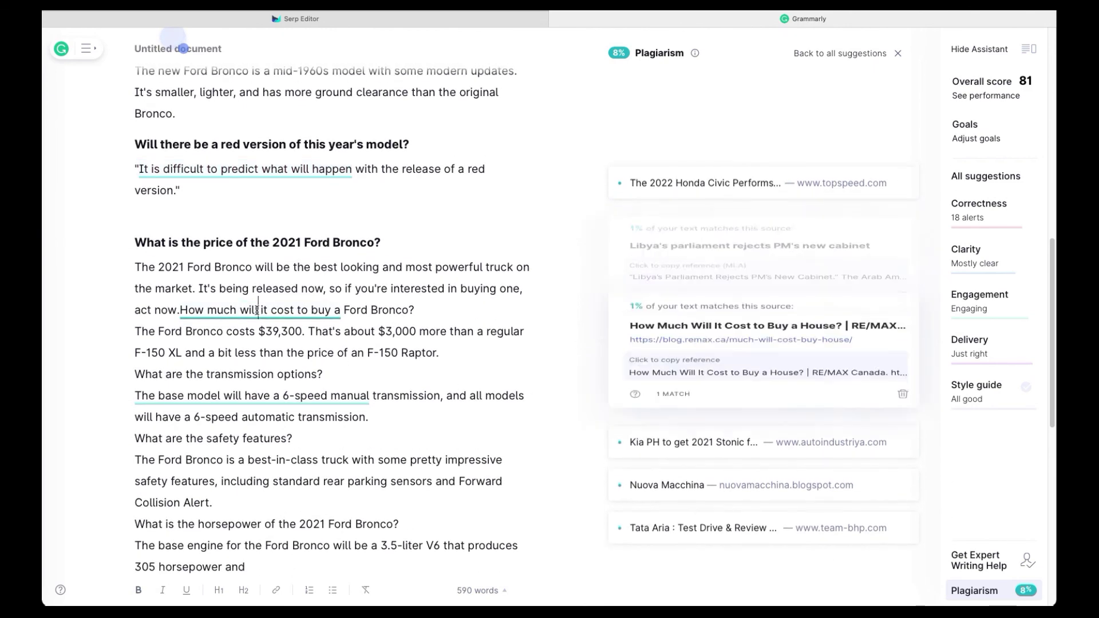
left_click(269, 399)
scroll(268, 401, "down", 10)
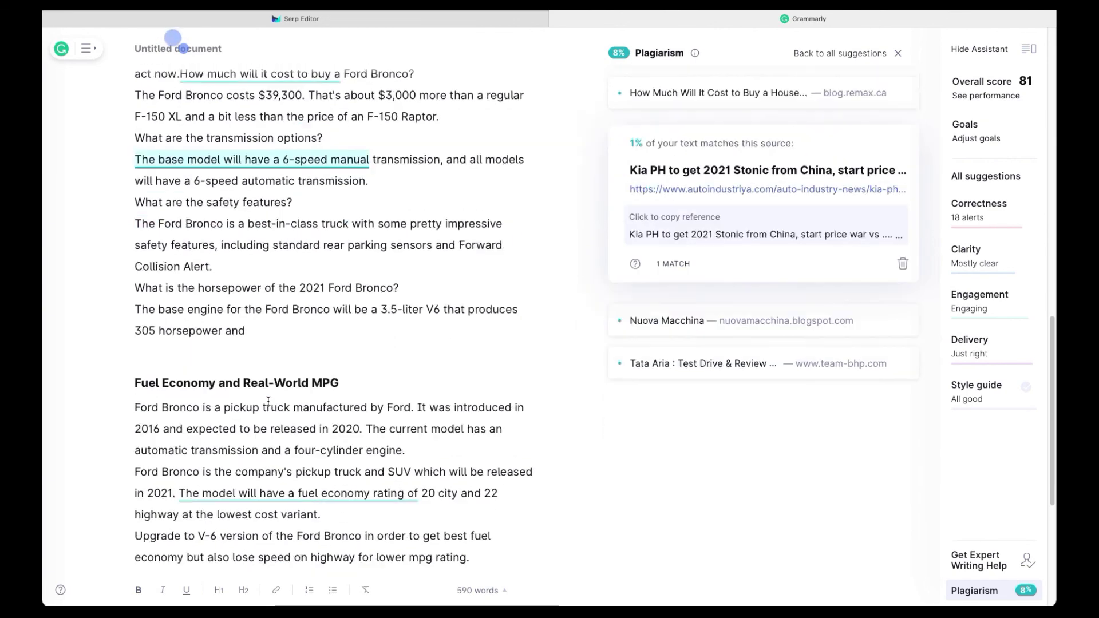
left_click(293, 354)
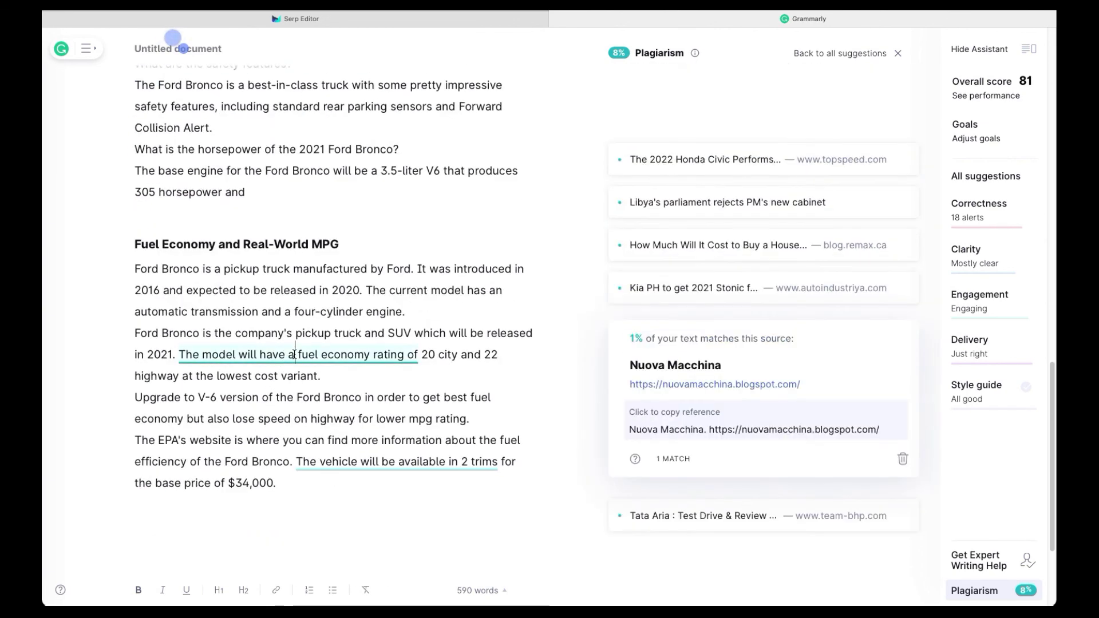
left_click(362, 462)
left_click(350, 355)
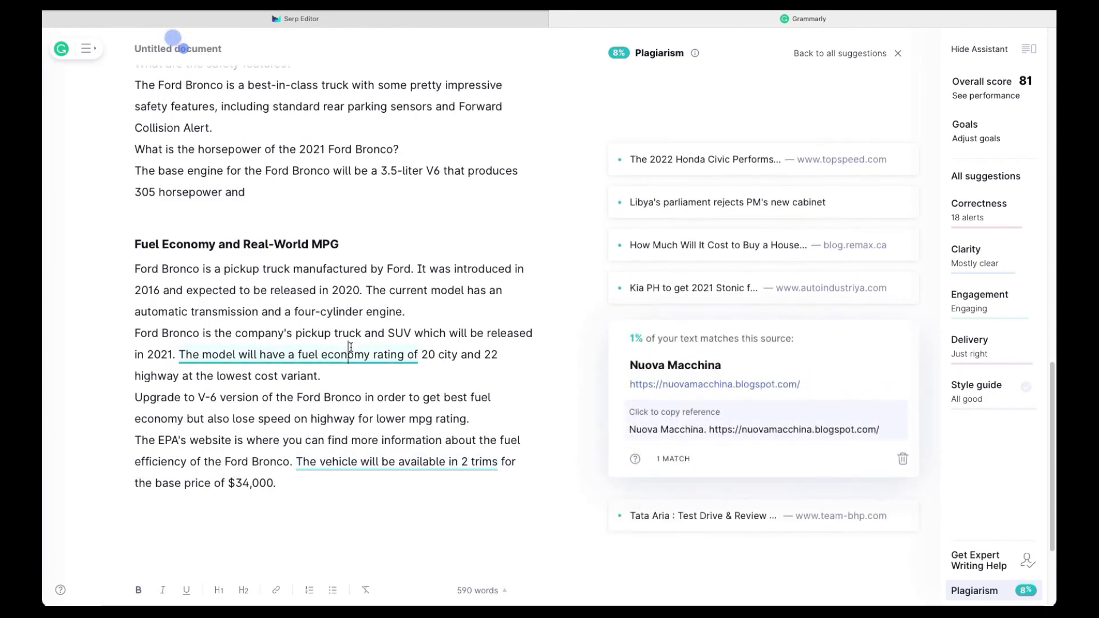
Review the document's word count stats, then view the source matching the red-version quote
scroll(351, 349, "up", 10)
scroll(351, 347, "down", 10)
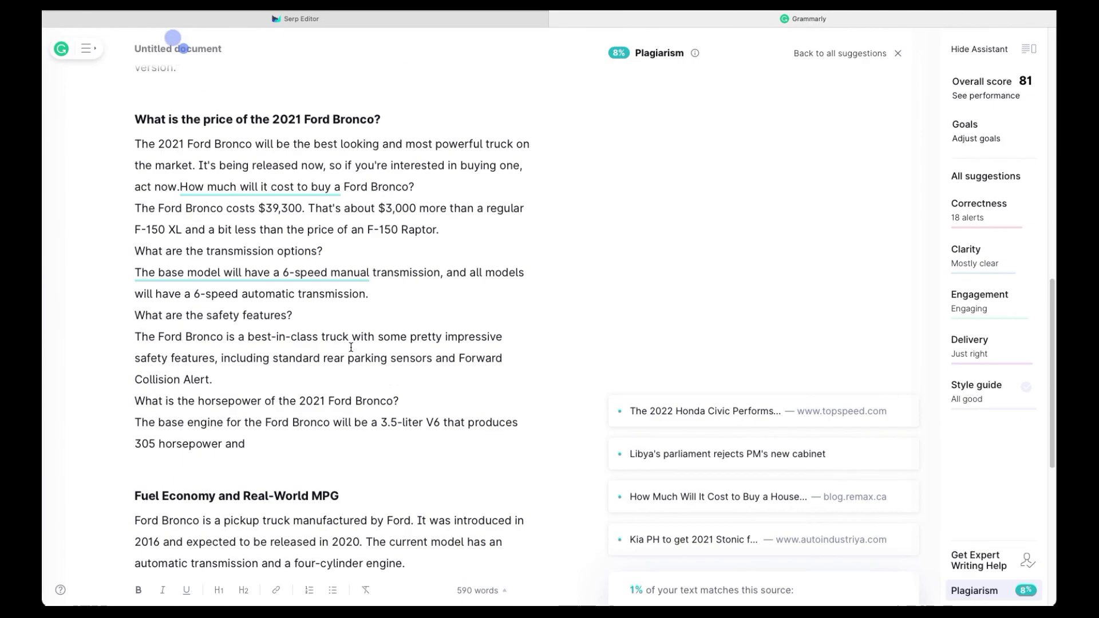
left_click(474, 590)
left_click(429, 394)
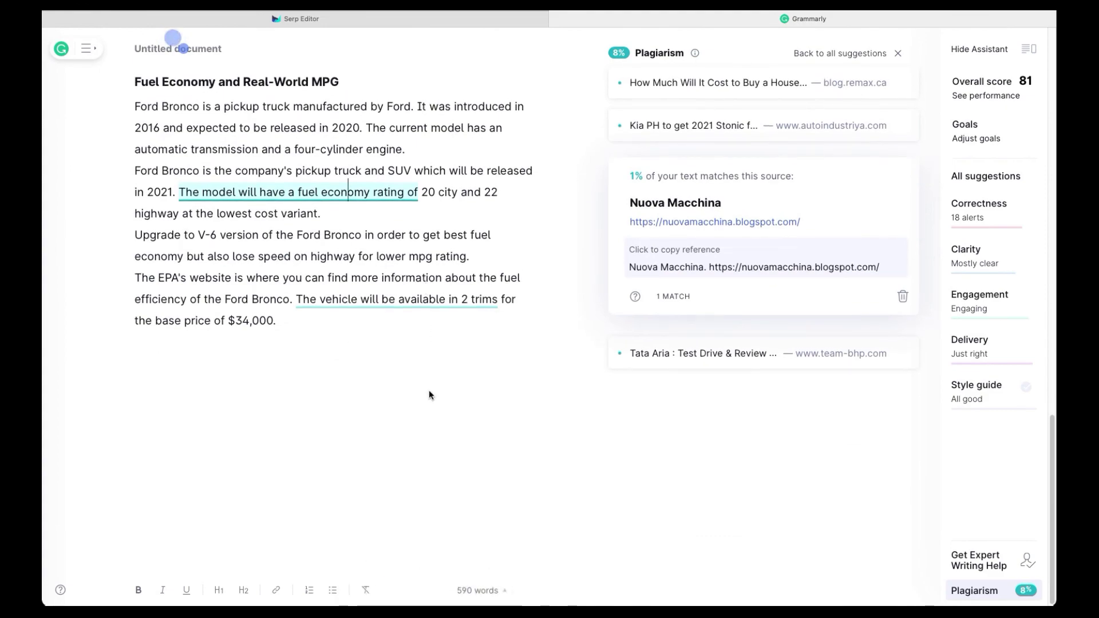
scroll(517, 264, "up", 10)
scroll(518, 264, "up", 5)
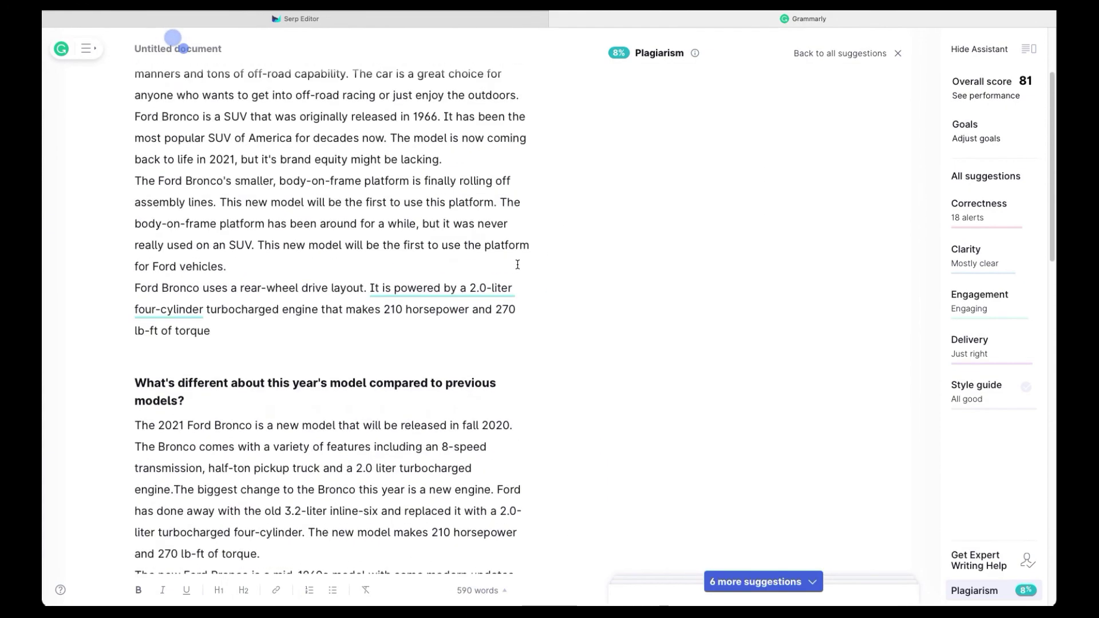
scroll(518, 265, "down", 5)
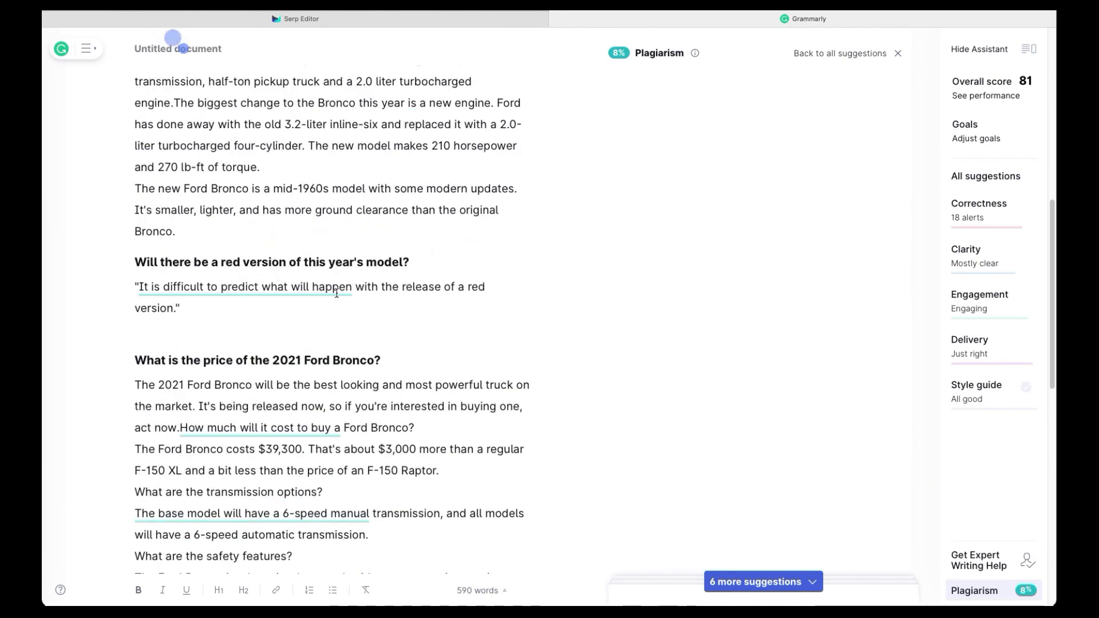
left_click(337, 292)
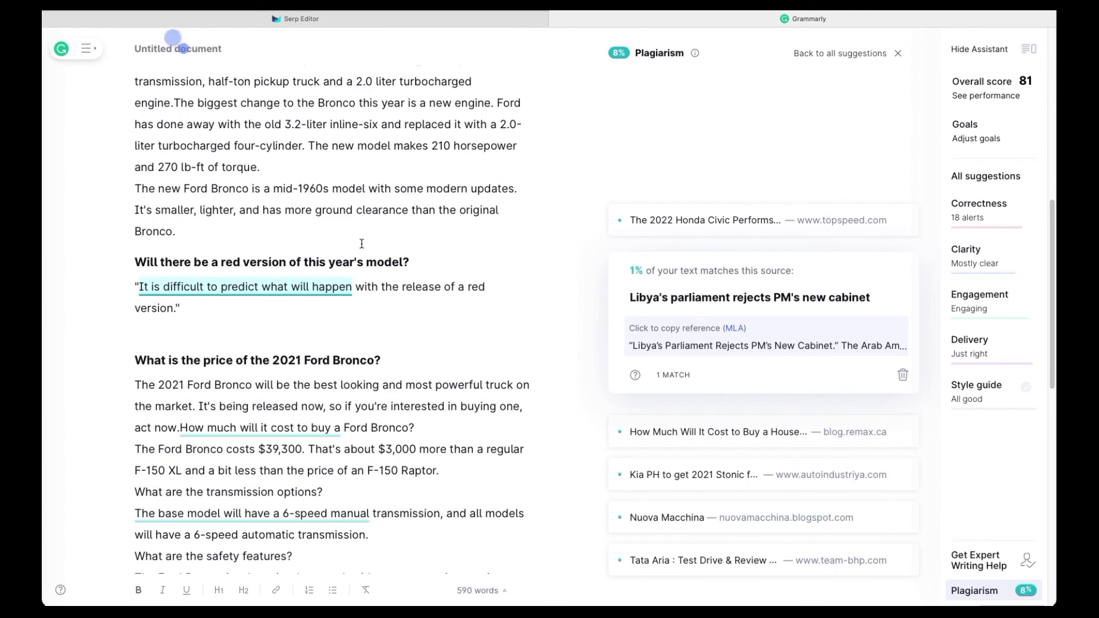
Return to the 2021 Ford Bronco article in the Serp Editor, scrolled back to the top
left_click(235, 19)
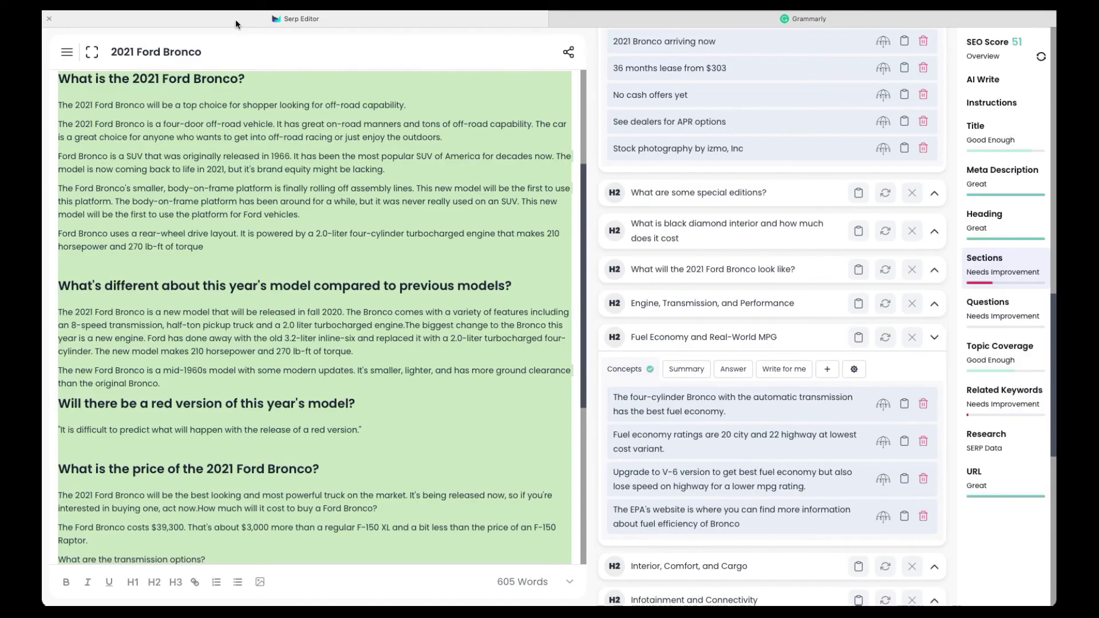
scroll(345, 242, "up", 5)
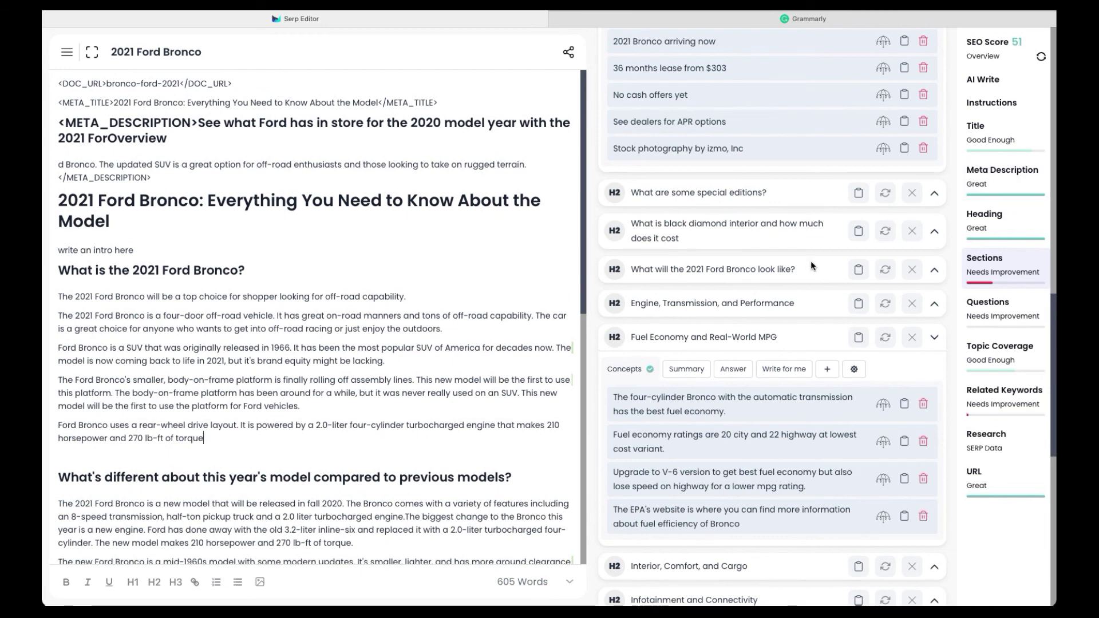
scroll(811, 259, "up", 10)
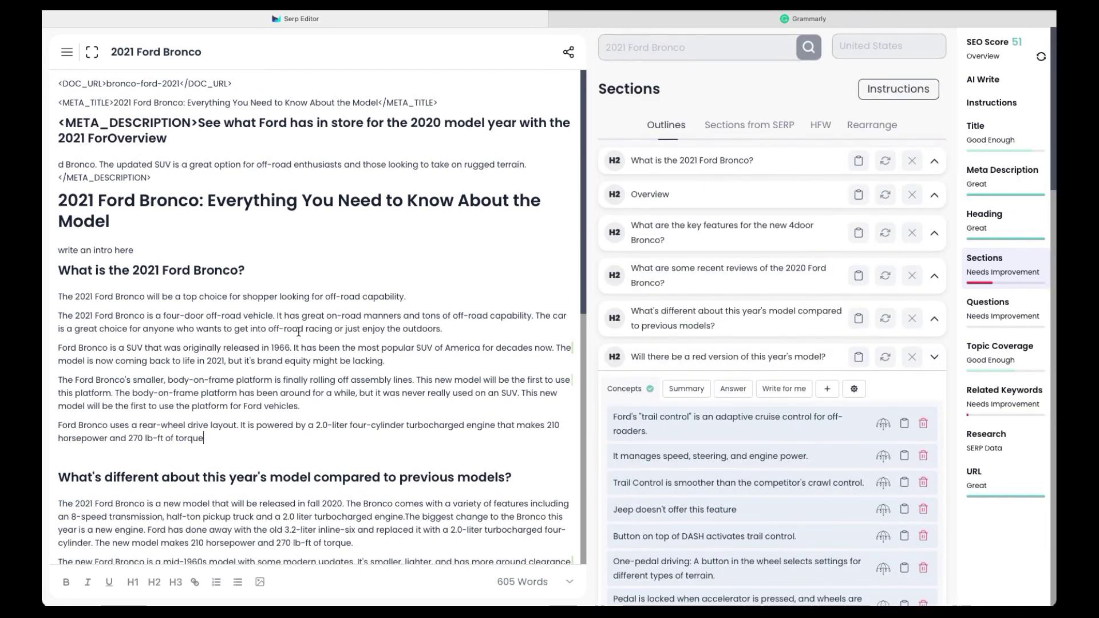